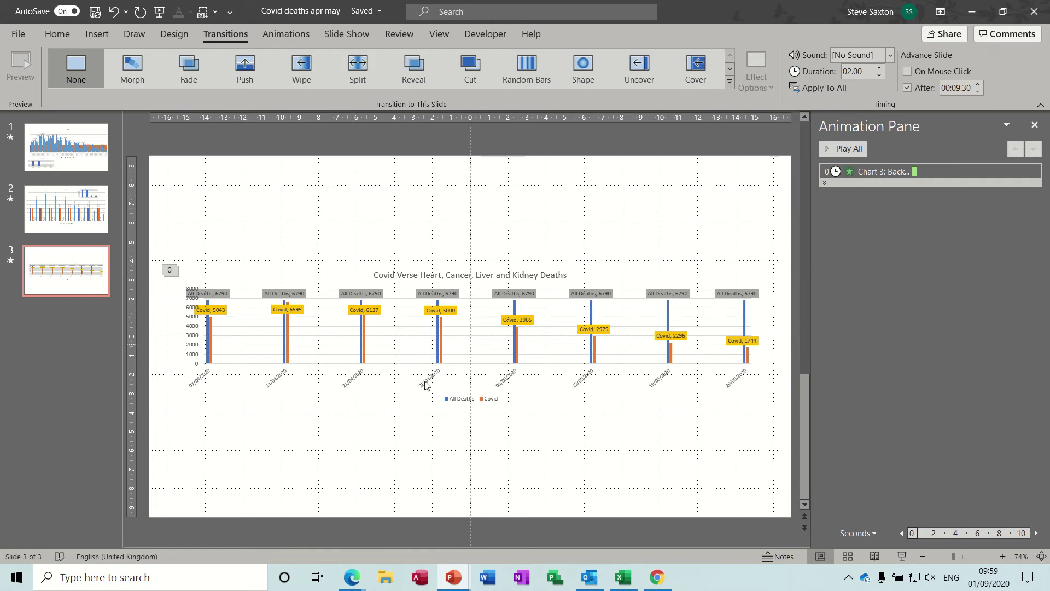
Step: Bring up the Death Stats workbook and check the first day's Cancer, Heart, Liver, Kidney and Covid figures
left_click(623, 579)
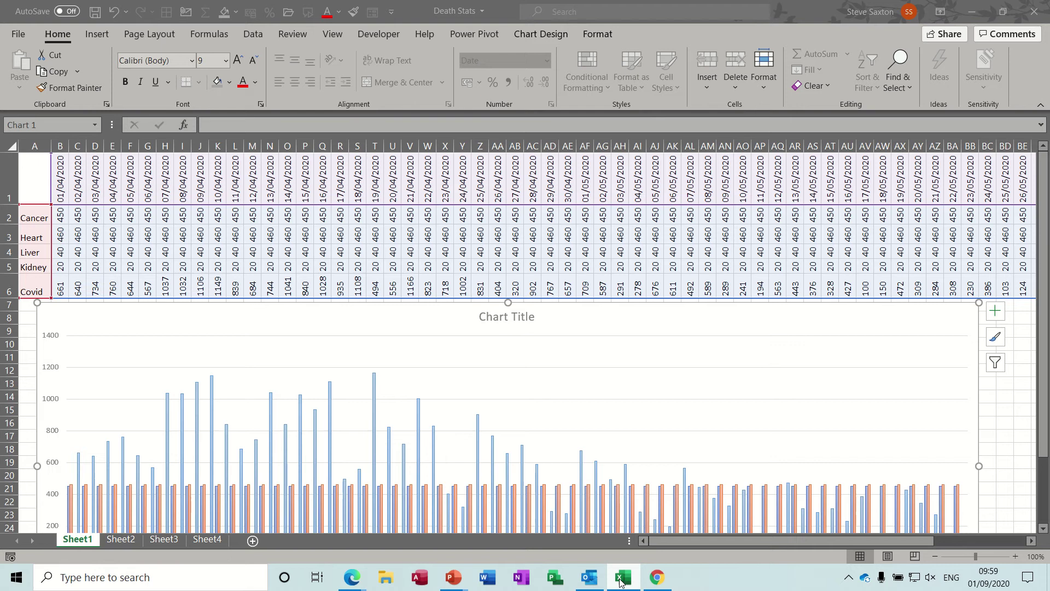
left_click(148, 220)
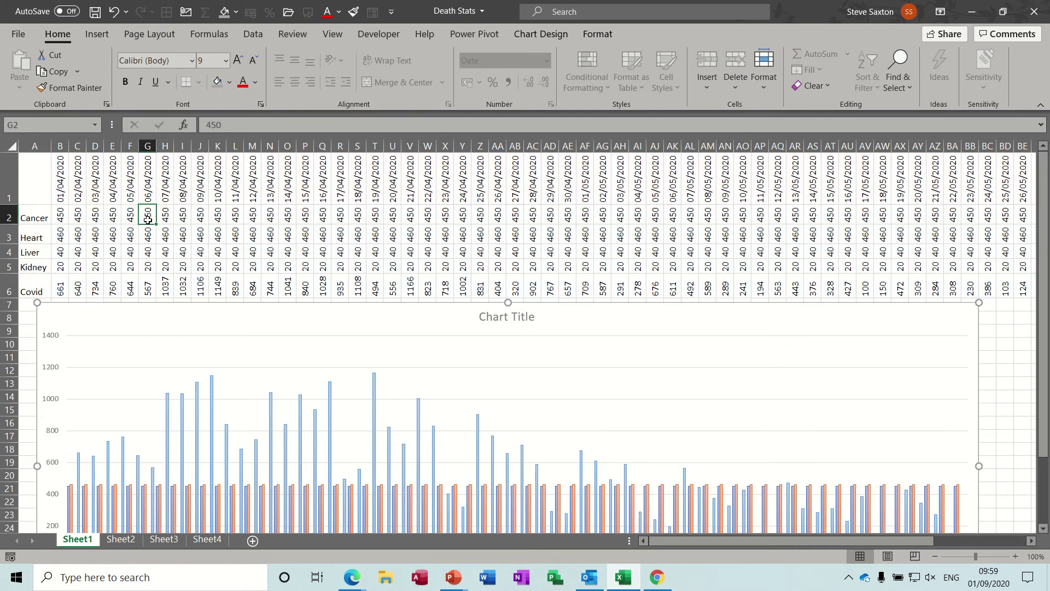
left_click(59, 214)
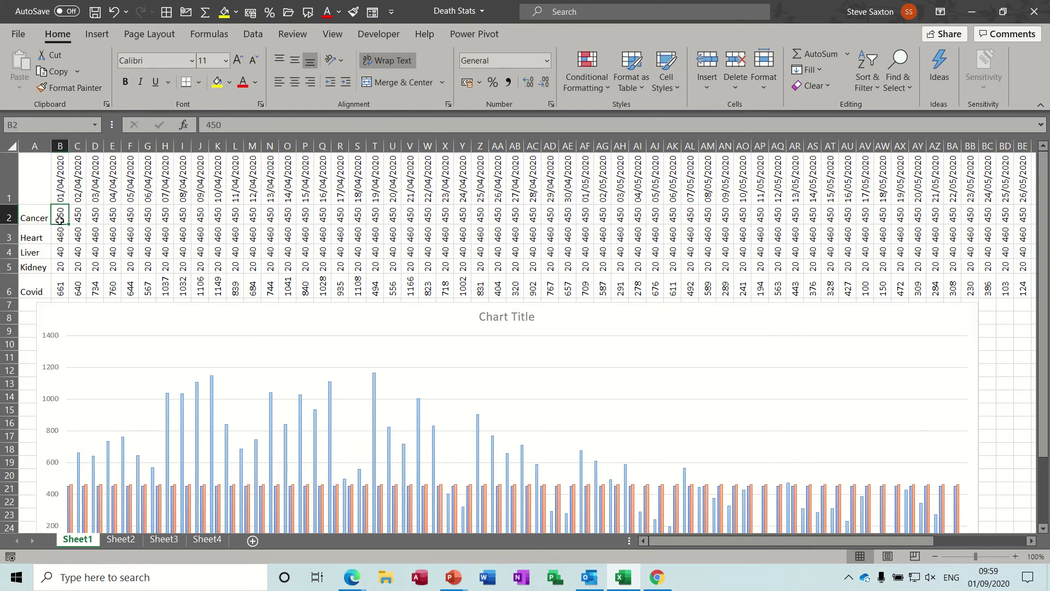
left_click(60, 233)
left_click(61, 252)
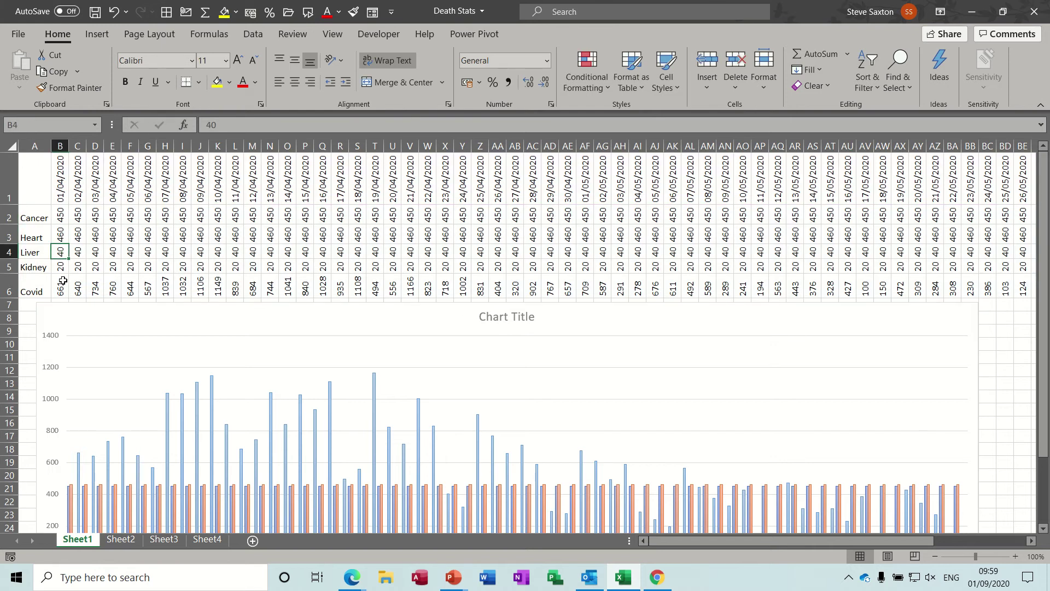
left_click(61, 267)
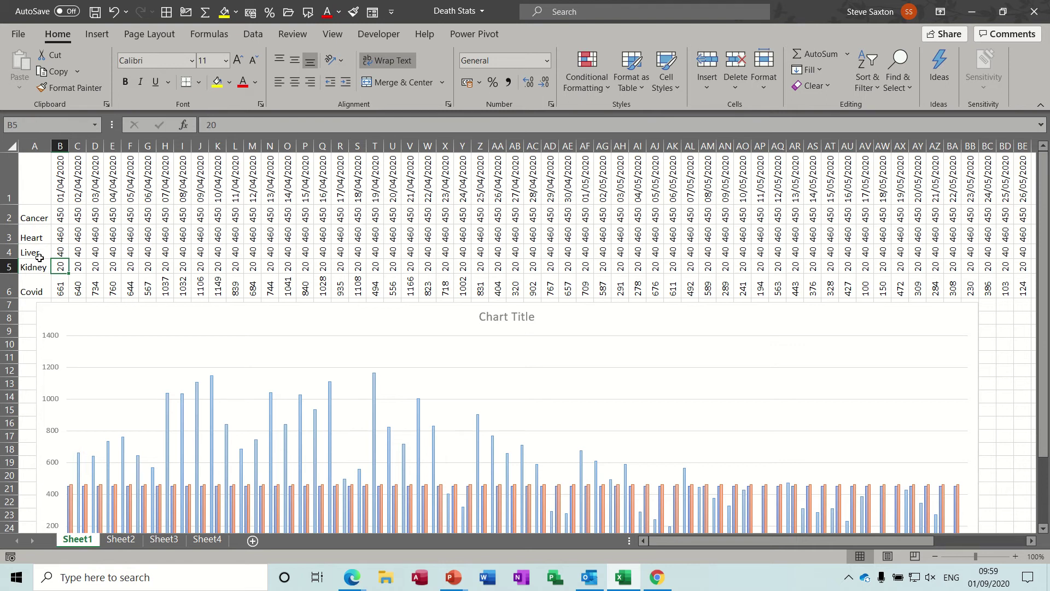
left_click(62, 290)
Step: Step through the daily Covid figures and select the existing chart
left_click(77, 290)
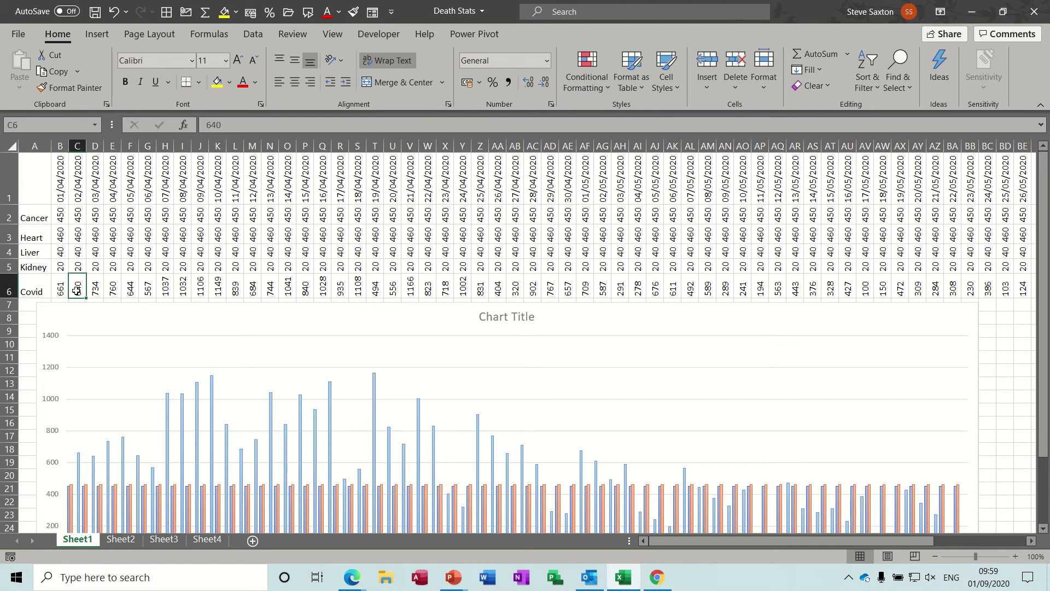
left_click(97, 291)
left_click(113, 291)
left_click(130, 291)
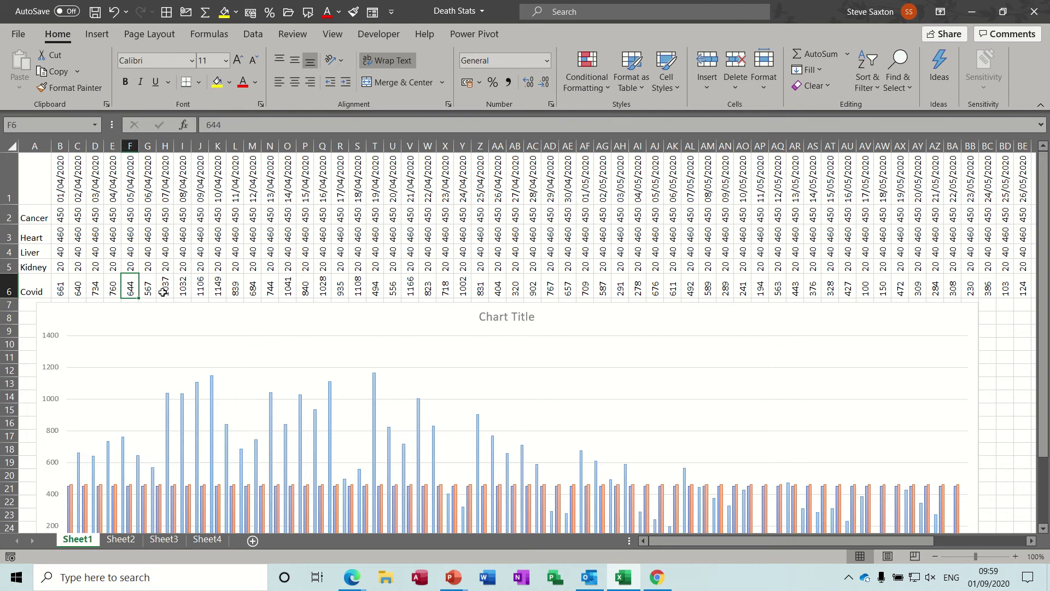
left_click(167, 291)
left_click(357, 310)
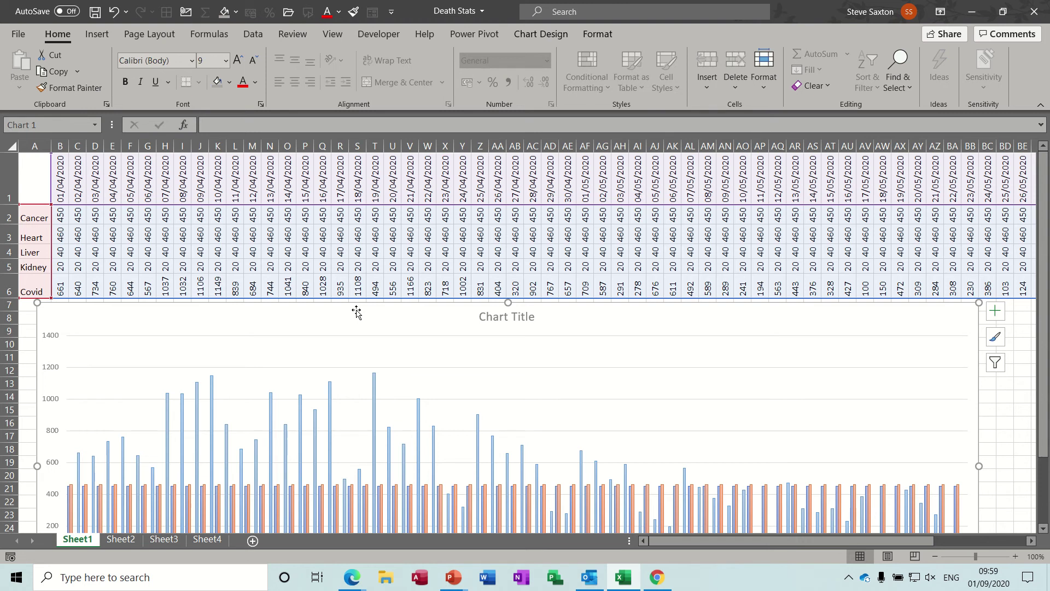
Step: Replace the old chart with a clustered column chart of A1:BE7, stretched wide below the data
key("Delete")
left_click_drag(45, 182, 968, 292)
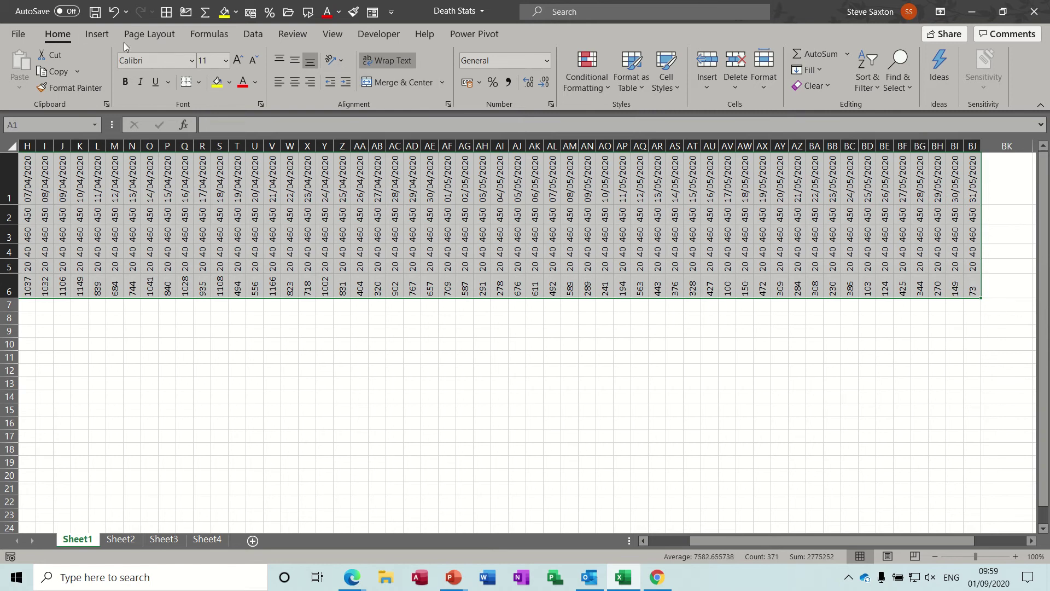
left_click(96, 36)
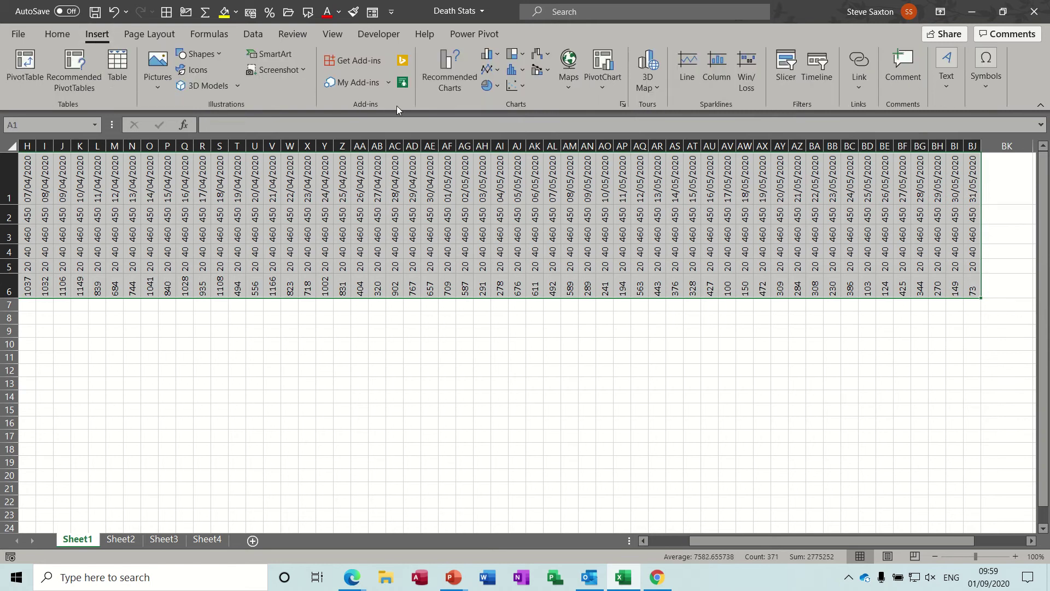
left_click(491, 60)
left_click(495, 103)
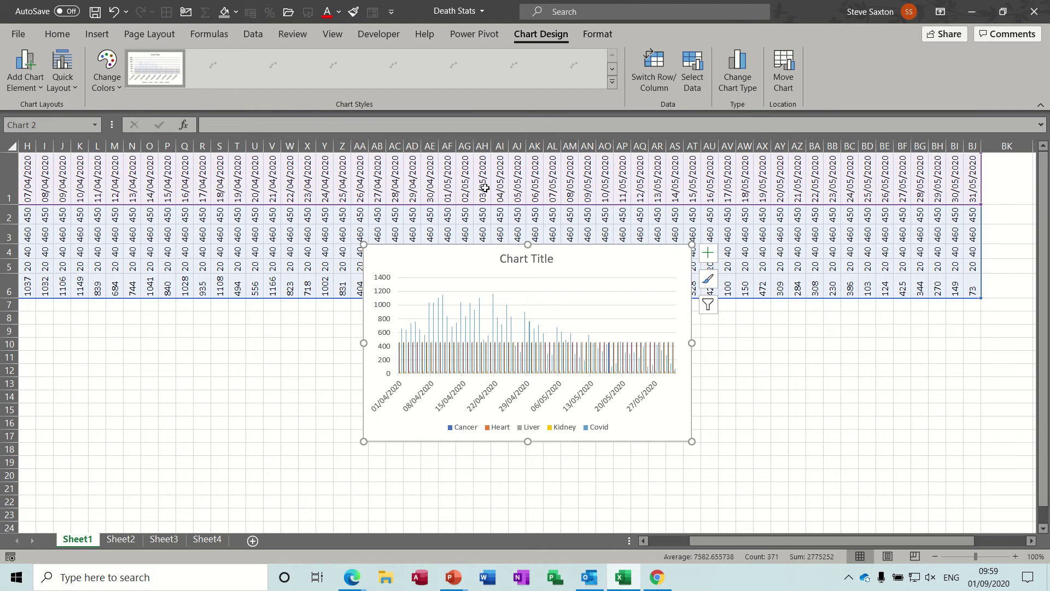
left_click_drag(451, 246, 164, 315)
left_click_drag(406, 411, 964, 429)
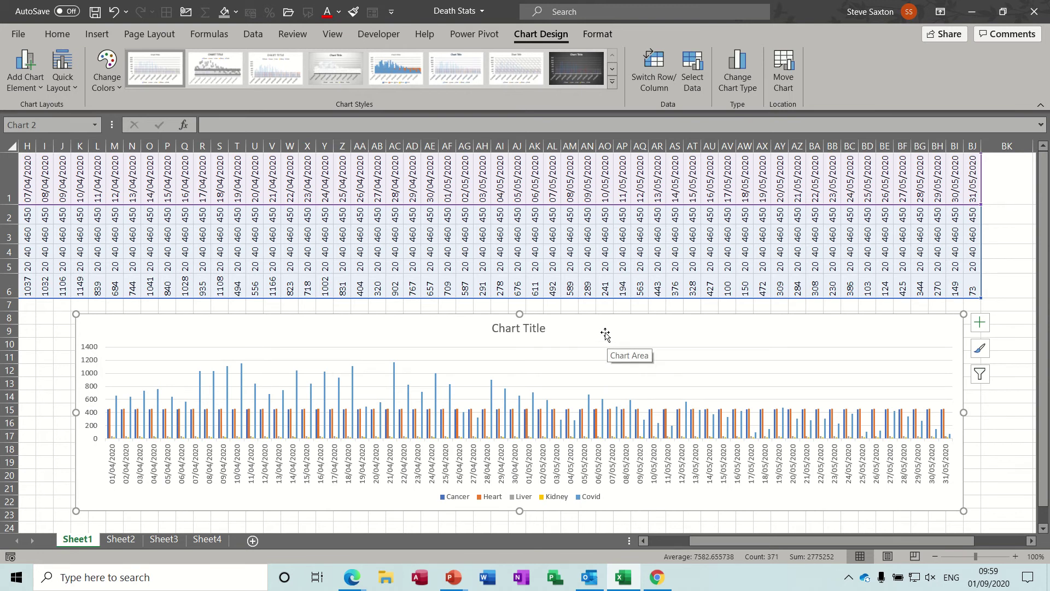
Step: In the Covid deaths apr may deck, add slide 4 and paste the five-cause chart onto it
left_click(454, 580)
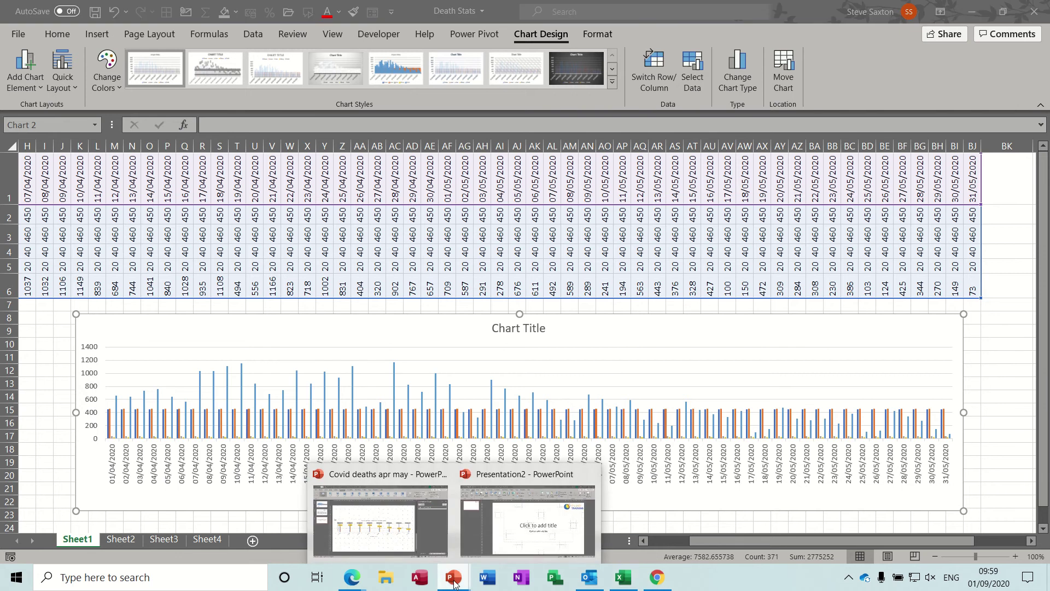
left_click(426, 543)
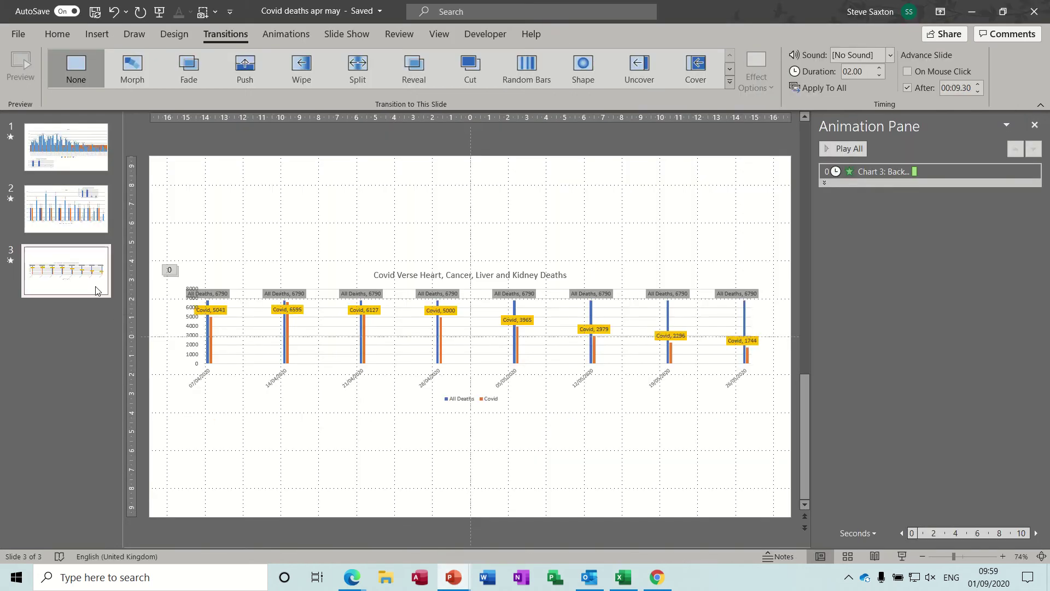
key("ctrl+m")
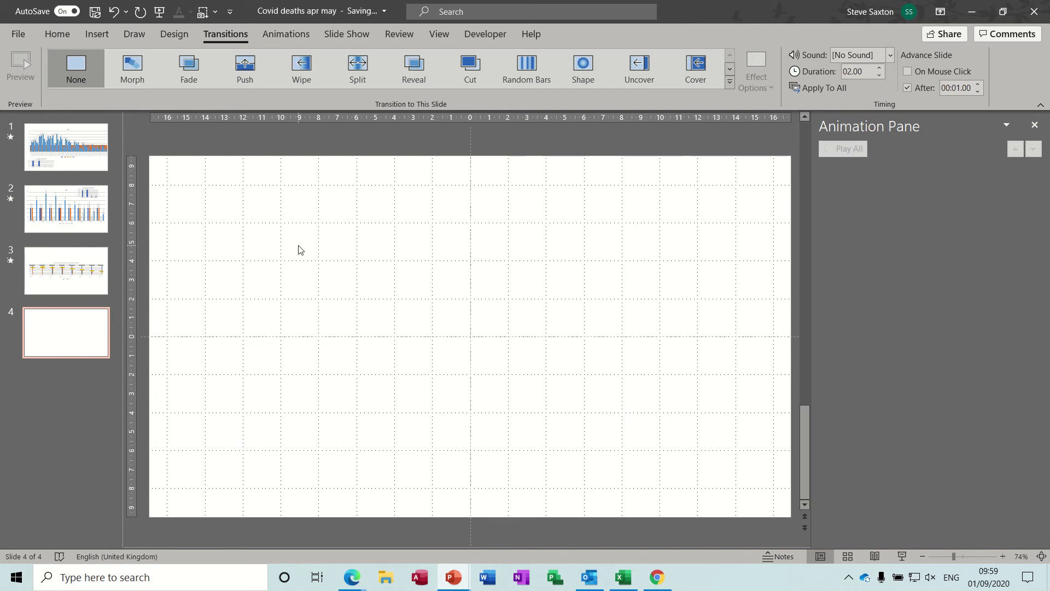
key("ctrl+v")
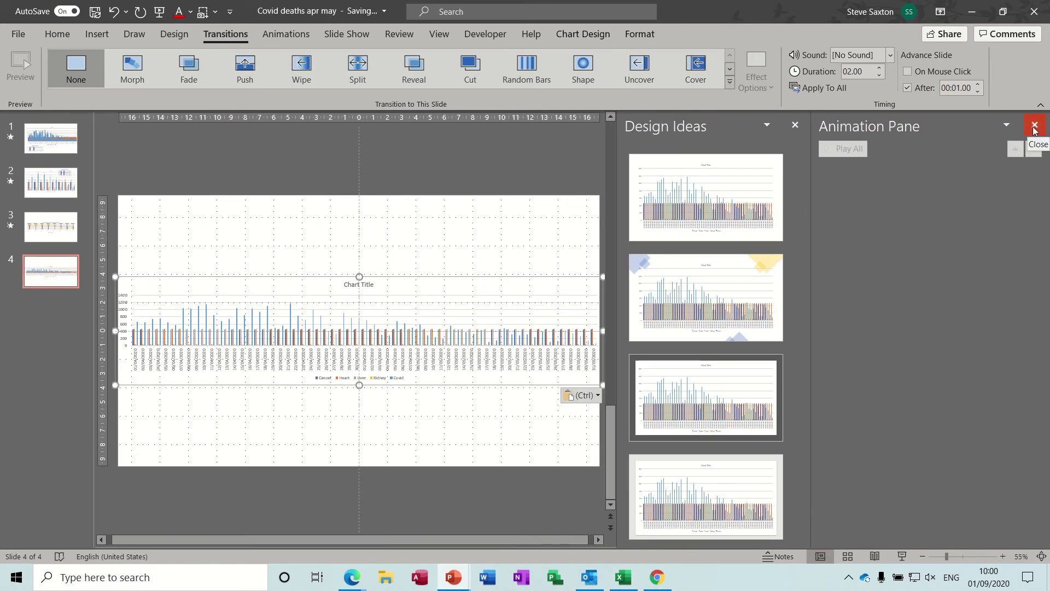
left_click(795, 126)
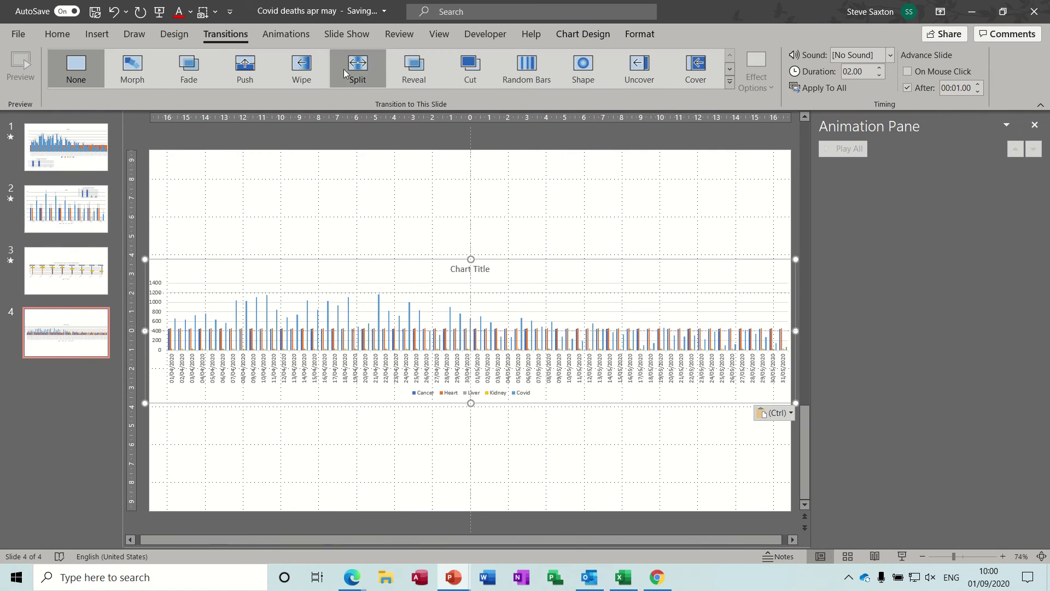
Step: Give the slide 4 chart a Dissolve In entrance animation
left_click(285, 33)
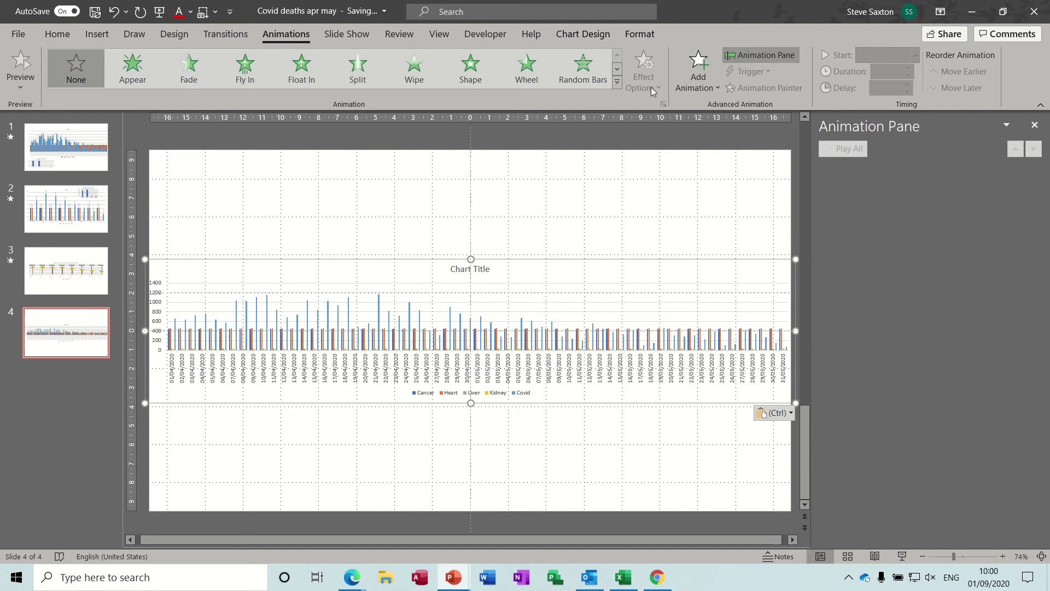
left_click(697, 79)
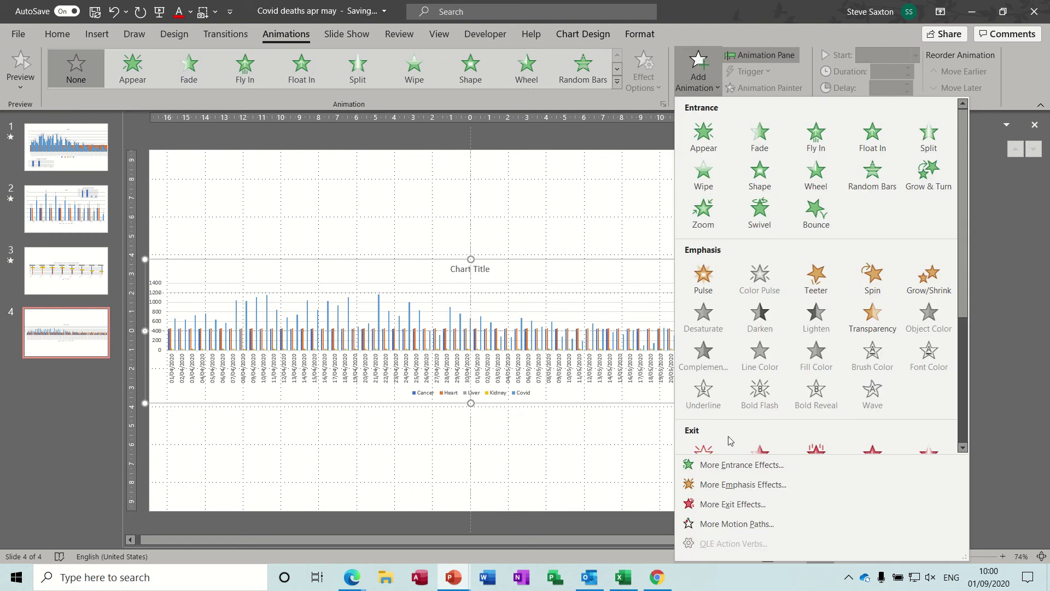
left_click(733, 464)
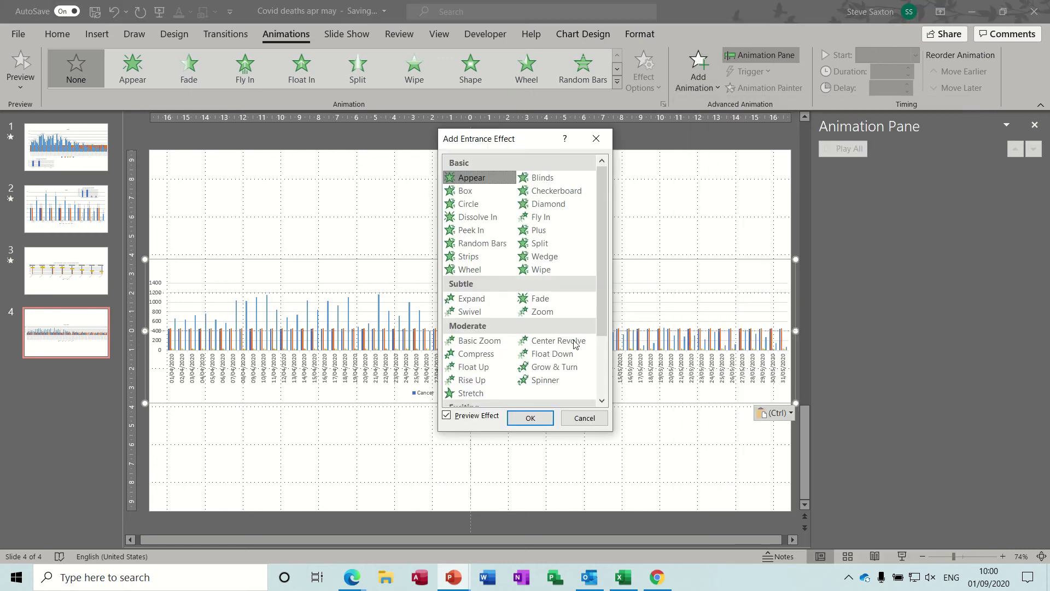
left_click(478, 217)
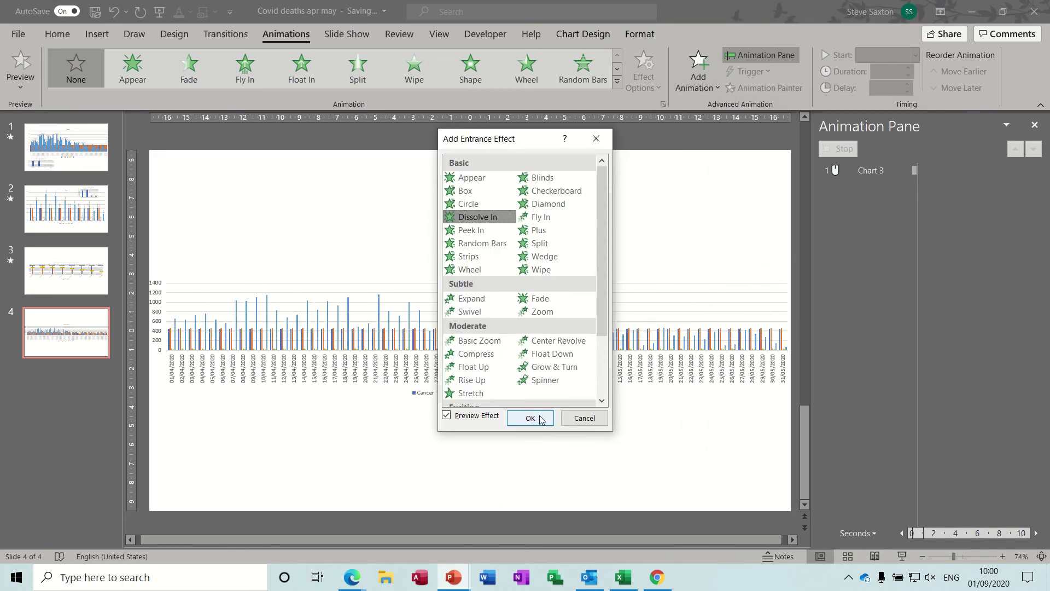
left_click(530, 418)
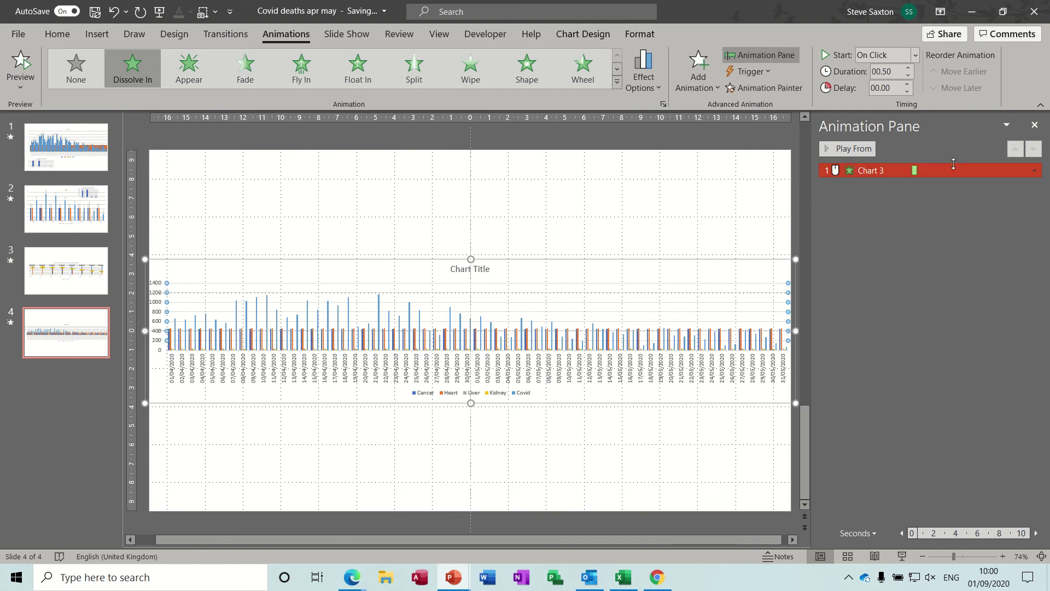
Step: Animate the chart By Element in Category, starting With Previous
left_click(1034, 172)
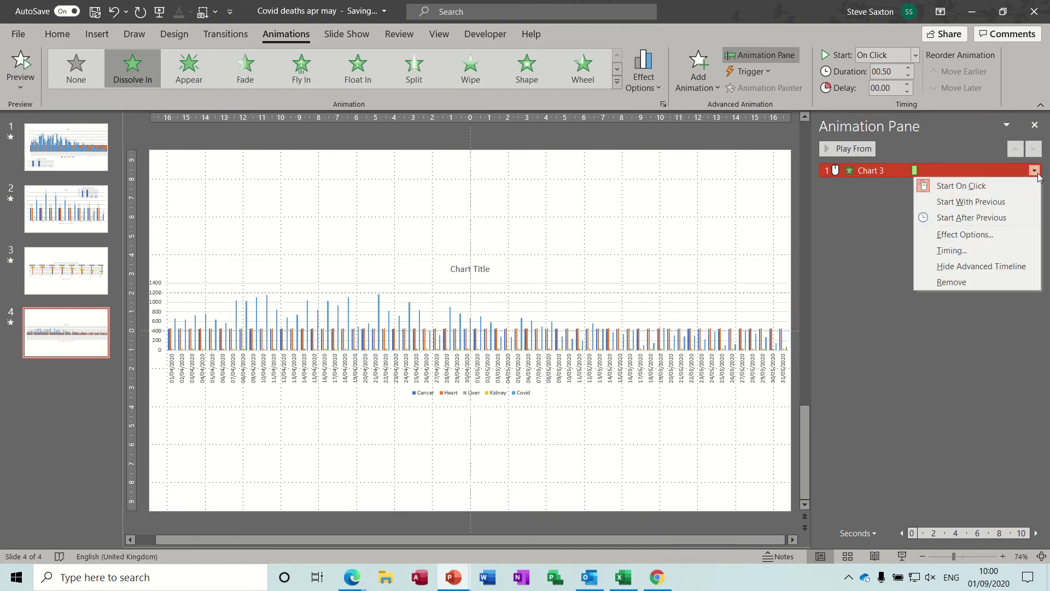
left_click(965, 234)
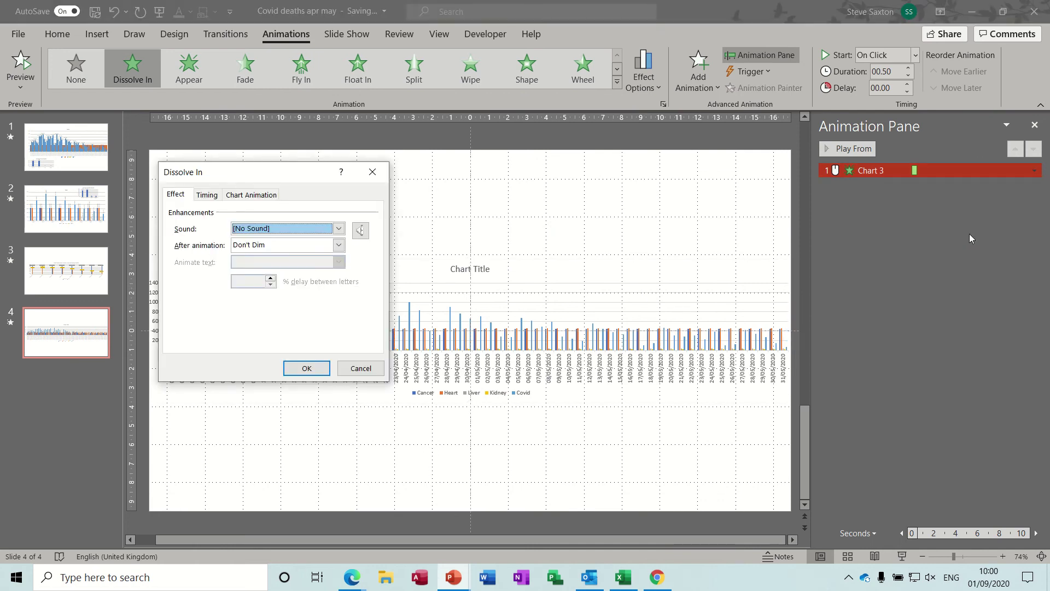
left_click(270, 198)
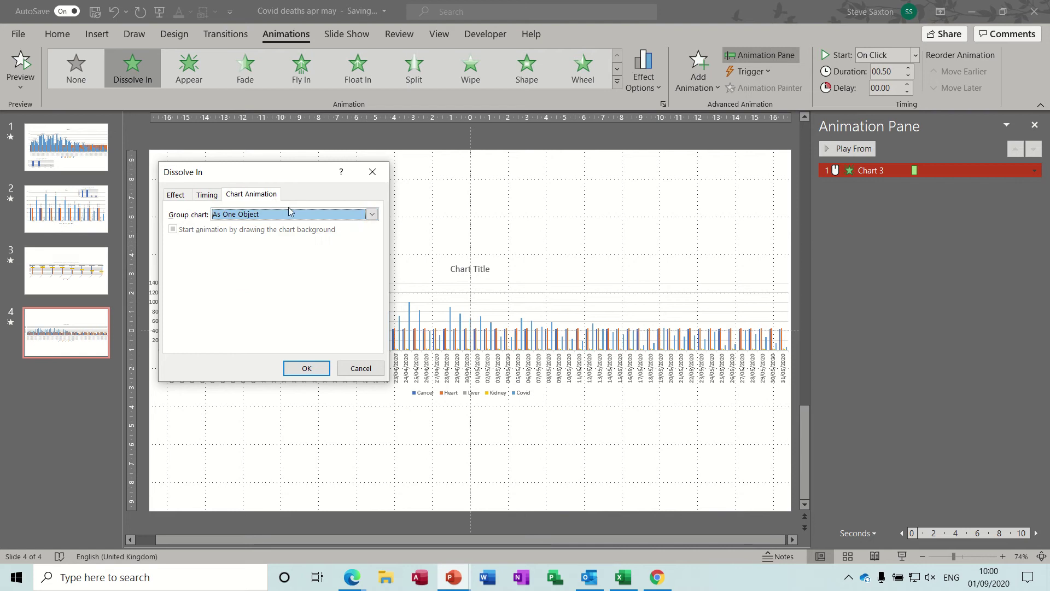
left_click(371, 214)
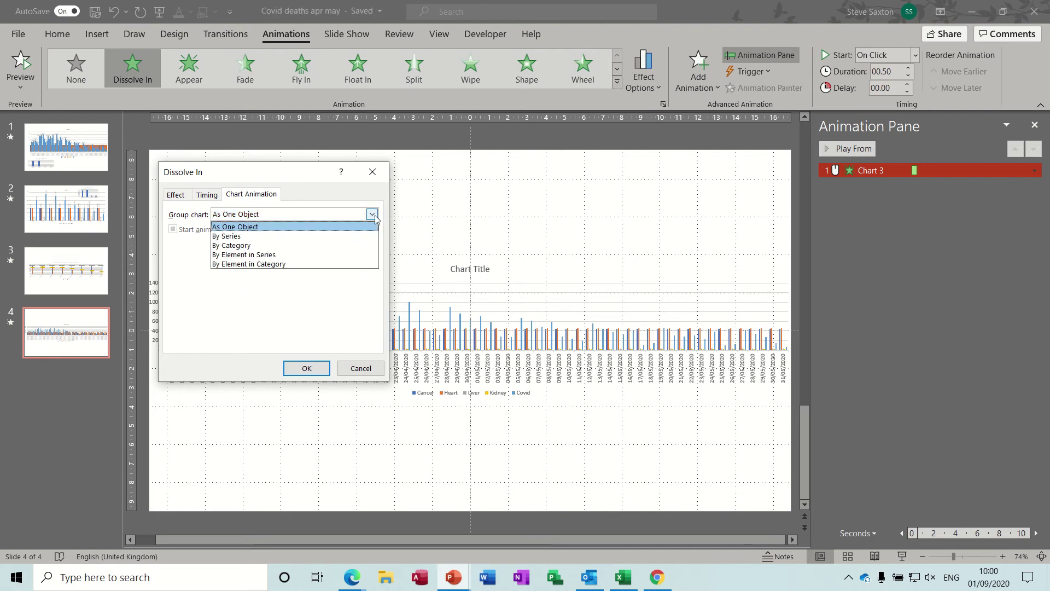
left_click(306, 264)
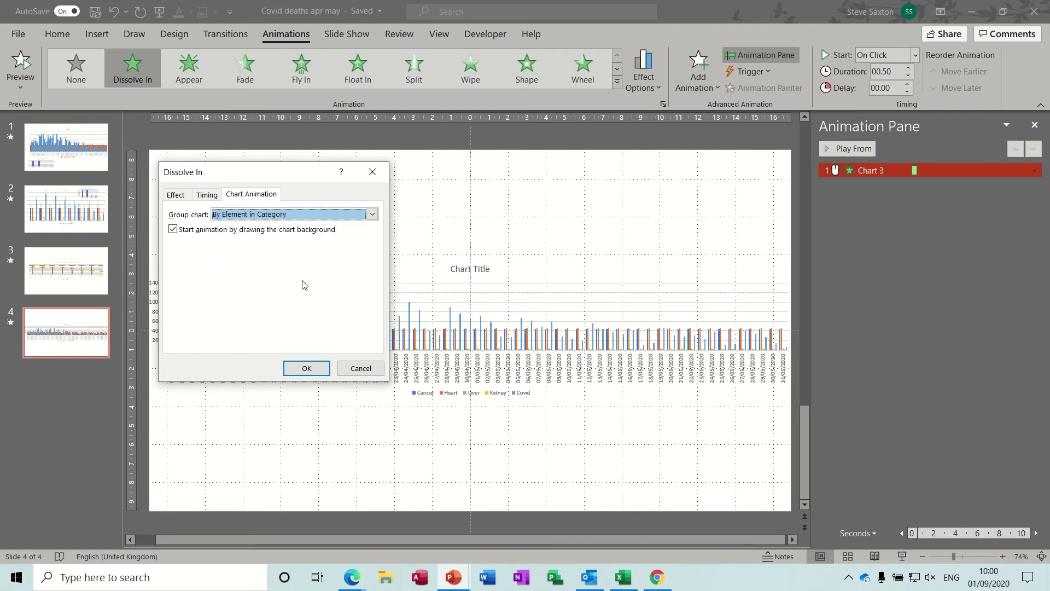
left_click(305, 367)
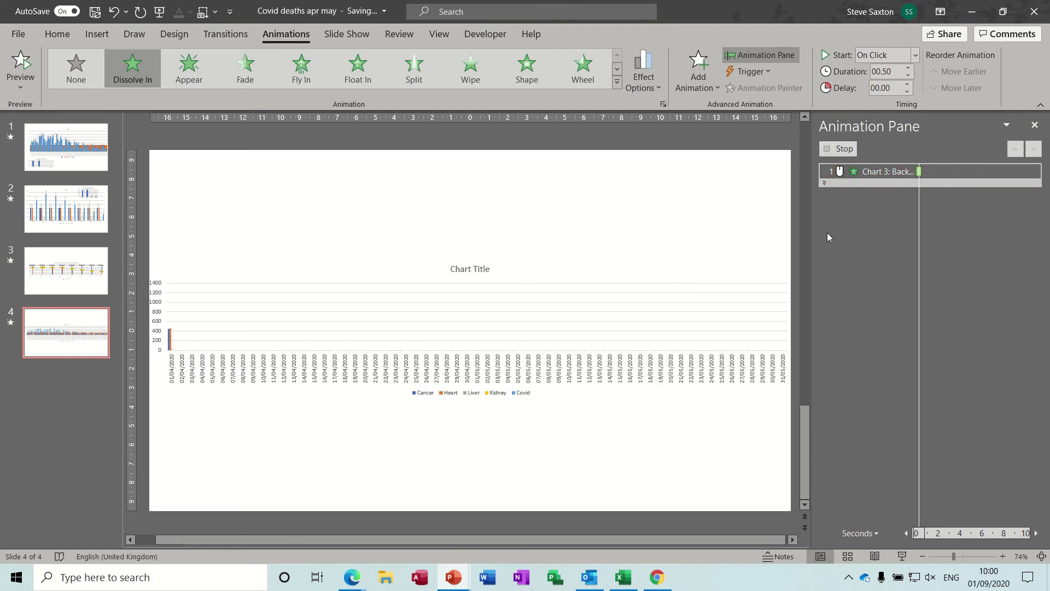
left_click(917, 56)
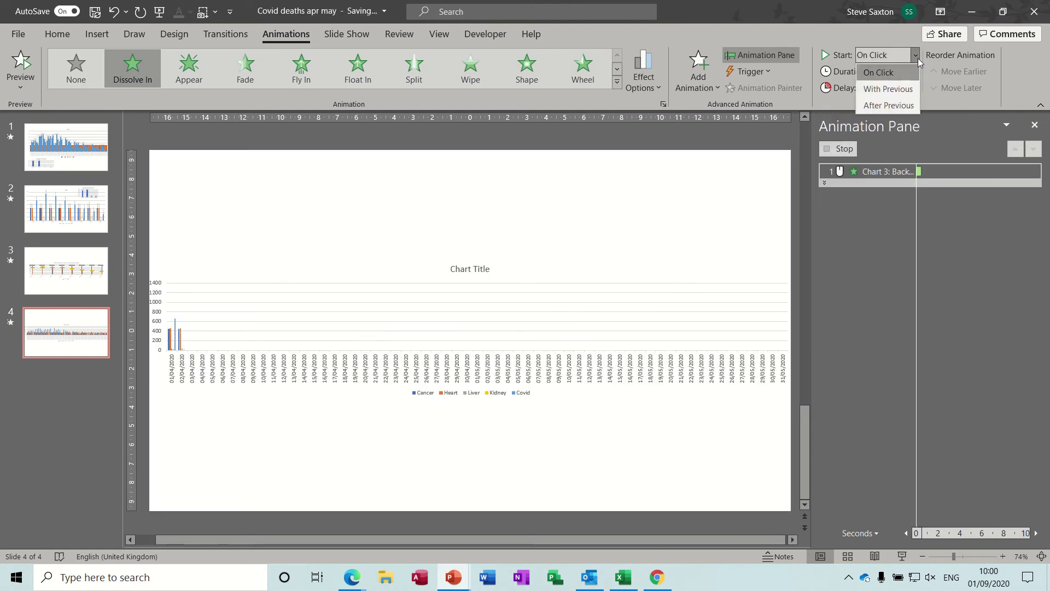
left_click(896, 87)
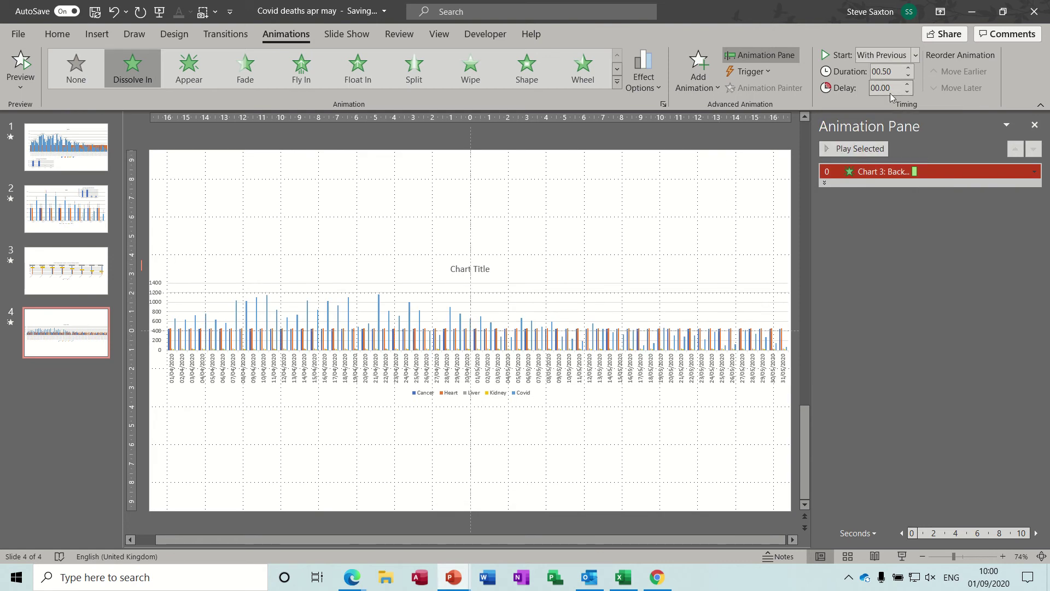
left_click(235, 36)
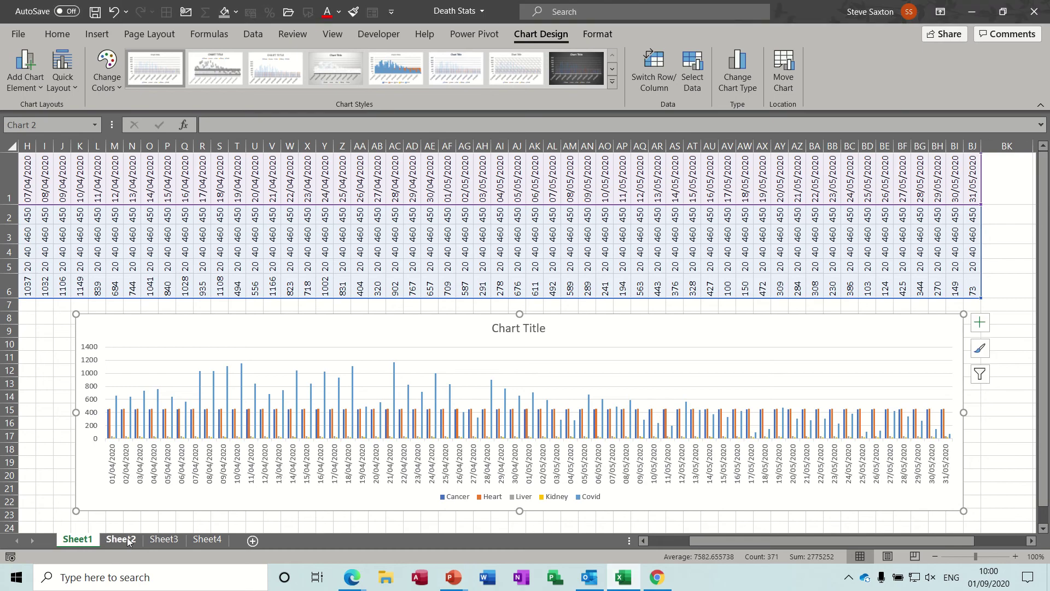
Step: On Sheet2, move the Deaths chart below the weekly data and re-add the Covid value labels
left_click(121, 540)
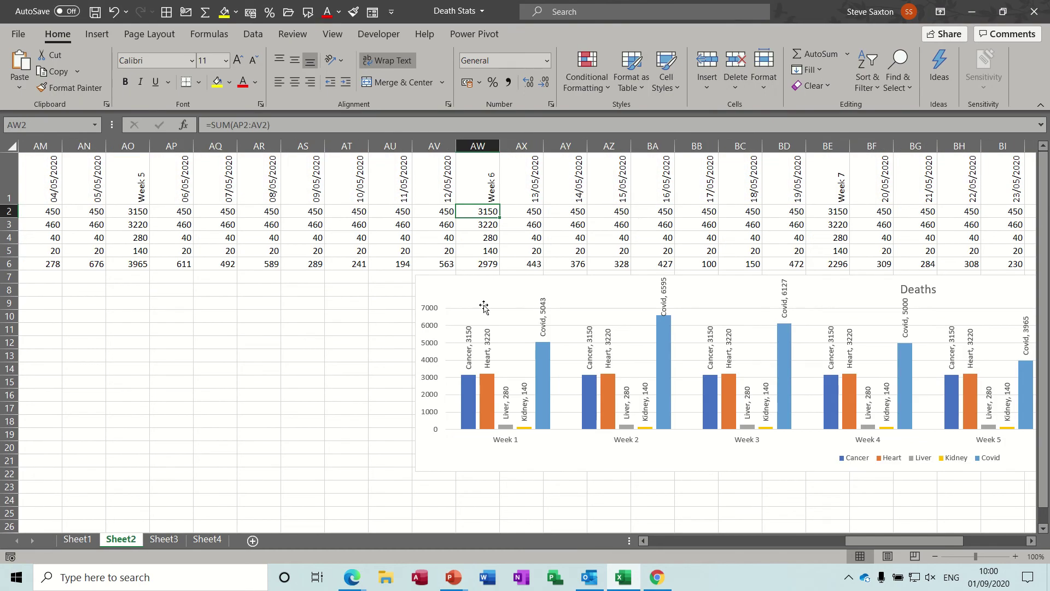
left_click_drag(484, 290, 98, 311)
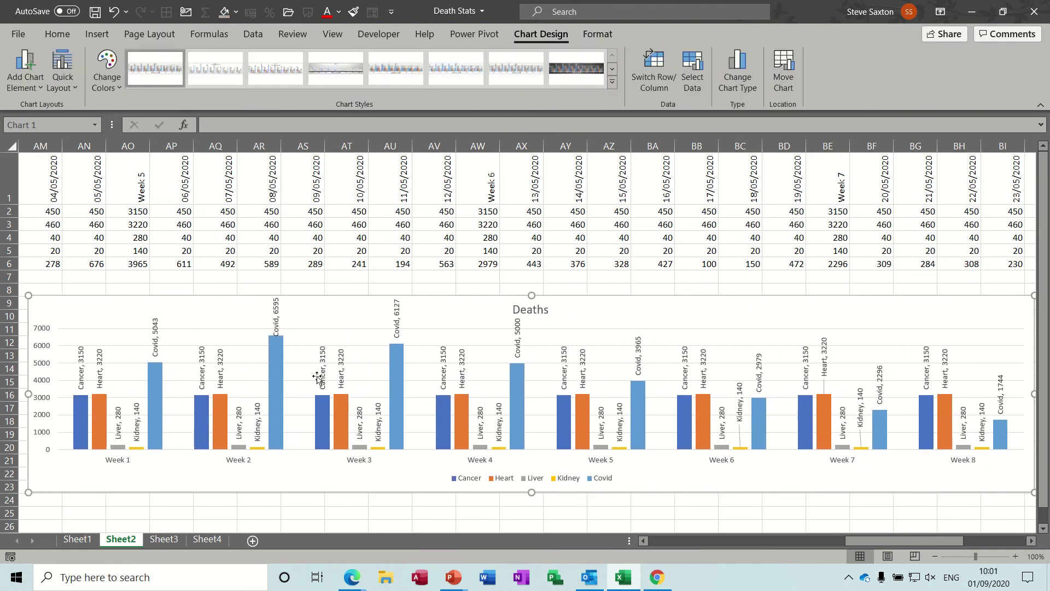
right_click(394, 376)
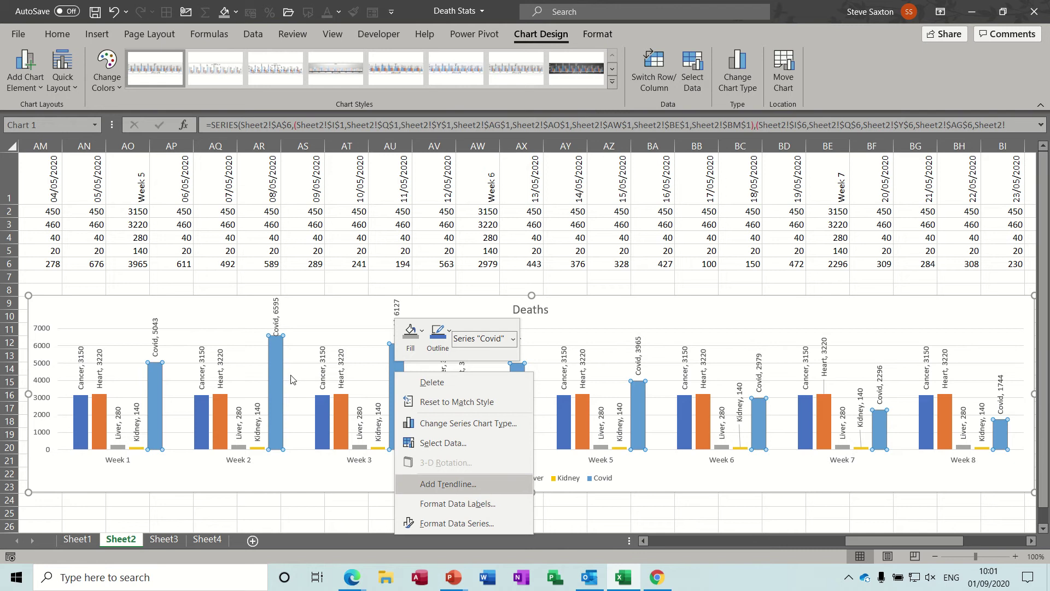
left_click(273, 312)
left_click(275, 315)
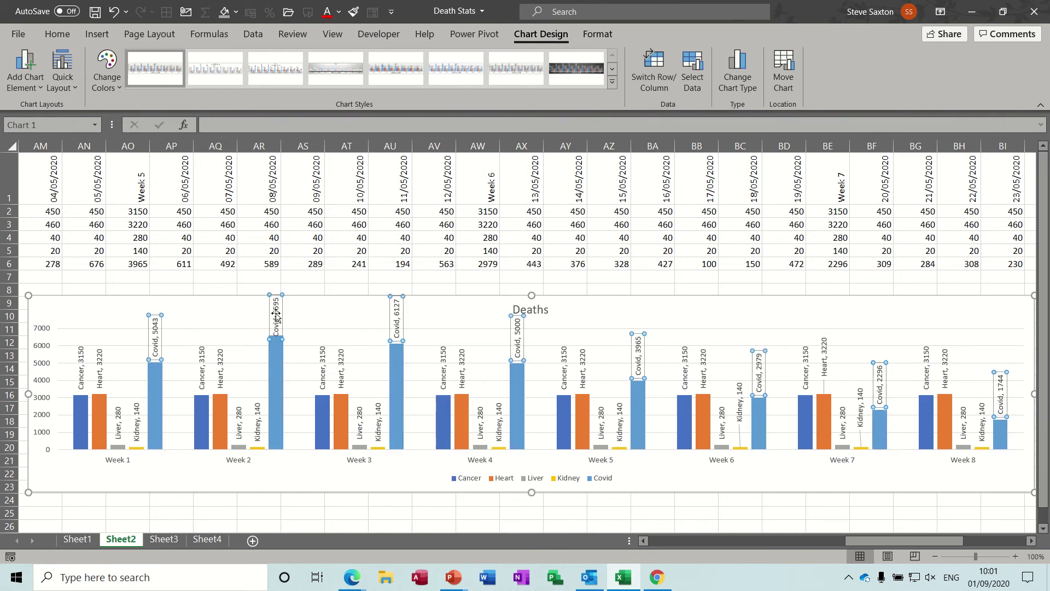
key("Delete")
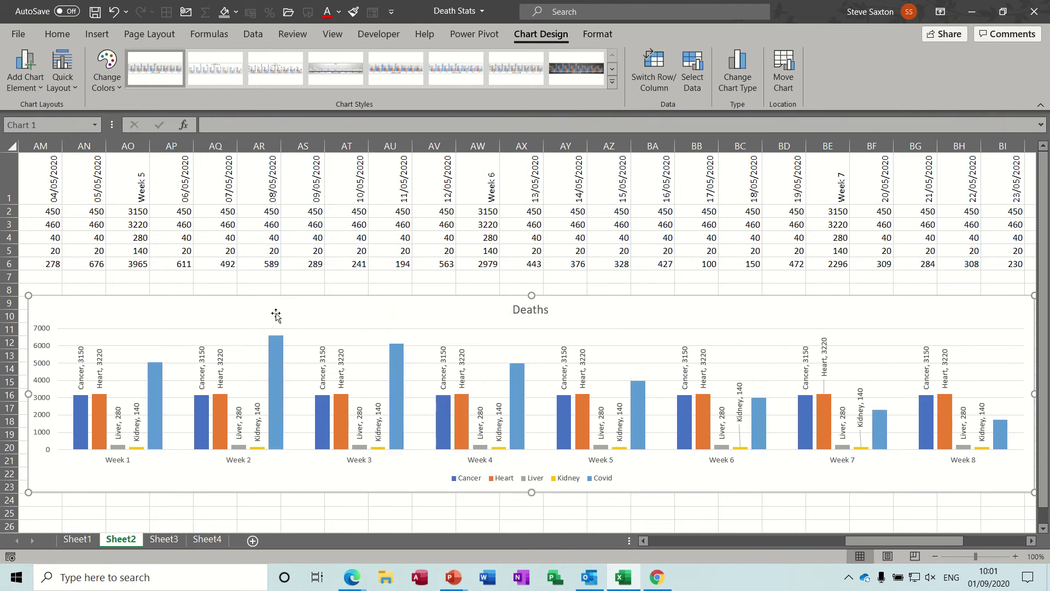
right_click(279, 351)
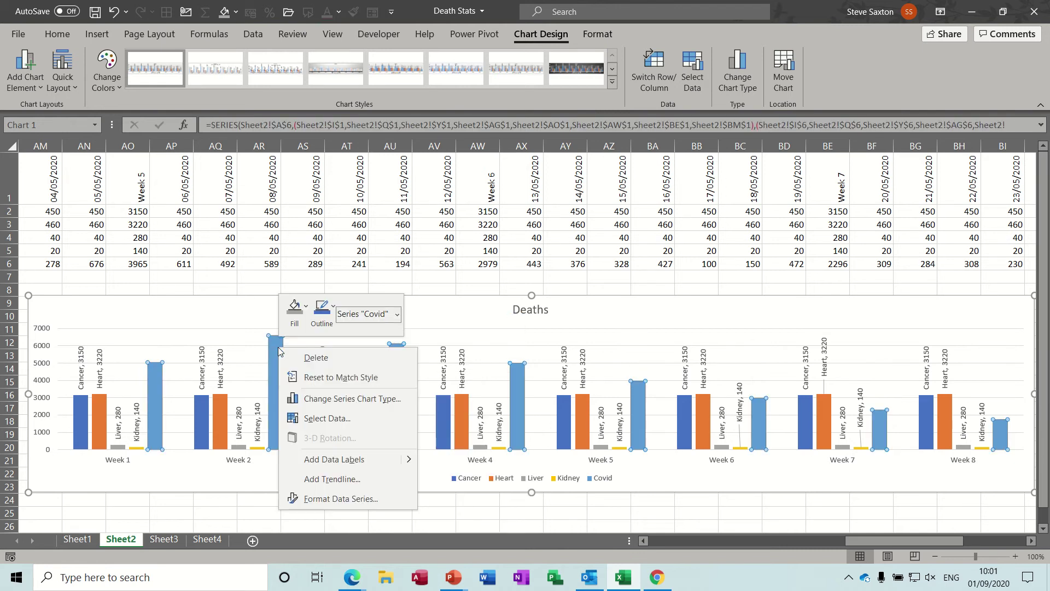
left_click(314, 460)
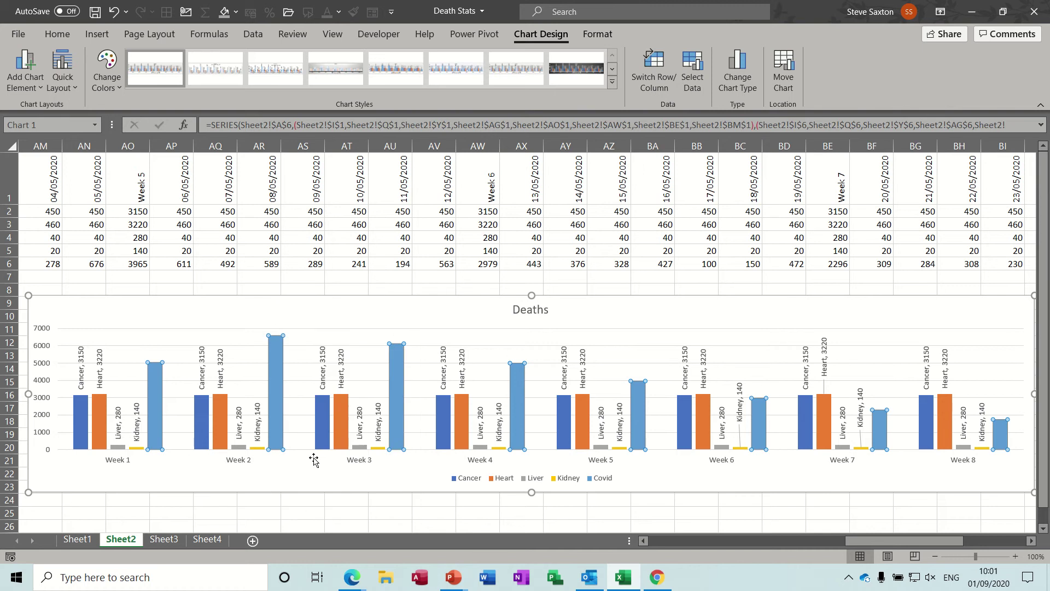
Step: Rotate the Covid data labels 270° and include the series name in them
right_click(272, 365)
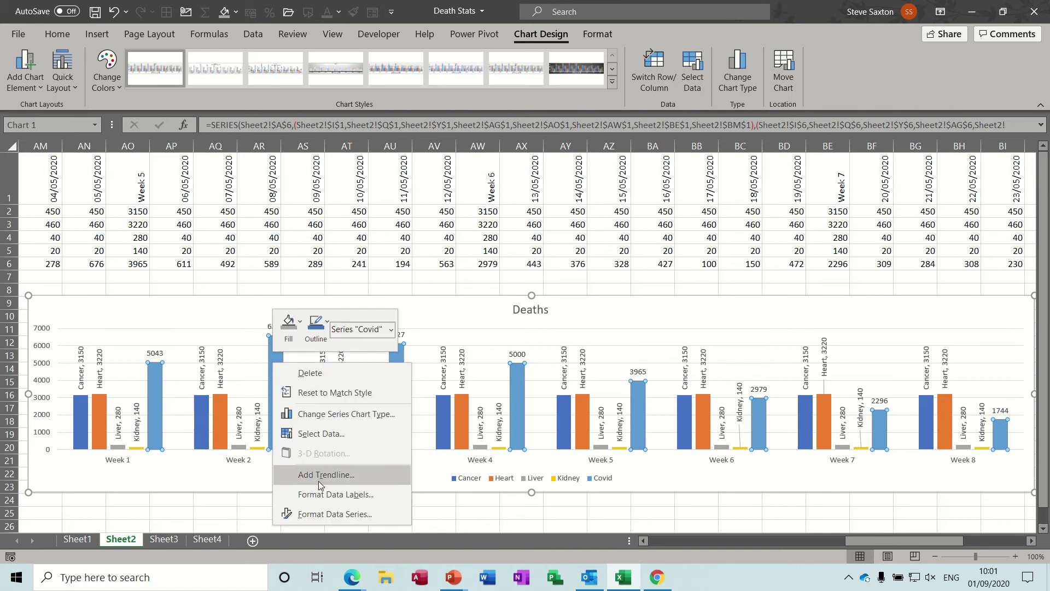
left_click(321, 495)
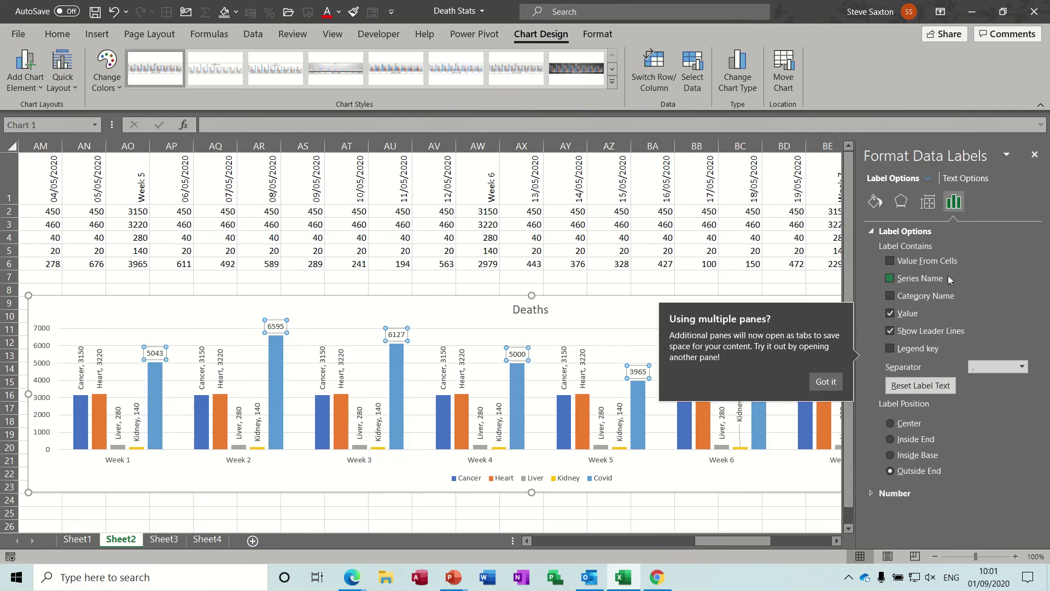
left_click(928, 202)
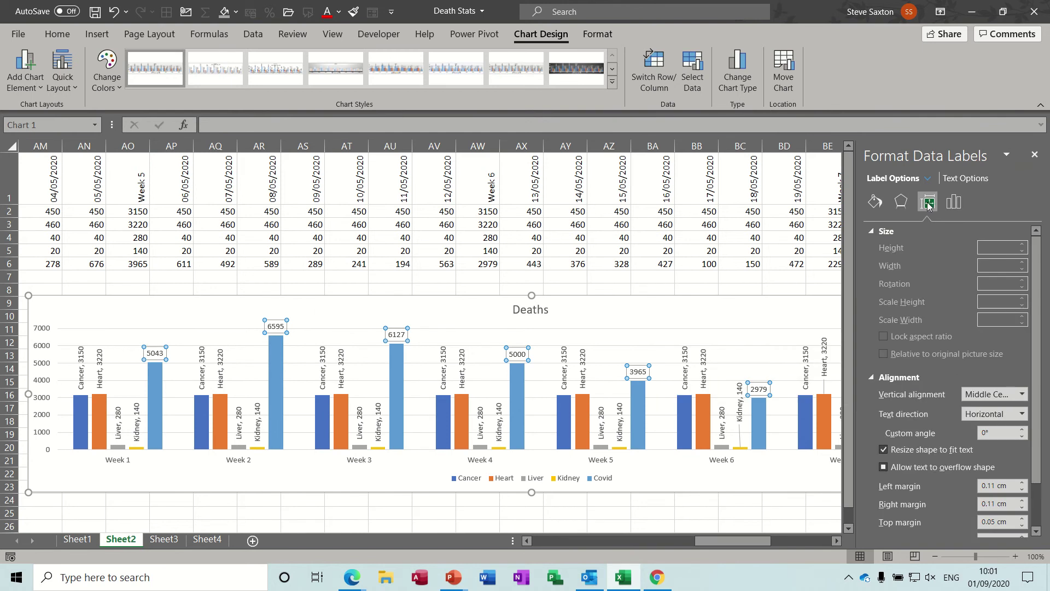
left_click(1022, 414)
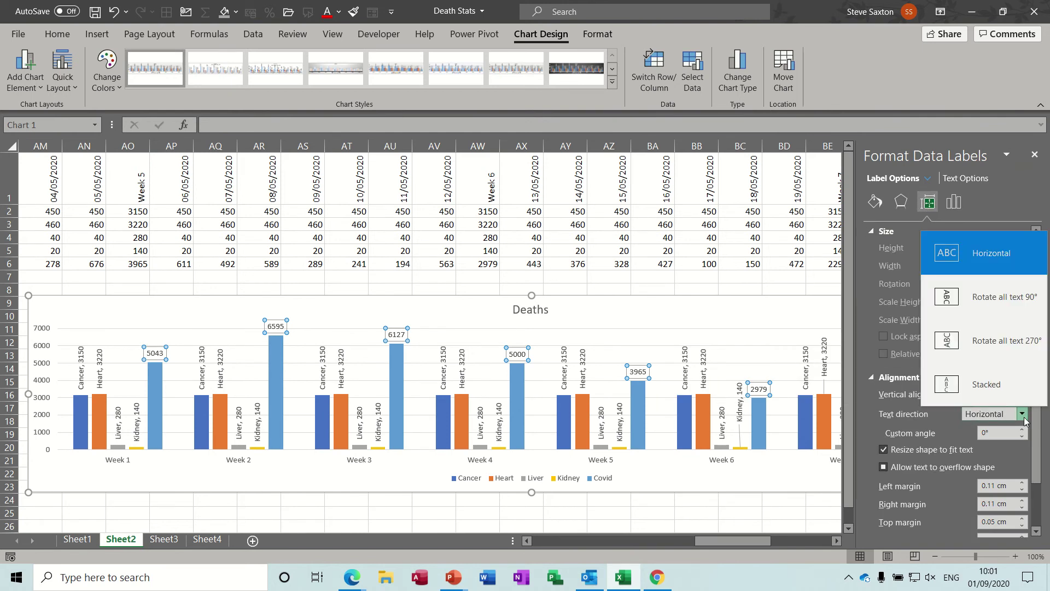
left_click(977, 341)
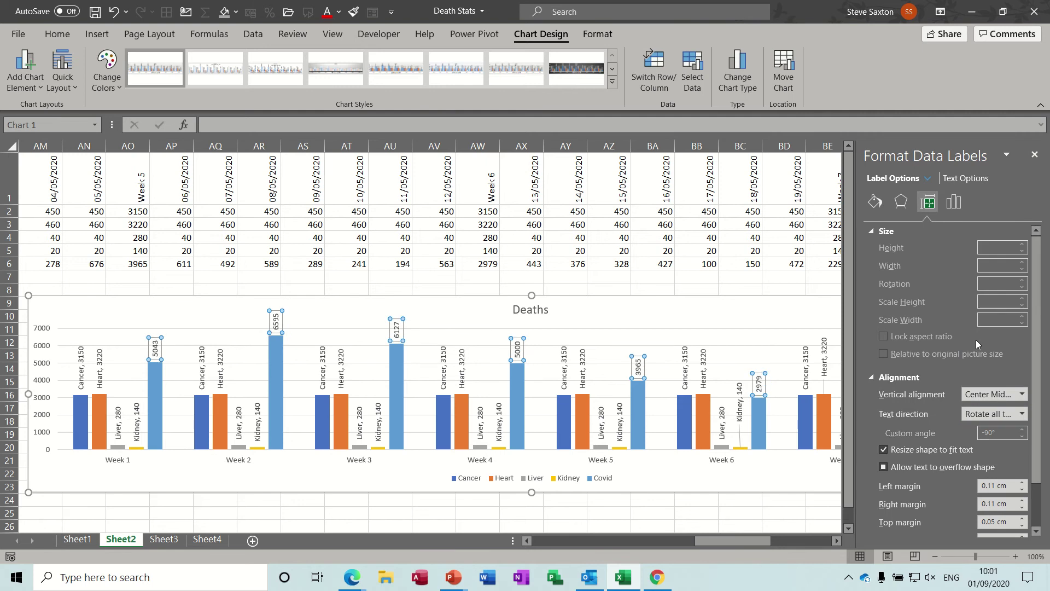
left_click(956, 203)
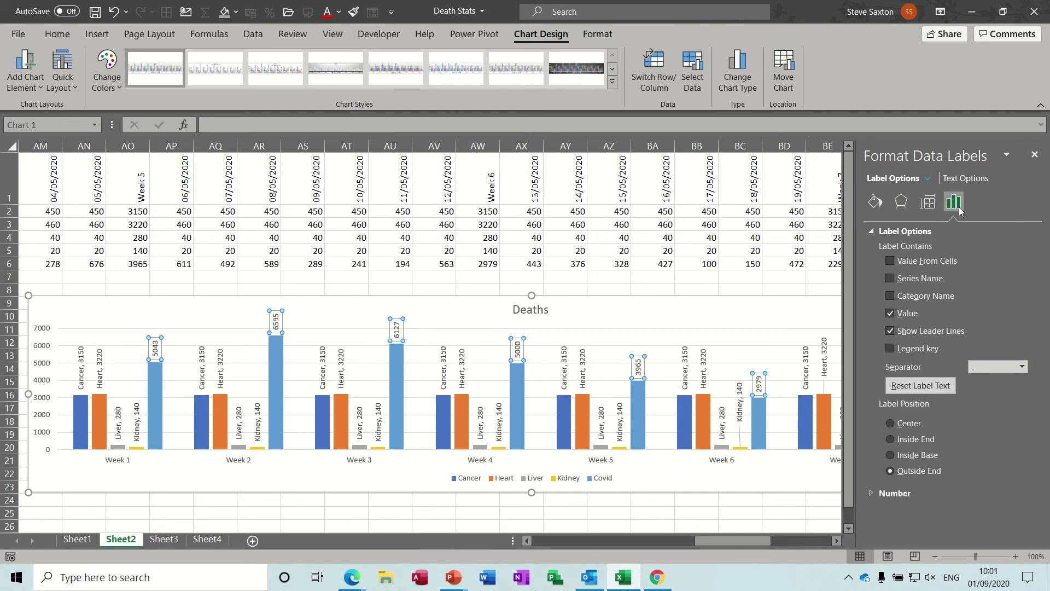
left_click(890, 278)
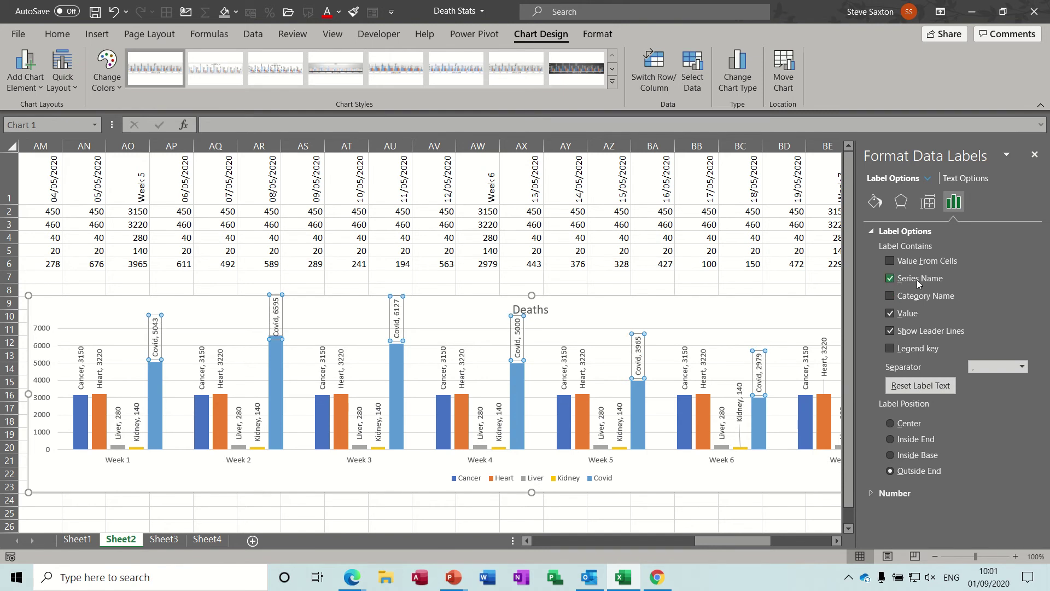
Step: Delete the Deaths chart and scroll back to column A
left_click(483, 301)
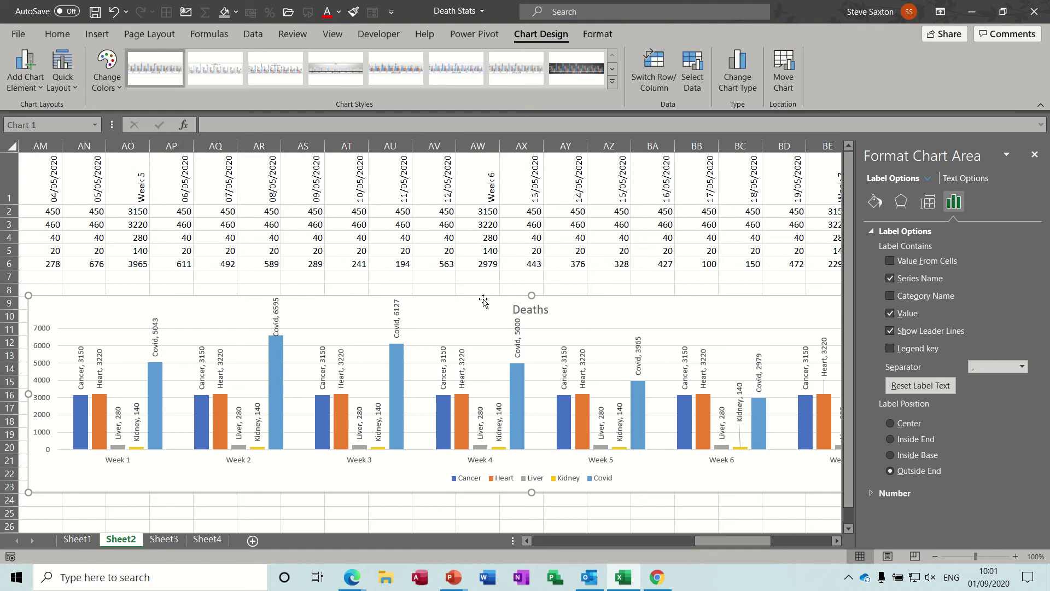
key("Delete")
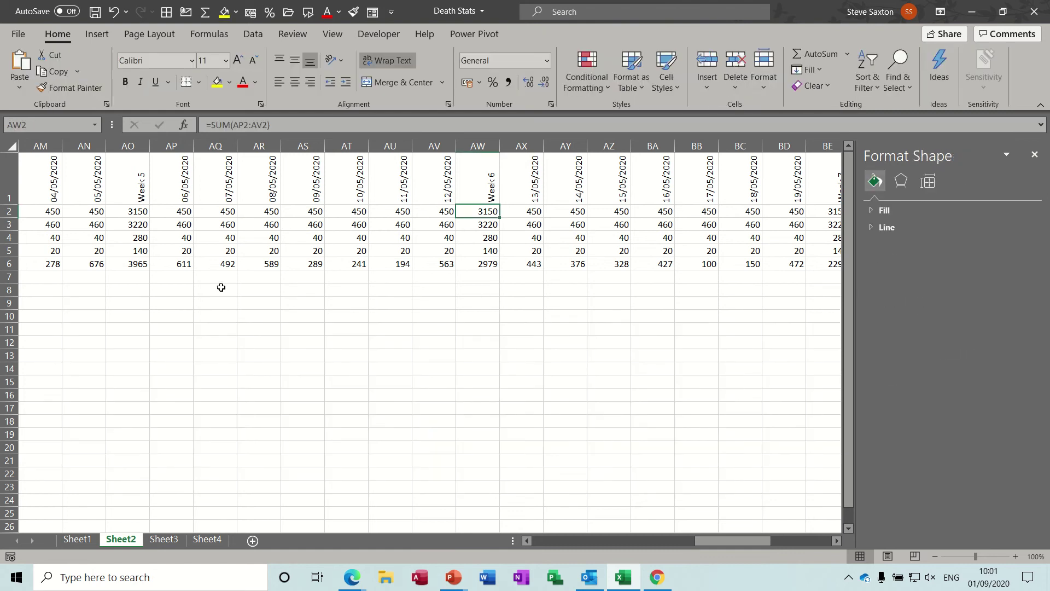
left_click_drag(721, 542, 542, 553)
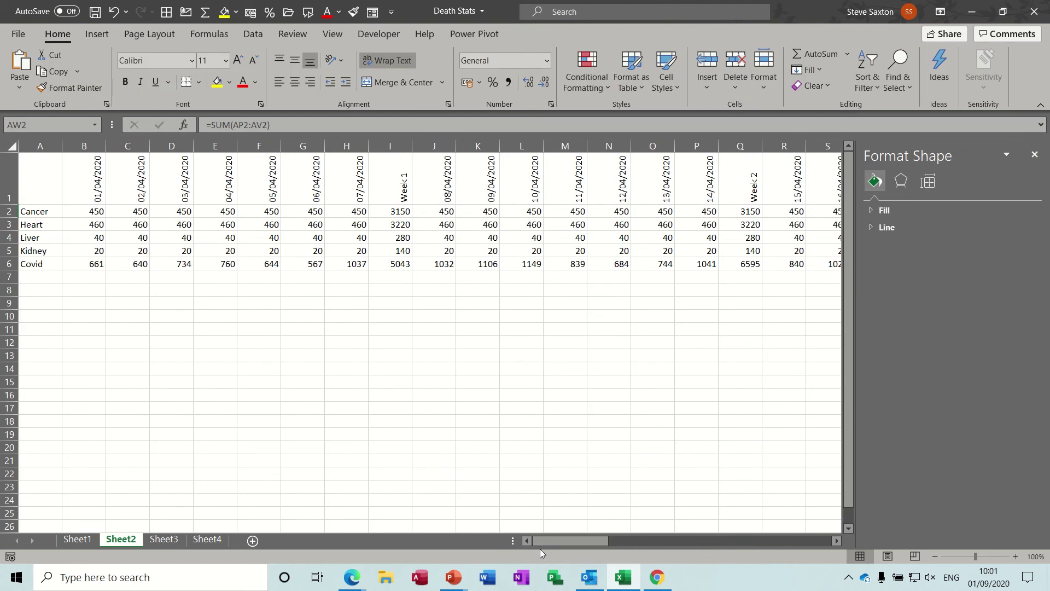
Step: Check the Week 1 total formula in I2 and test-select the Cancer-to-Covid names with Week 1 totals
left_click(396, 211)
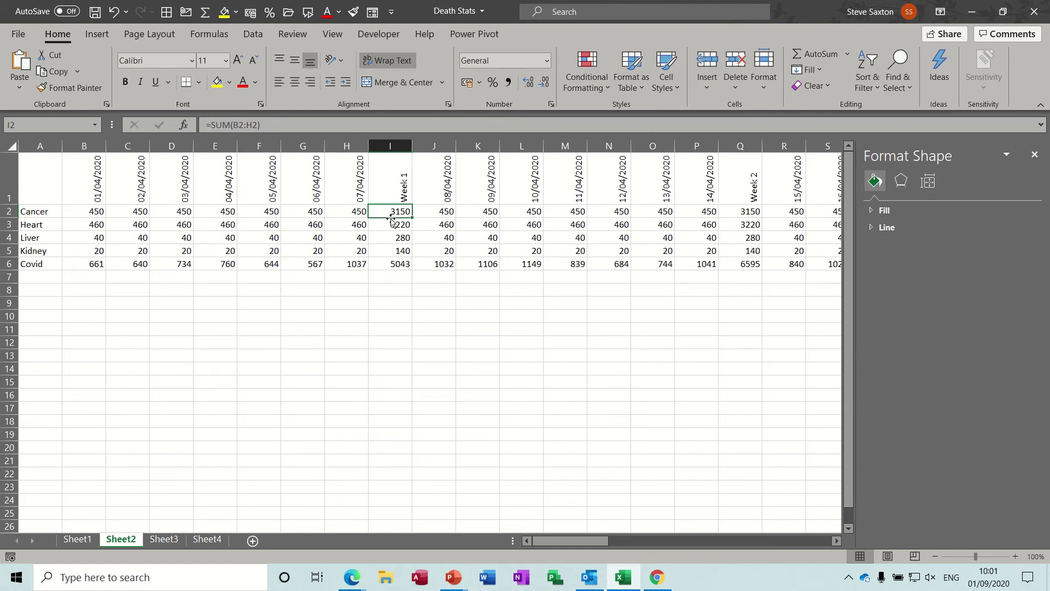
left_click_drag(46, 212, 36, 262)
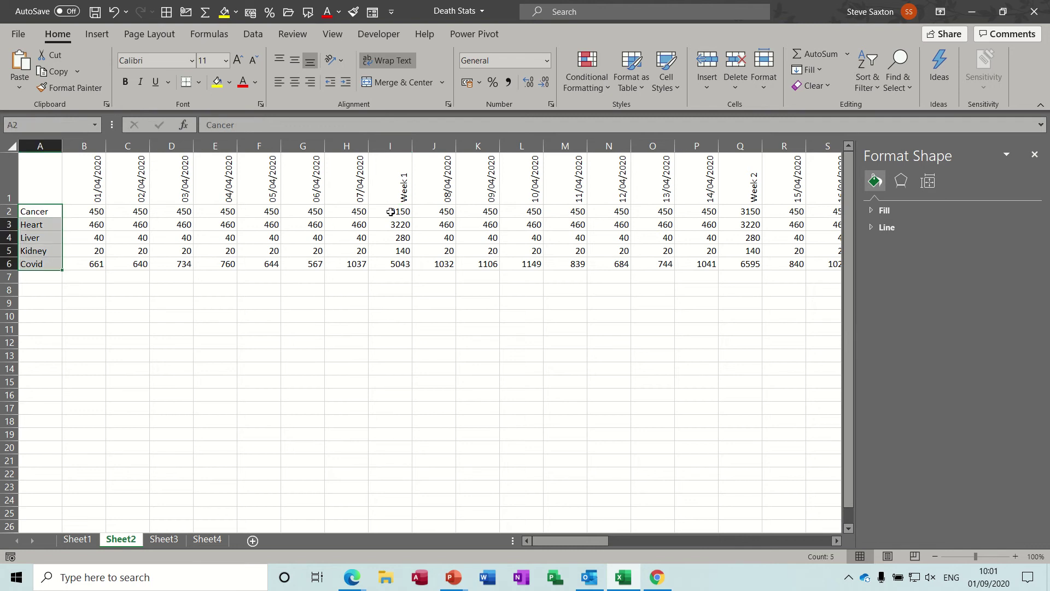
left_click_drag(391, 211, 392, 262)
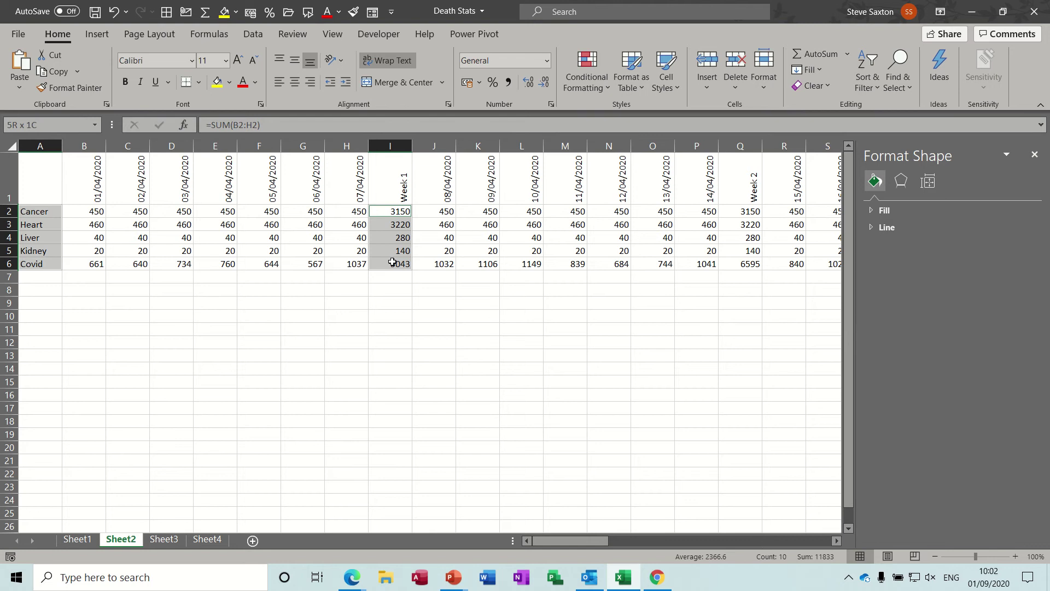
left_click(311, 314)
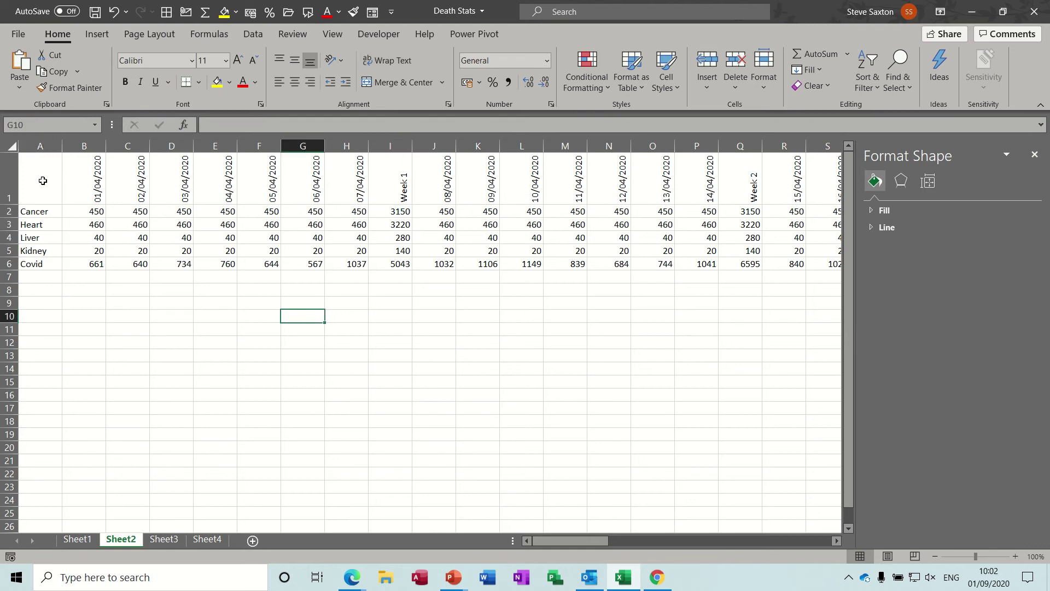
Step: Select A1:A6 and add the Week 1 to Week 4 total columns to the selection
left_click_drag(41, 181, 45, 261)
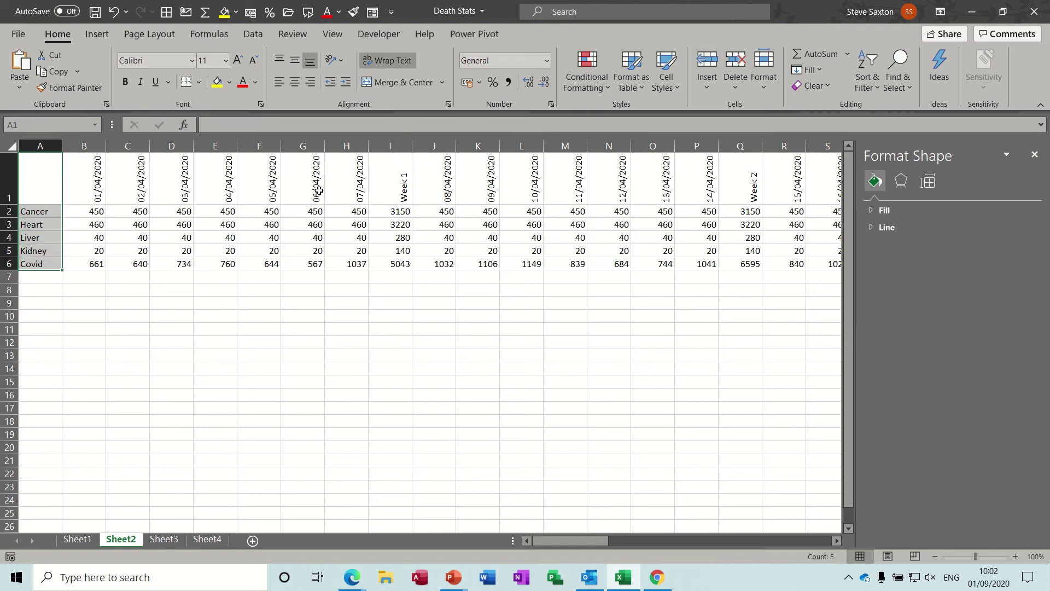
left_click_drag(385, 176, 386, 264)
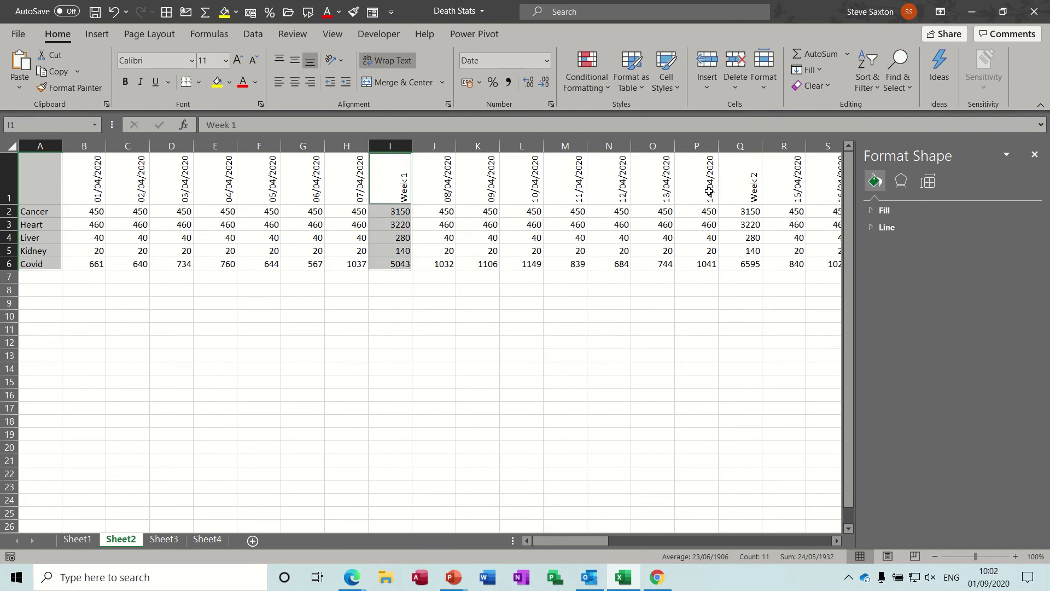
left_click_drag(733, 188, 739, 261)
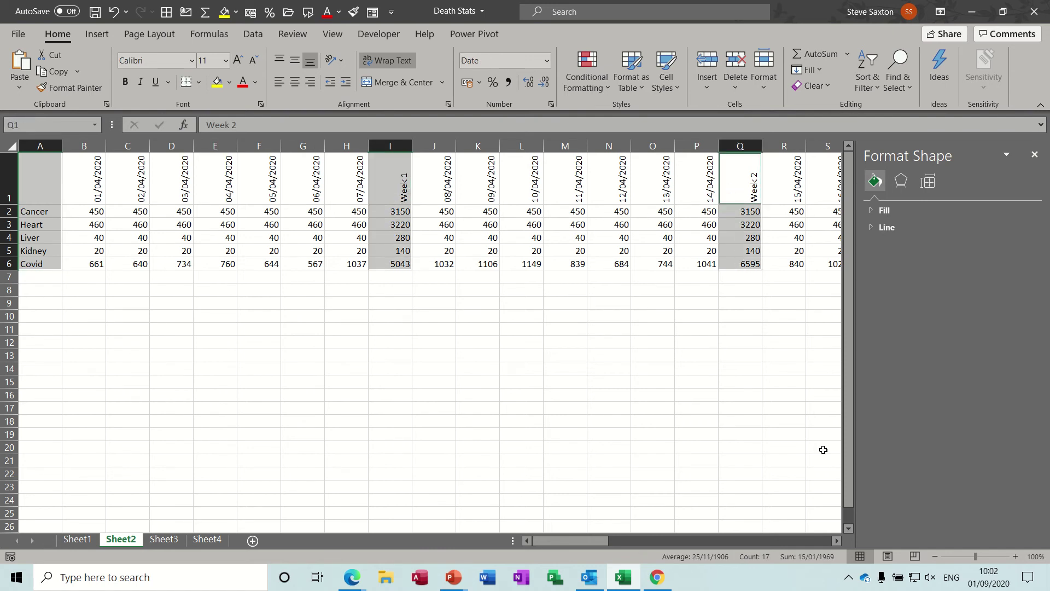
left_click_drag(837, 541, 837, 541)
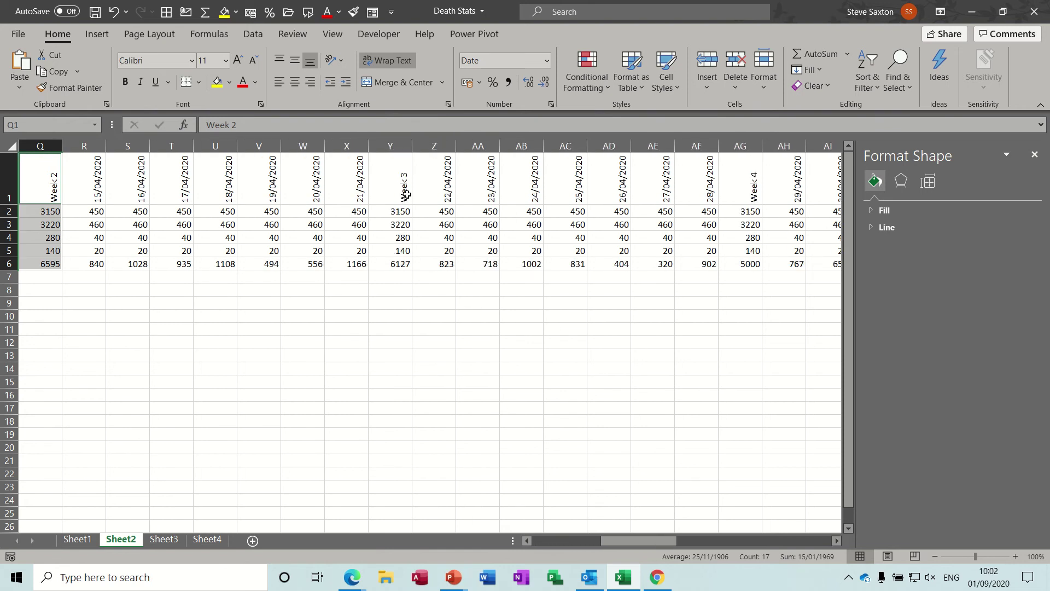
left_click_drag(406, 194, 395, 265)
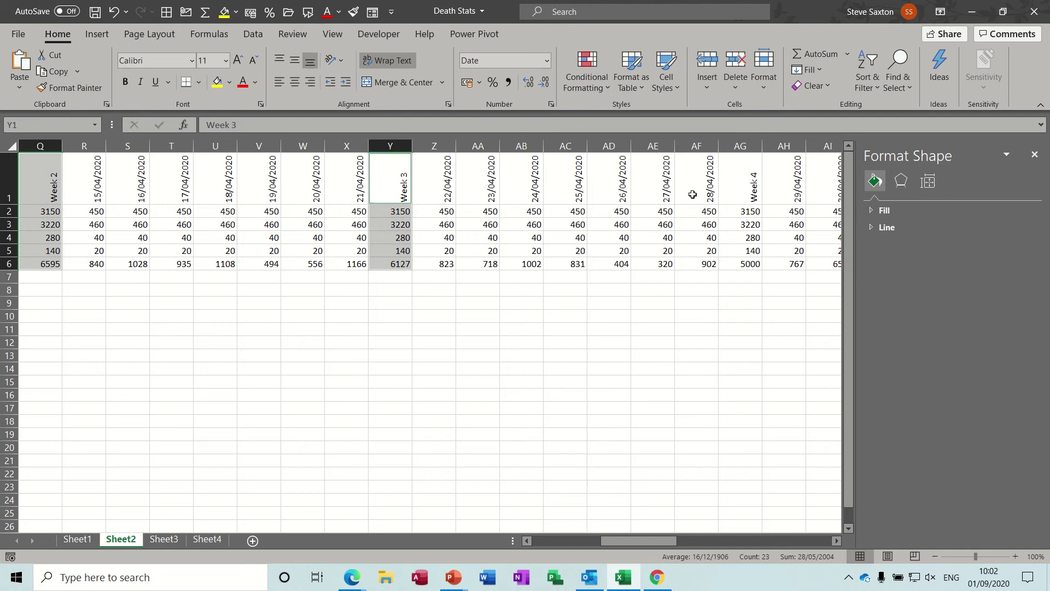
left_click_drag(755, 183, 743, 261)
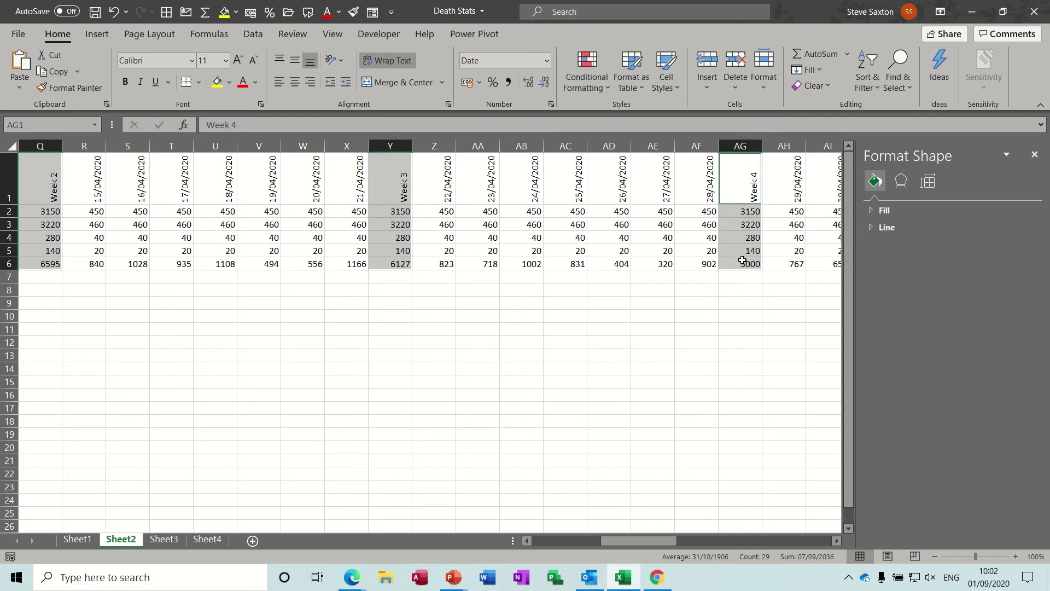
Step: Extend the selection with the Week 5 to Week 8 total columns
left_click_drag(837, 540, 837, 540)
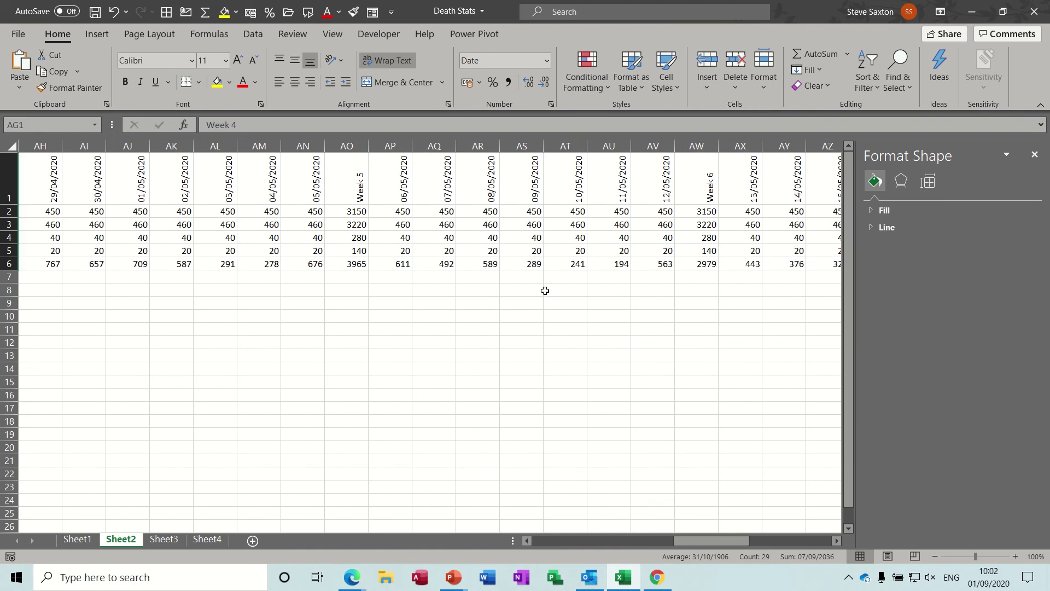
left_click_drag(361, 189, 341, 263)
left_click_drag(690, 195, 706, 265)
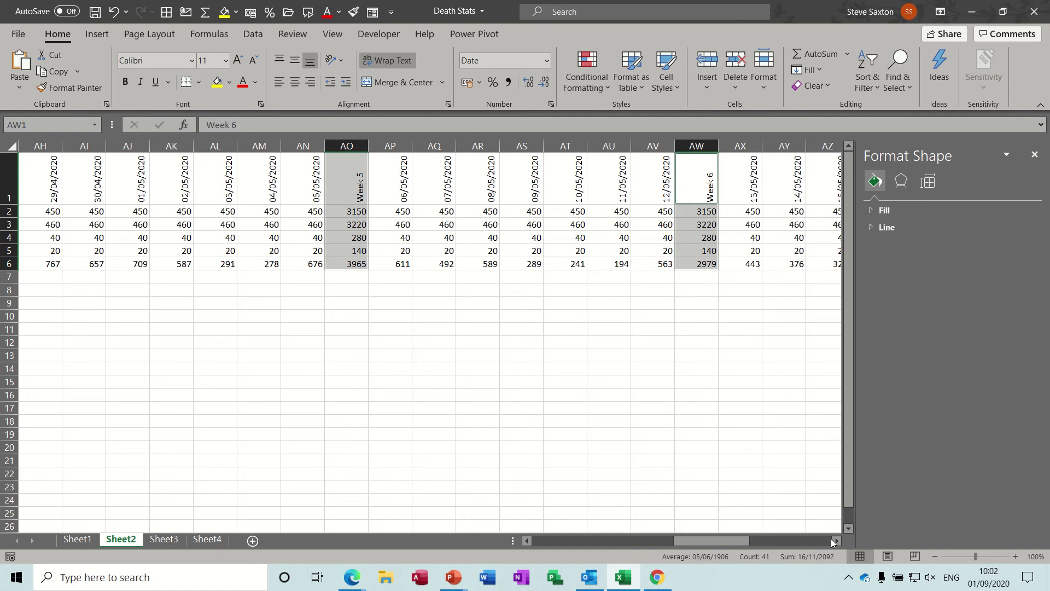
left_click_drag(836, 541, 836, 540)
left_click_drag(403, 192, 399, 260)
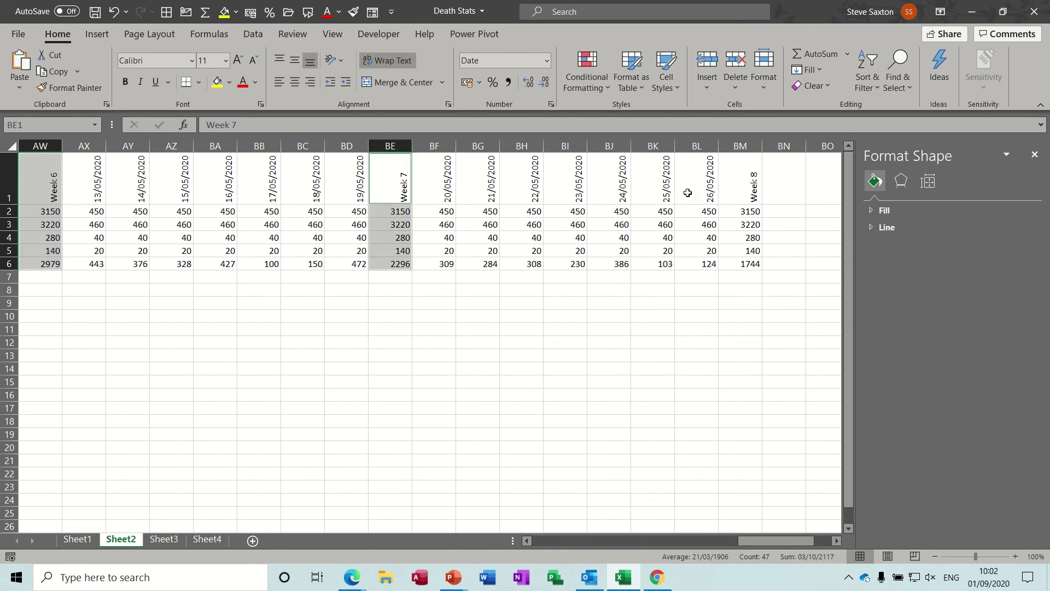
left_click_drag(728, 189, 740, 265)
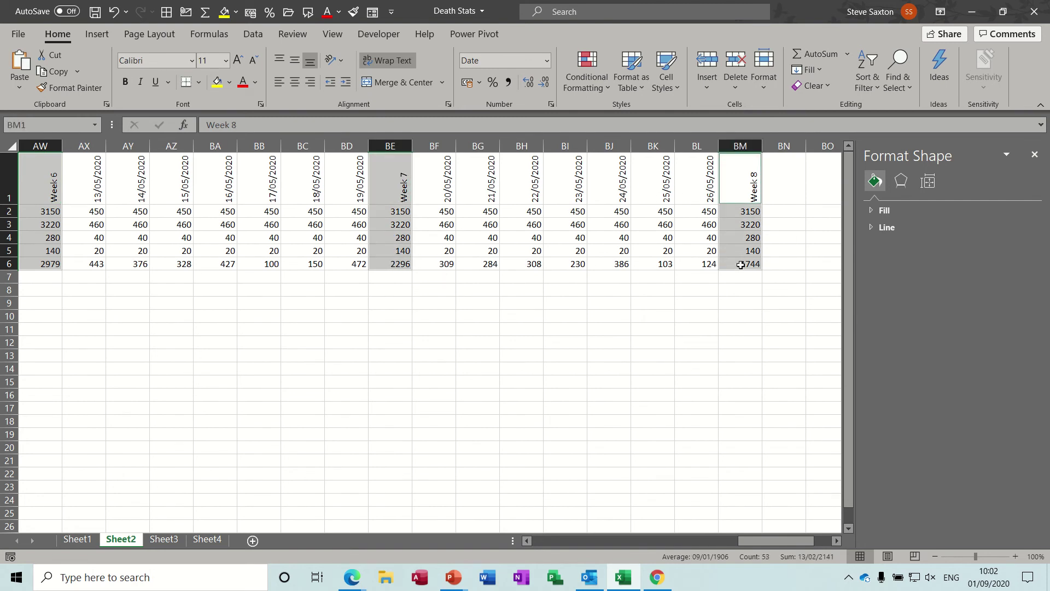
Step: Insert a clustered column chart of the selection, placed below the data and widened to column BM
left_click(97, 33)
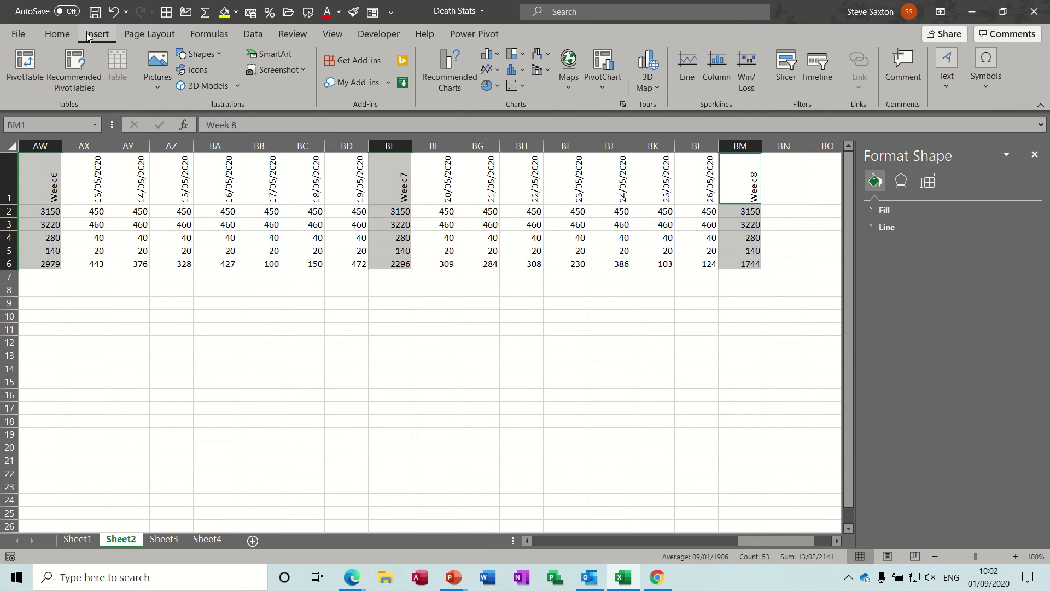
left_click(487, 54)
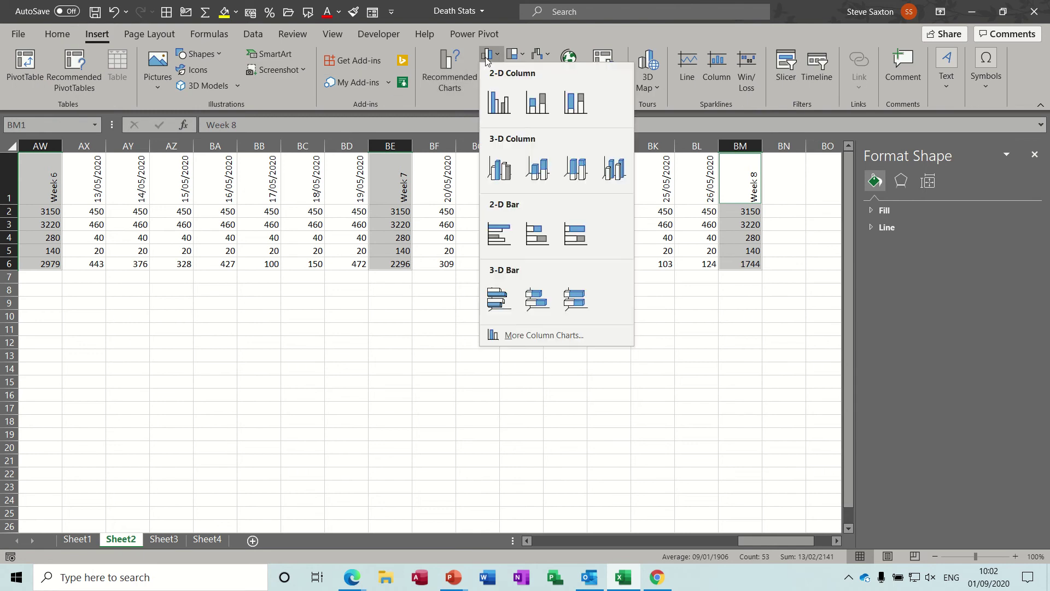
left_click(498, 106)
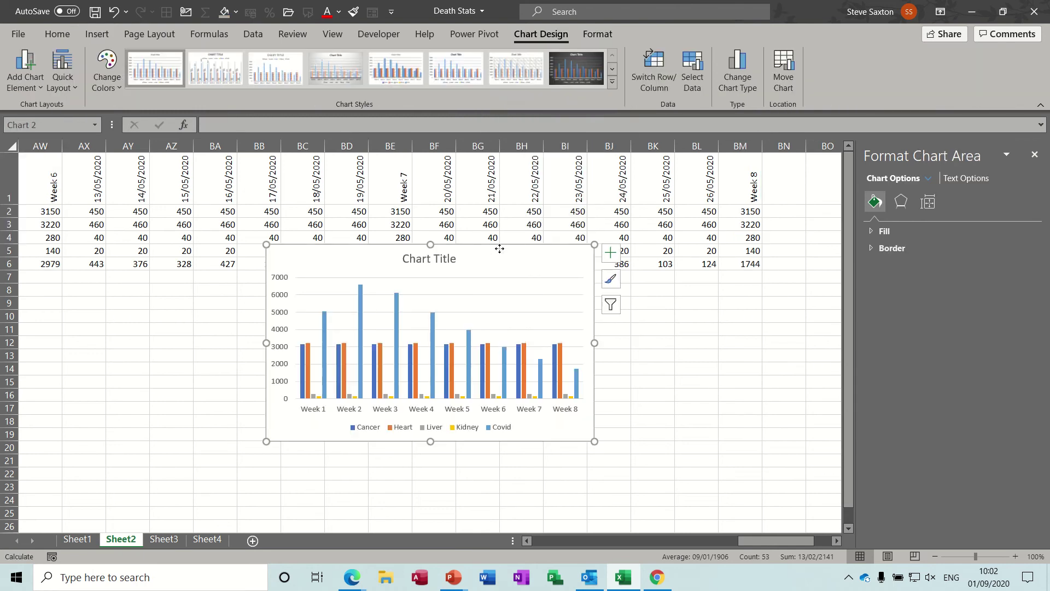
left_click_drag(499, 249, 335, 289)
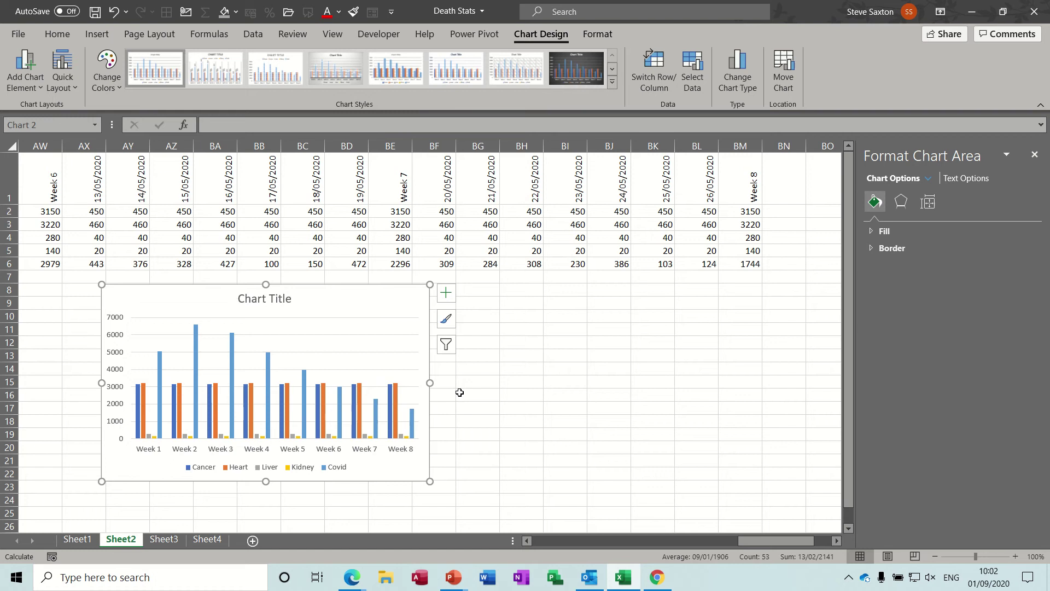
left_click_drag(432, 383, 760, 383)
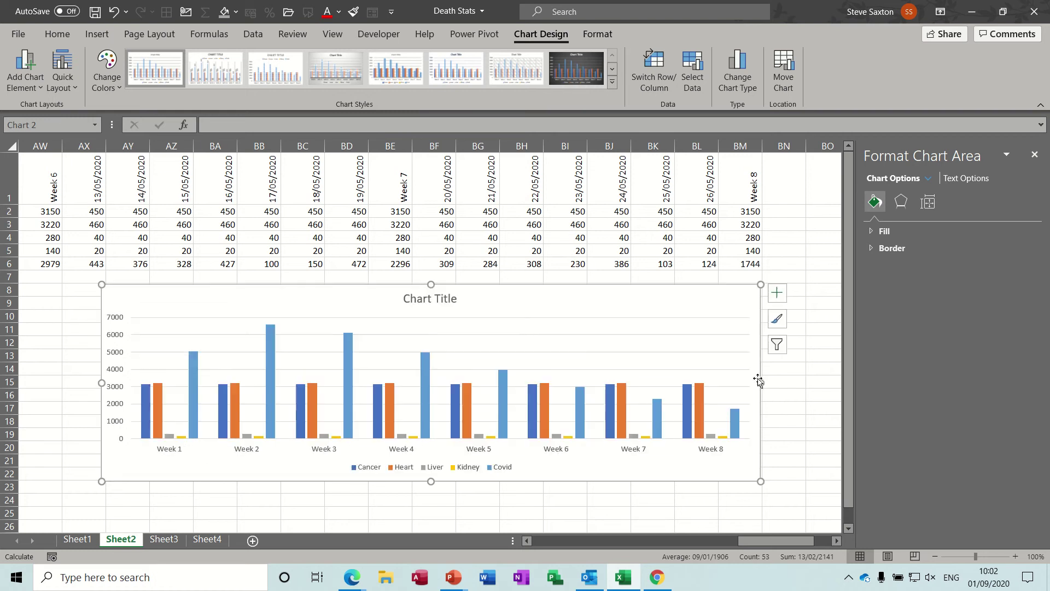
Step: Title the chart 'Weekly Deaths'
left_click(433, 299)
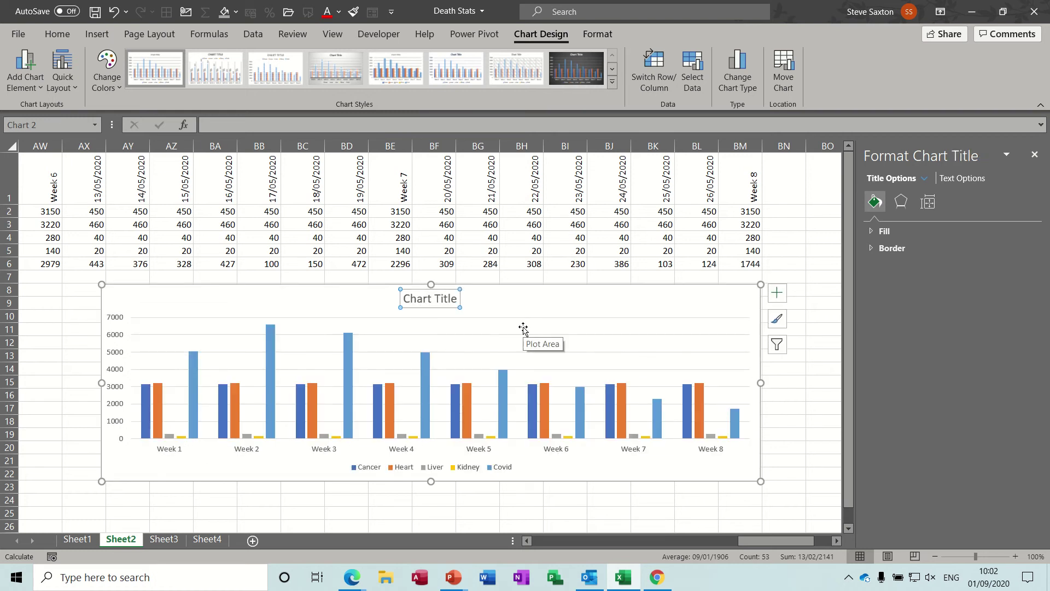
type("W")
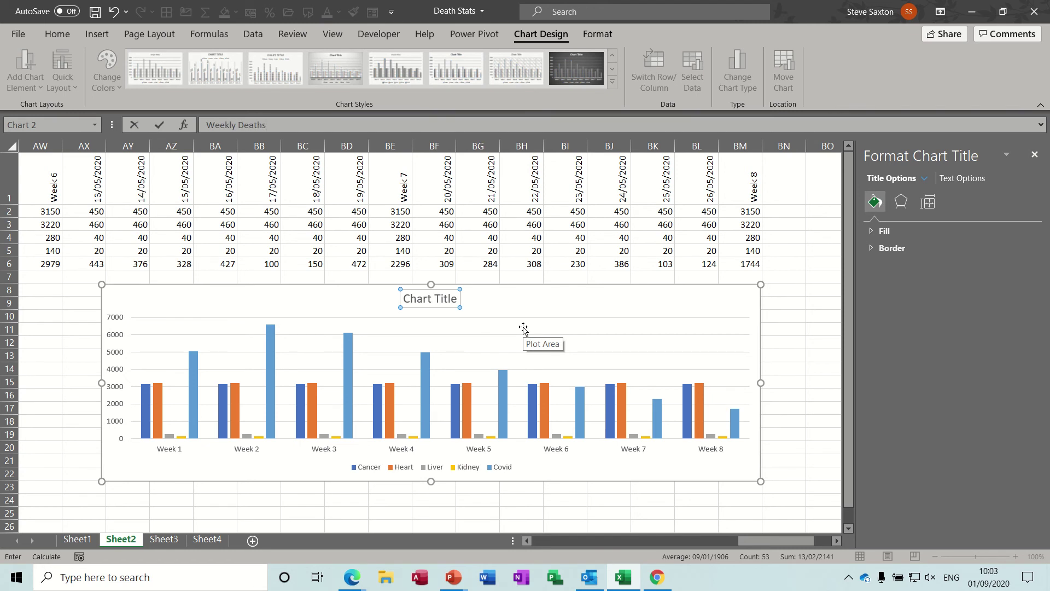
type("eekly Deaths")
key("Return")
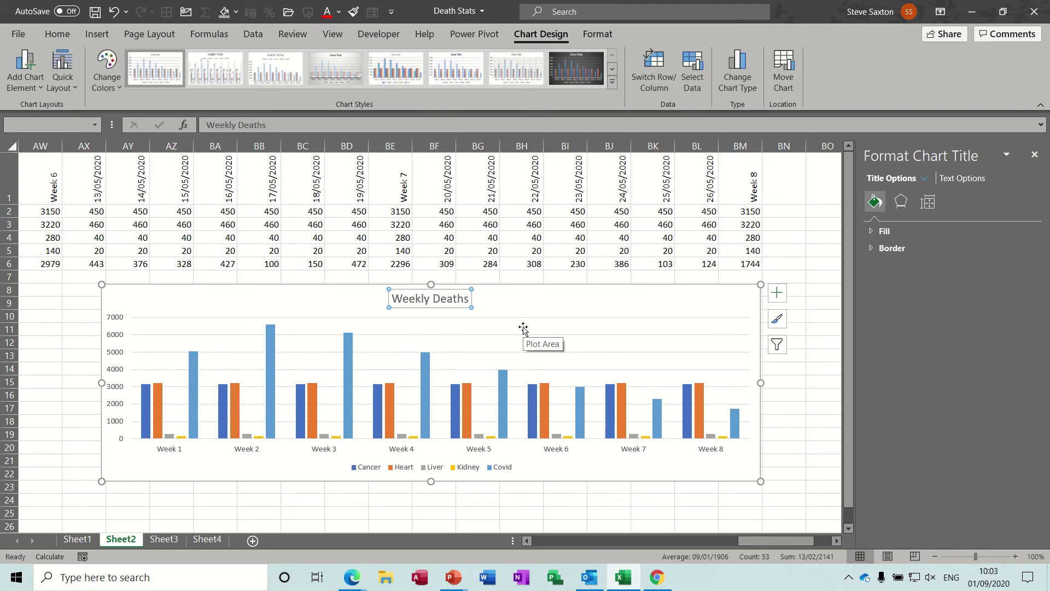
left_click(592, 296)
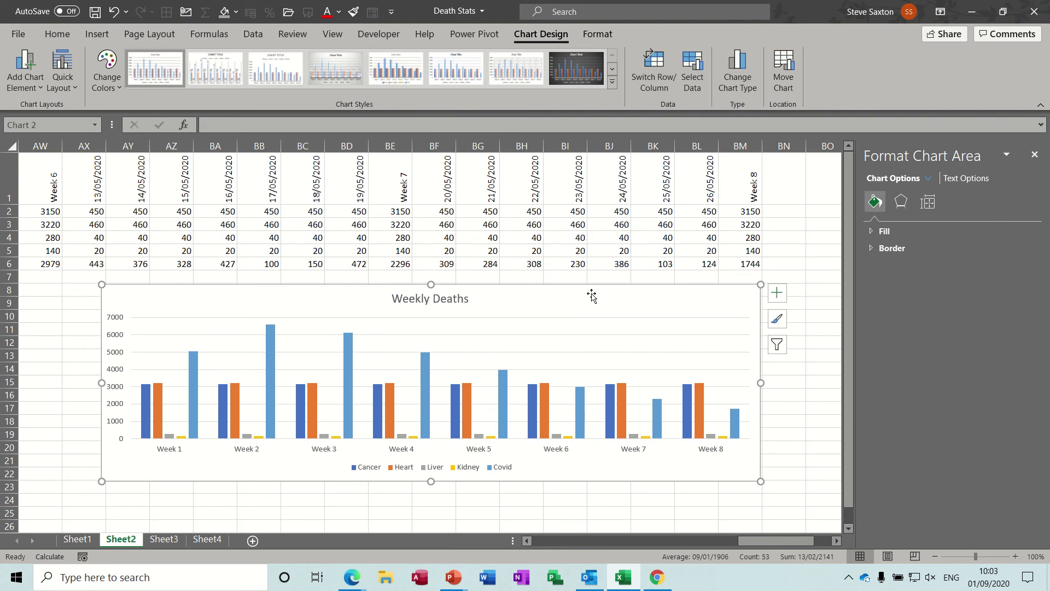
Step: Add slide 5 to the Covid deaths apr may deck and paste the Weekly Deaths chart onto it
mouse_move(454, 577)
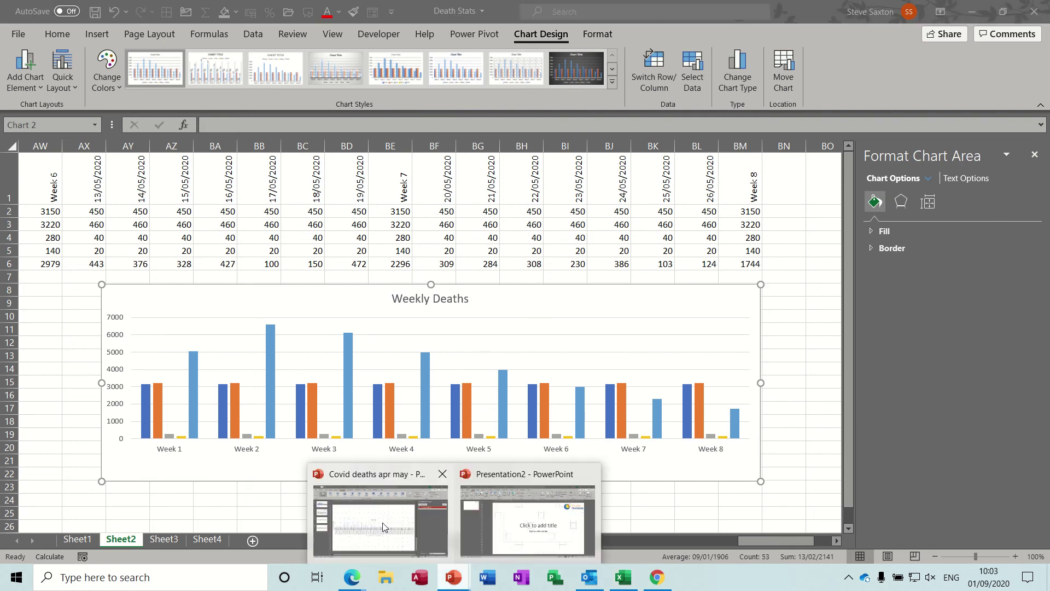
left_click(378, 516)
left_click(86, 353)
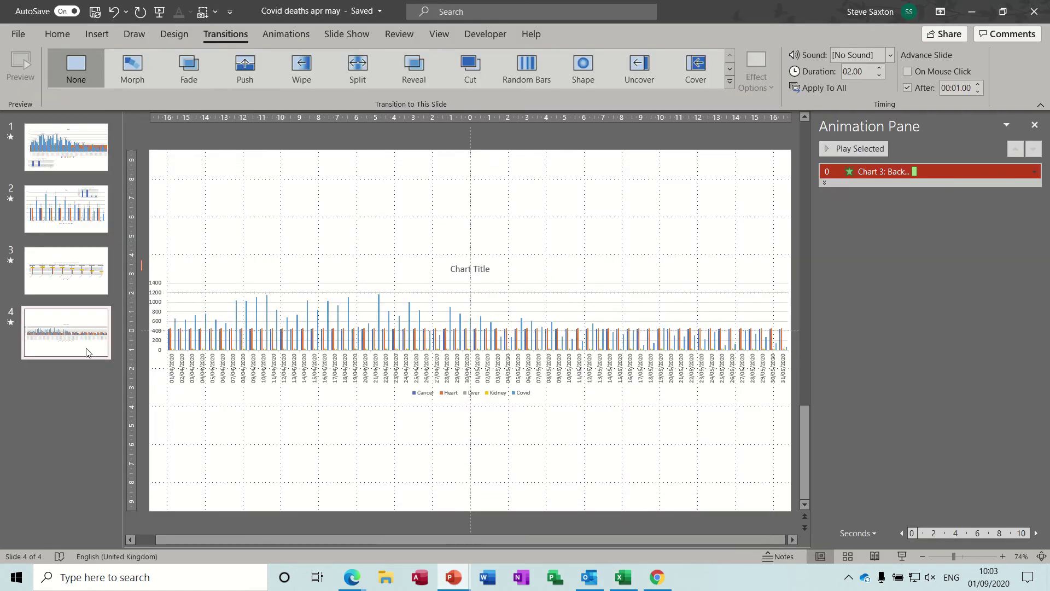
key("Return")
left_click(247, 304)
key("ctrl+v")
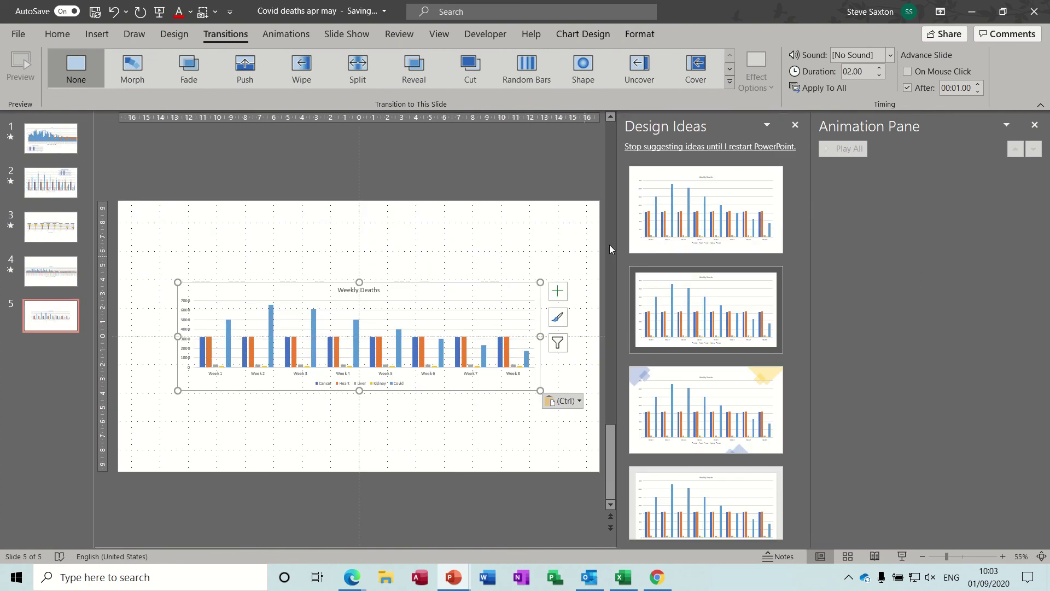
left_click(795, 127)
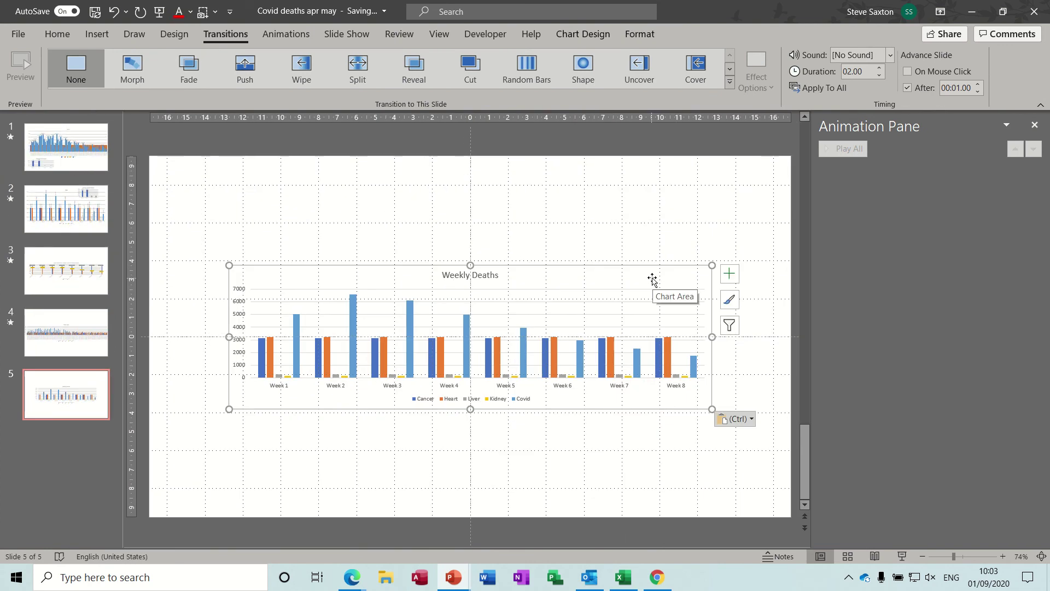
Step: Give the Weekly Deaths chart a Dissolve In entrance animation
left_click(285, 34)
left_click(700, 71)
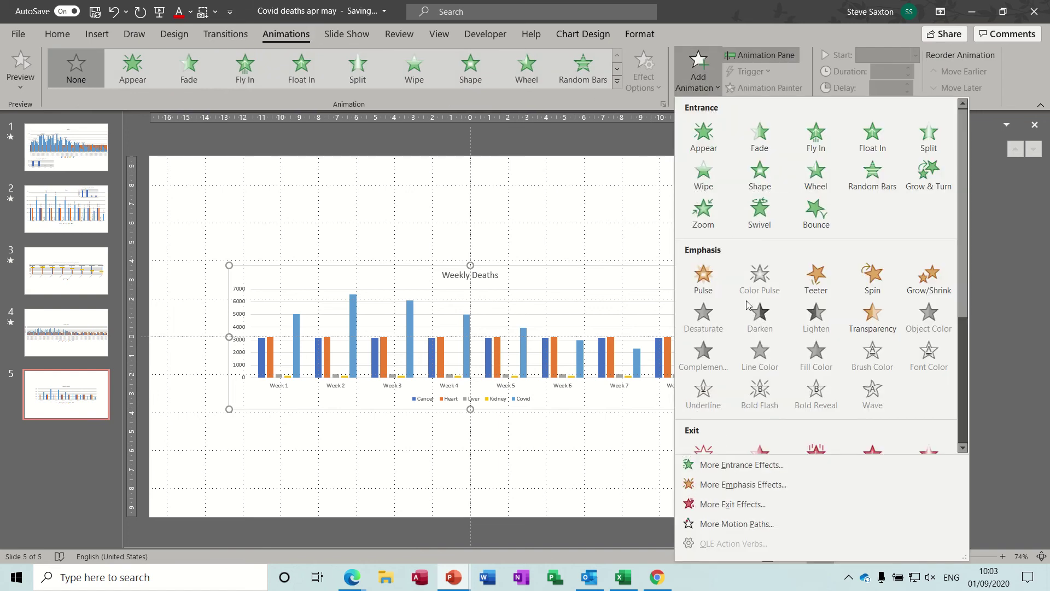
left_click(705, 467)
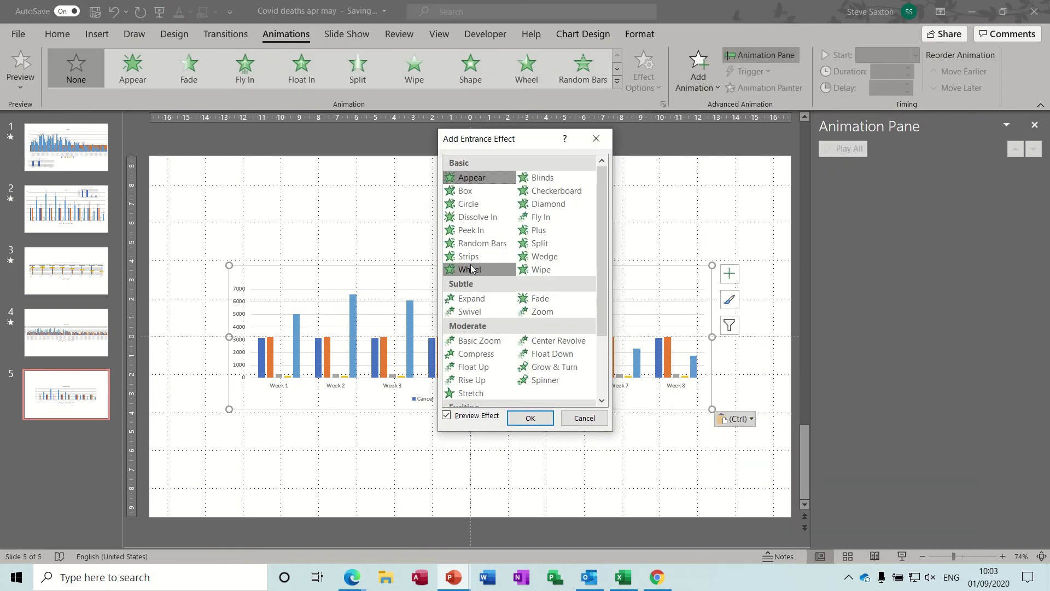
left_click(468, 219)
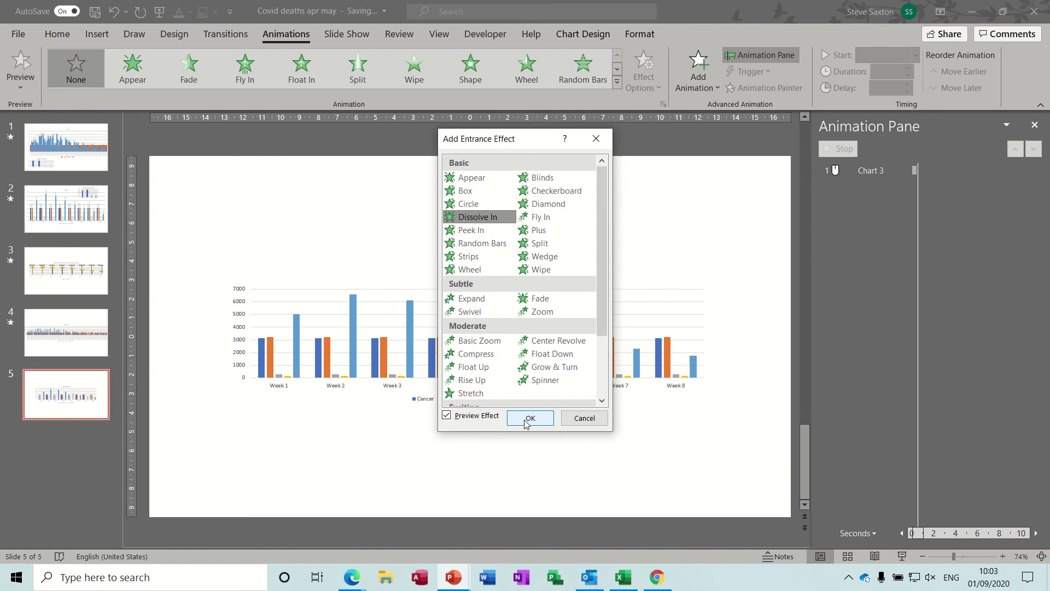
left_click(530, 417)
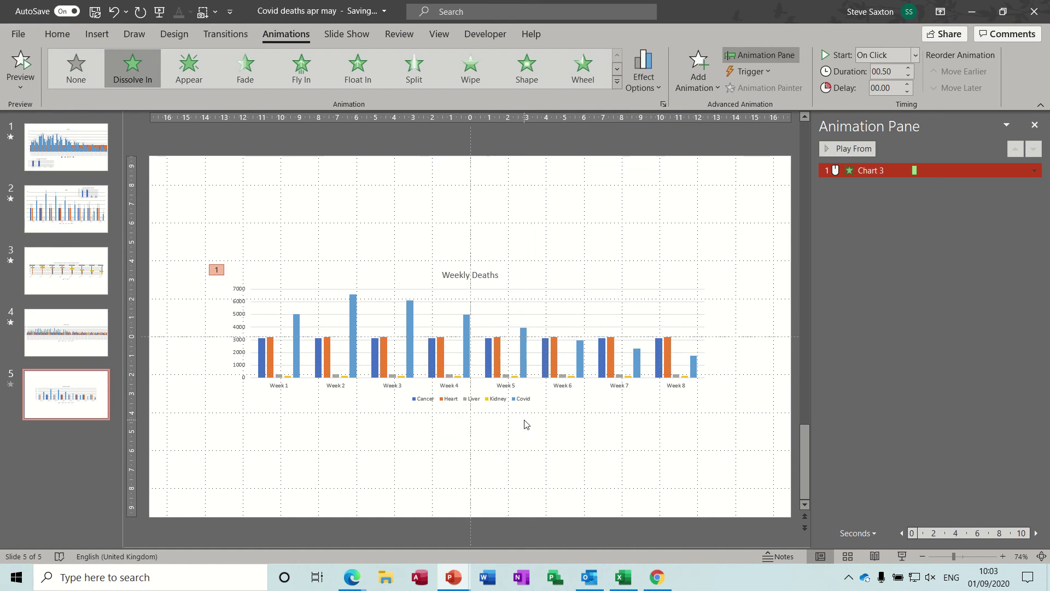
Step: Animate the chart By Element in Category, starting After Previous
left_click(1035, 171)
left_click(964, 234)
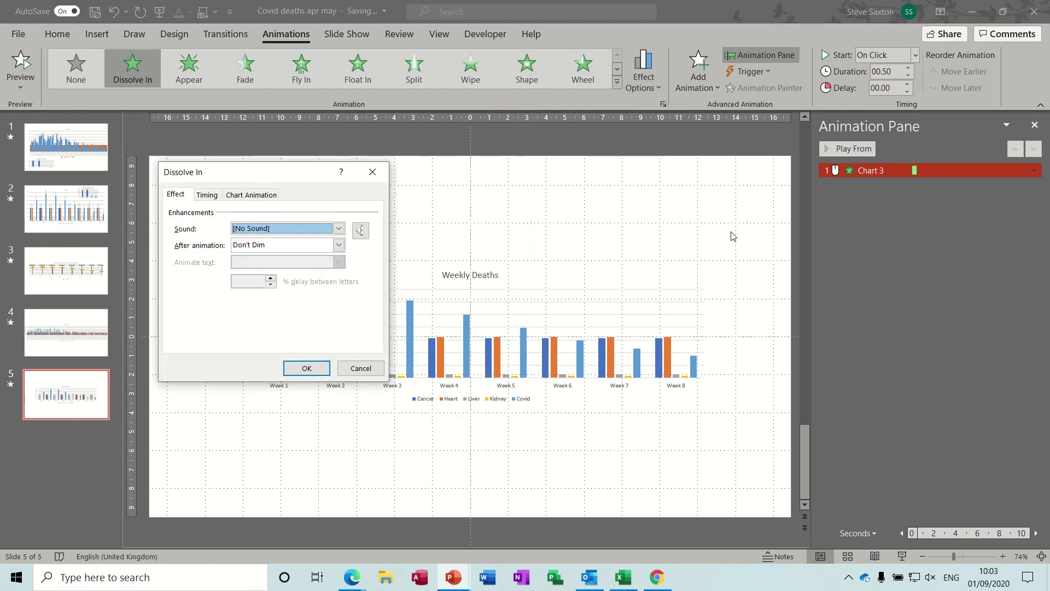
left_click(251, 194)
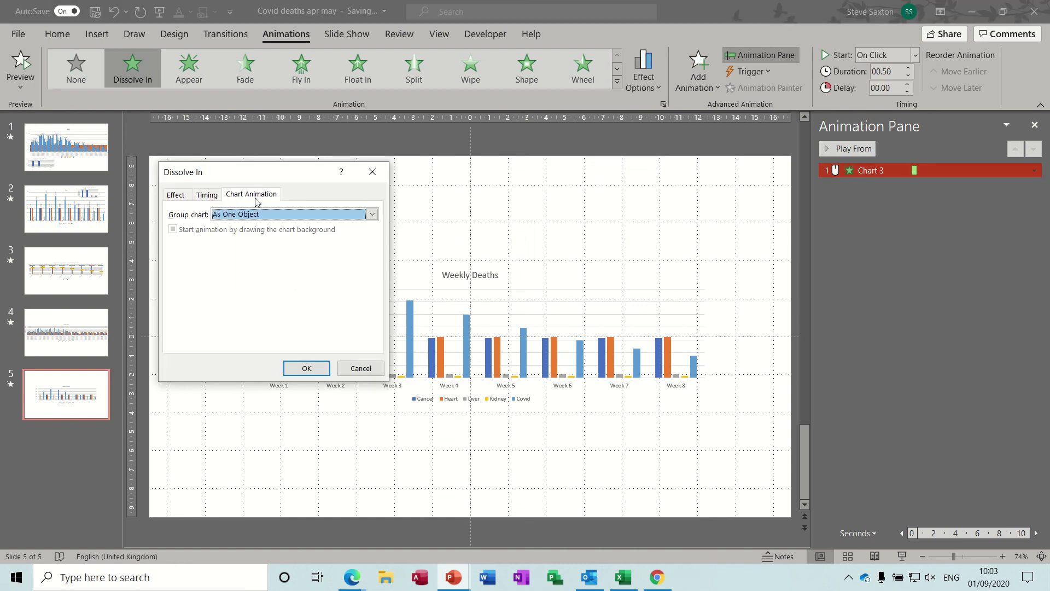
left_click(371, 214)
left_click(306, 264)
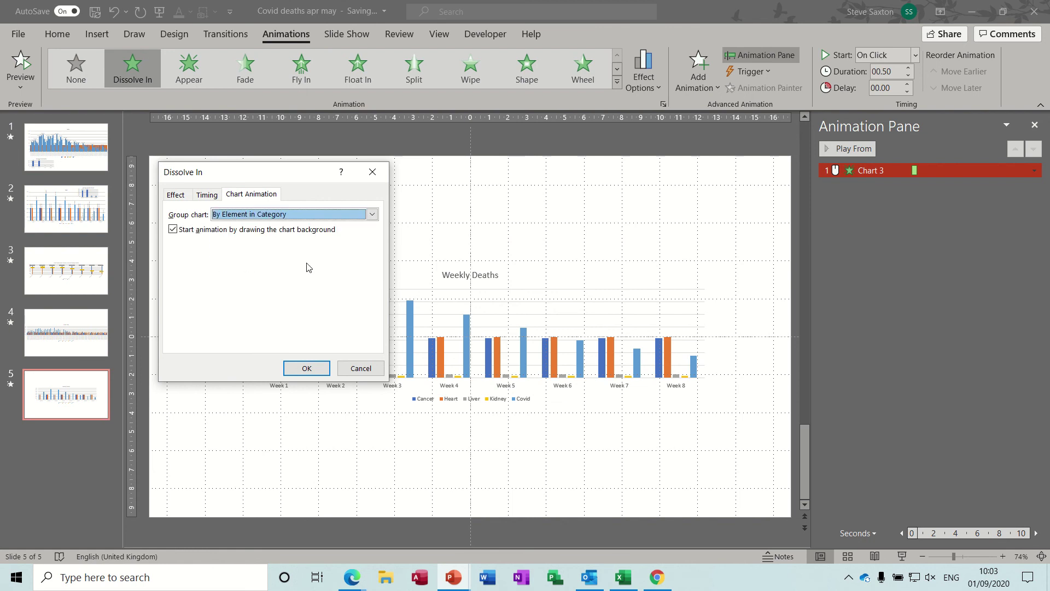
left_click(306, 368)
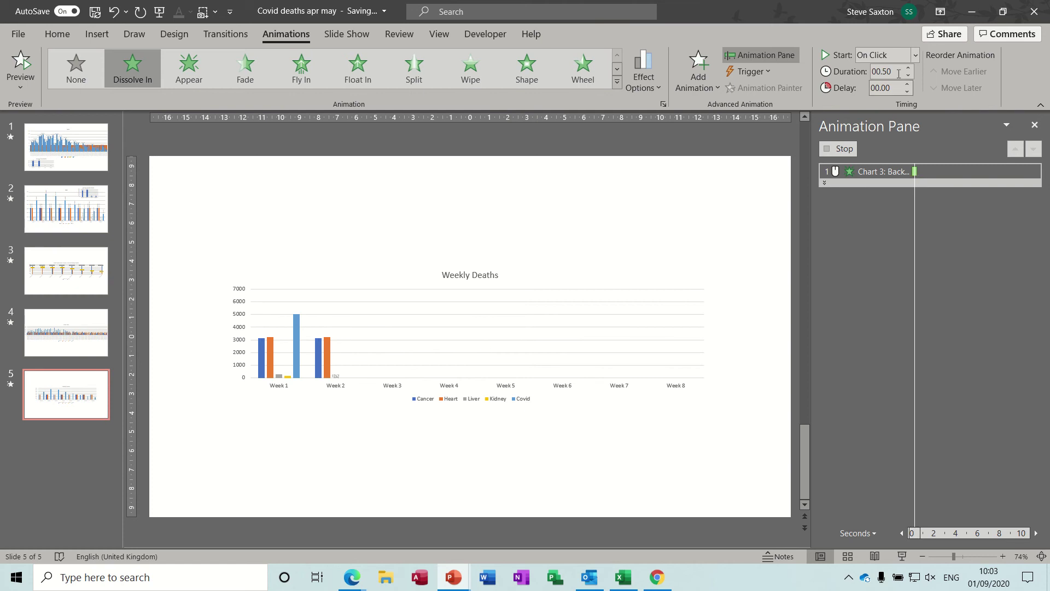
left_click(915, 55)
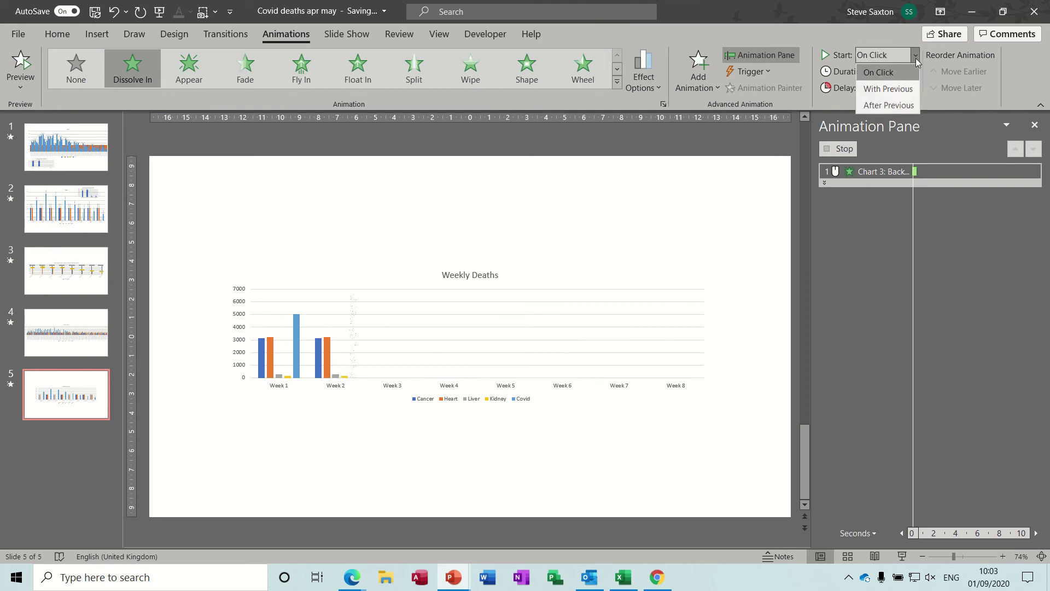
left_click(888, 105)
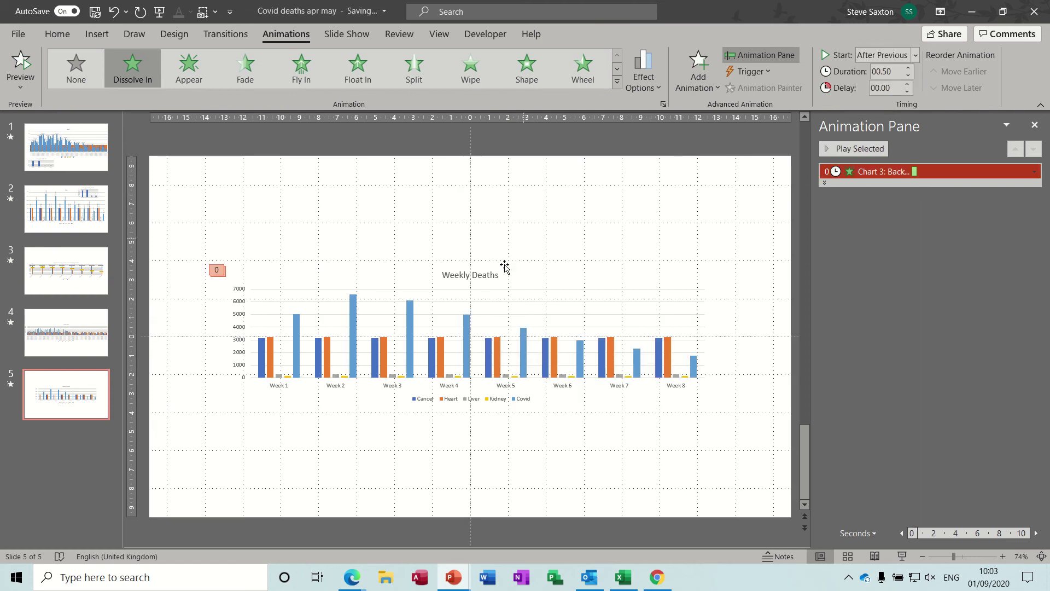
Step: Add a blank slide 6 after slide 5, then open Sheet3 of the Death Stats workbook
left_click(83, 412)
key("Return")
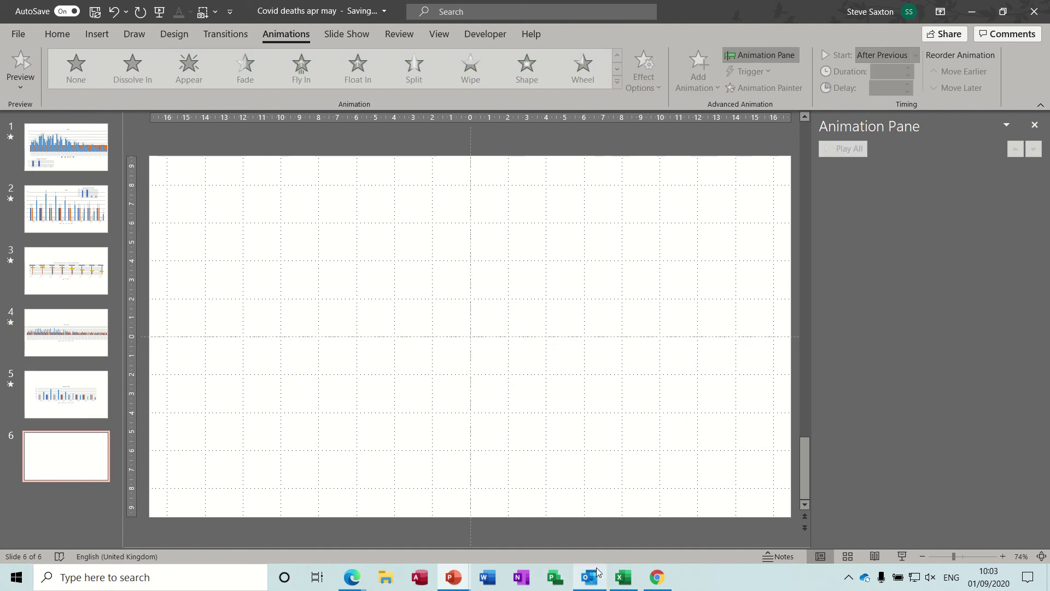
left_click(623, 577)
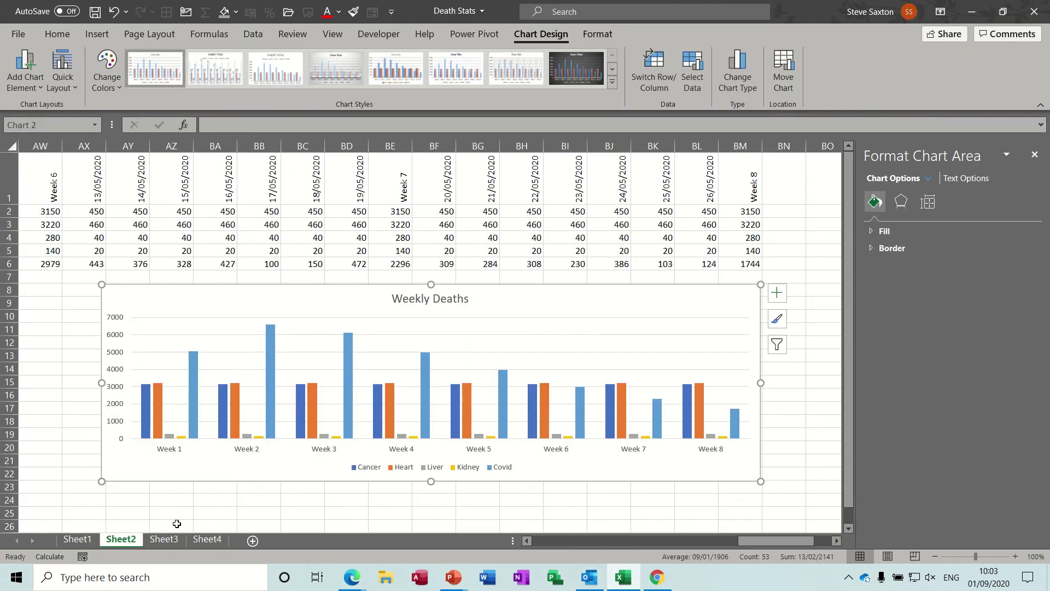
left_click(164, 538)
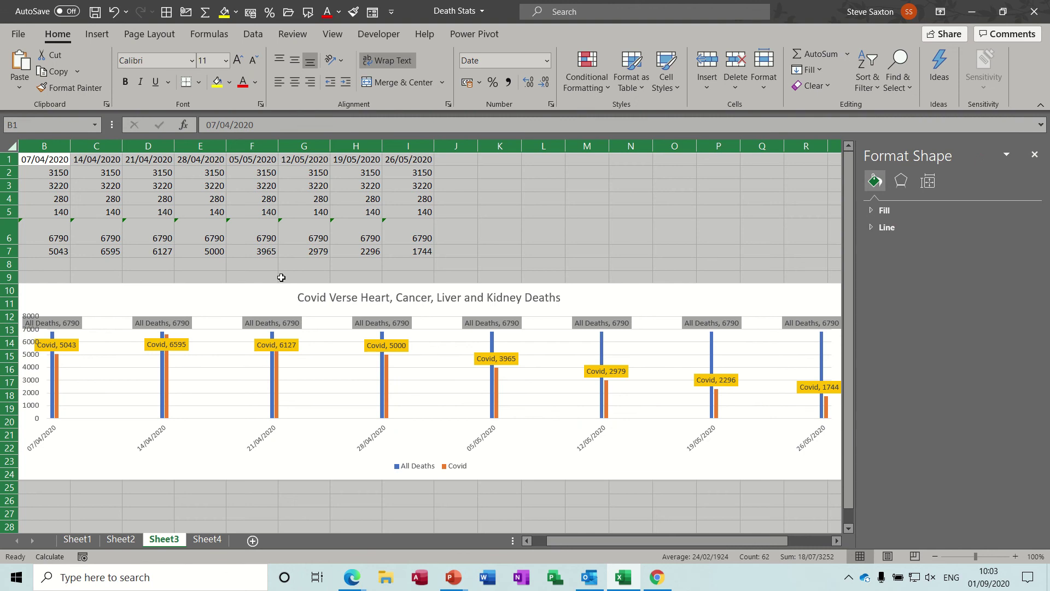
Step: Delete the Covid Verse Heart, Cancer, Liver and Kidney Deaths chart and scroll back to column A
left_click(268, 267)
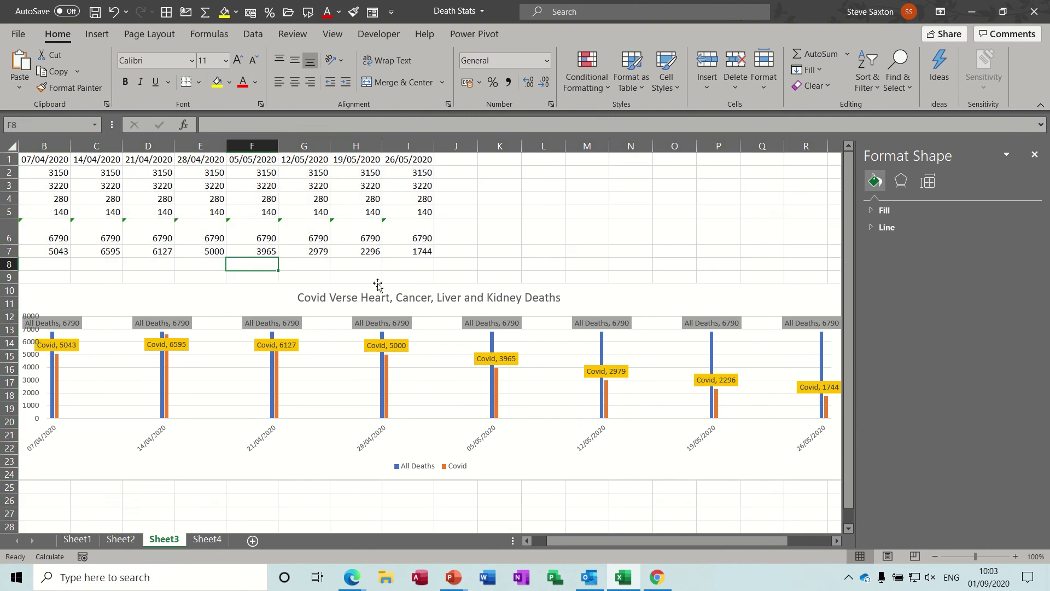
left_click(433, 290)
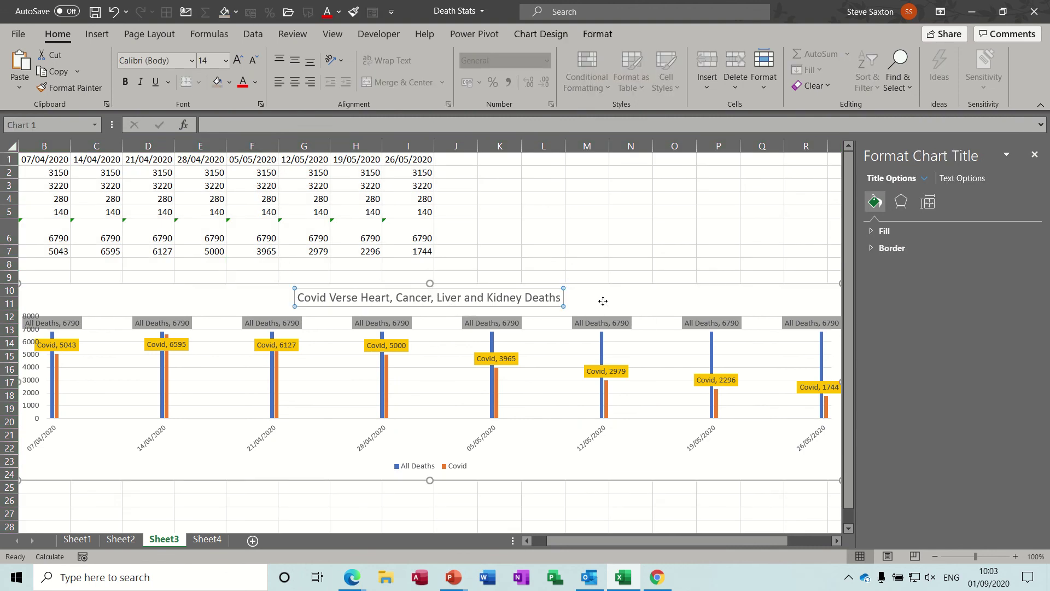
left_click(602, 302)
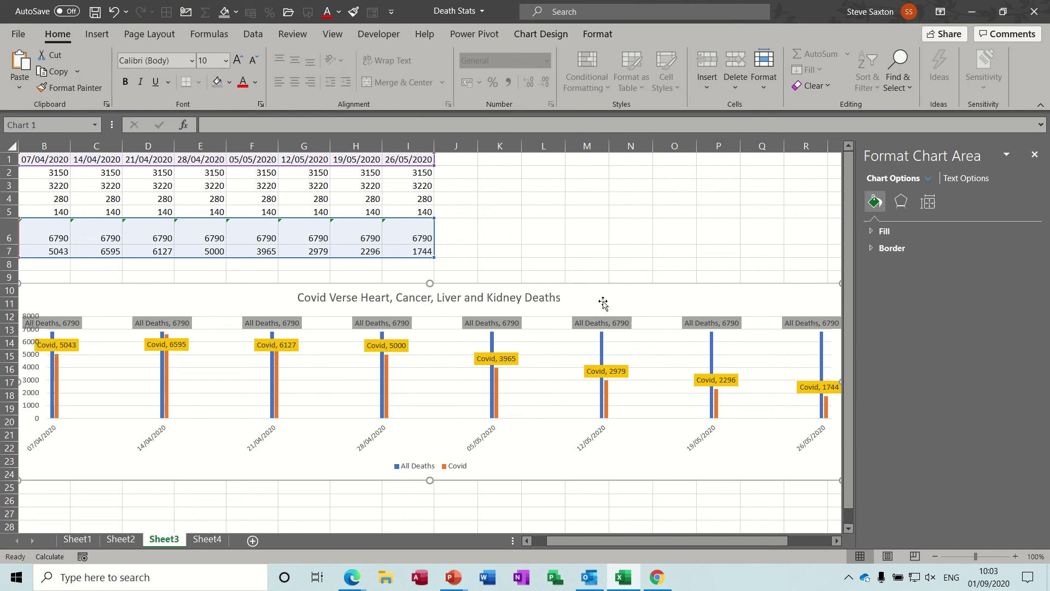
key("Delete")
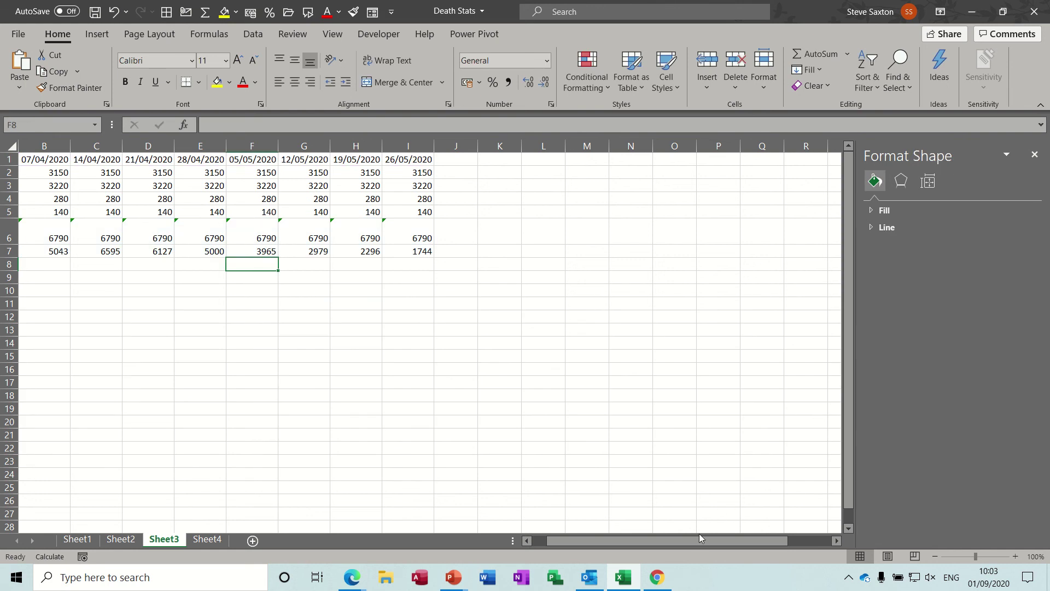
left_click_drag(695, 539, 609, 538)
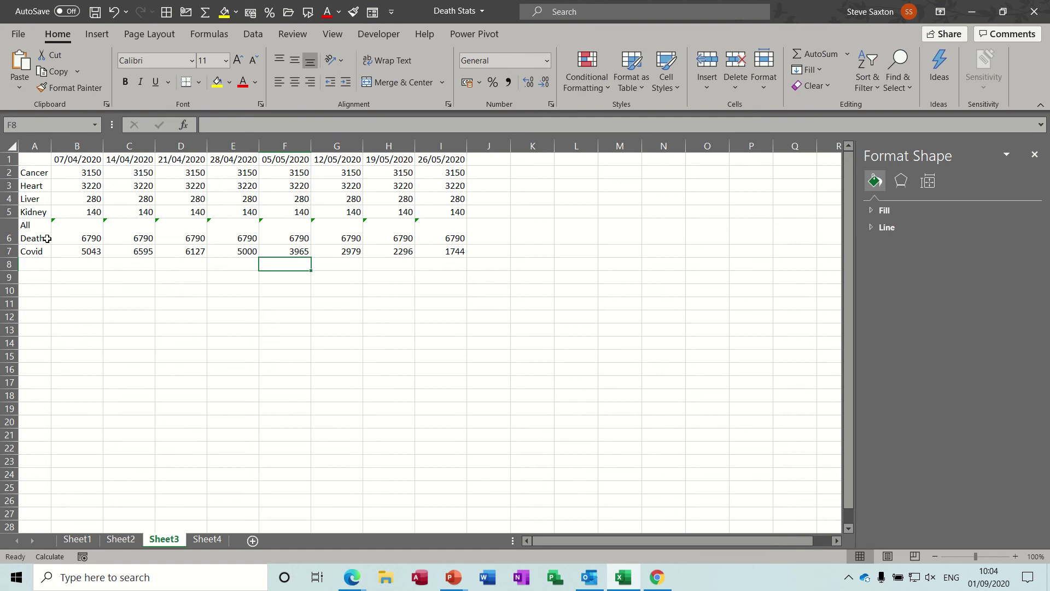
Step: Check the All Deaths total formula, its summed values and the first Covid figure
left_click(79, 232)
left_click_drag(84, 176, 80, 209)
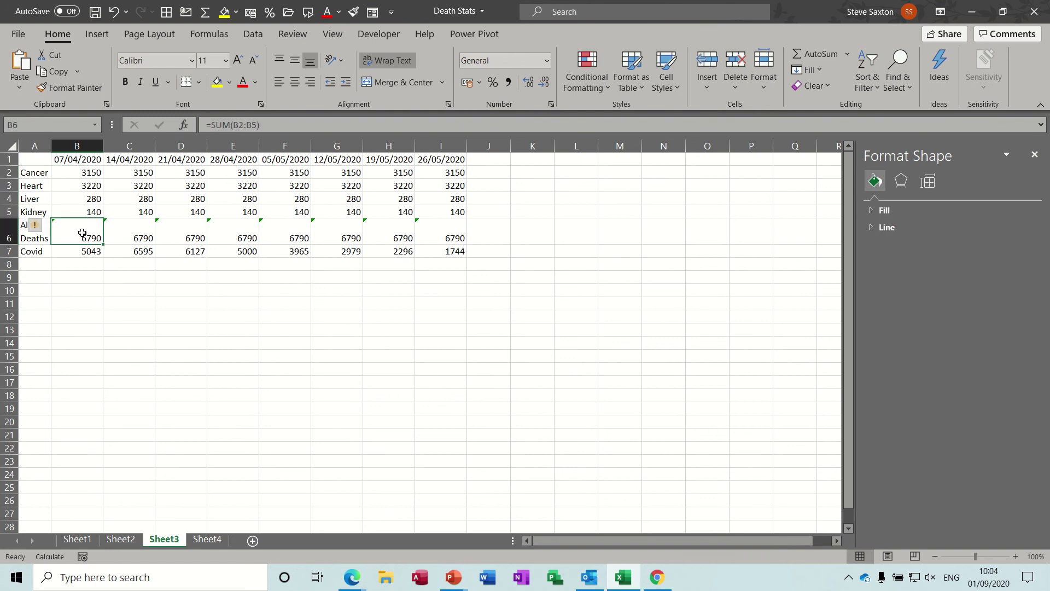
left_click(89, 252)
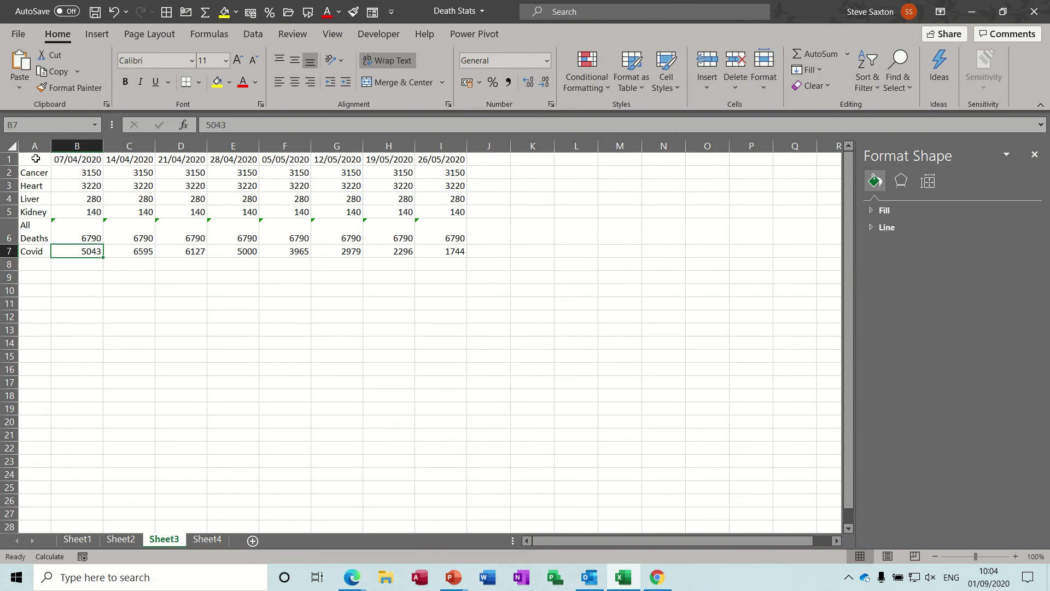
Step: Select the date headings B1:I1 together with the All Deaths and Covid rows A6:I7
left_click_drag(35, 159, 270, 158)
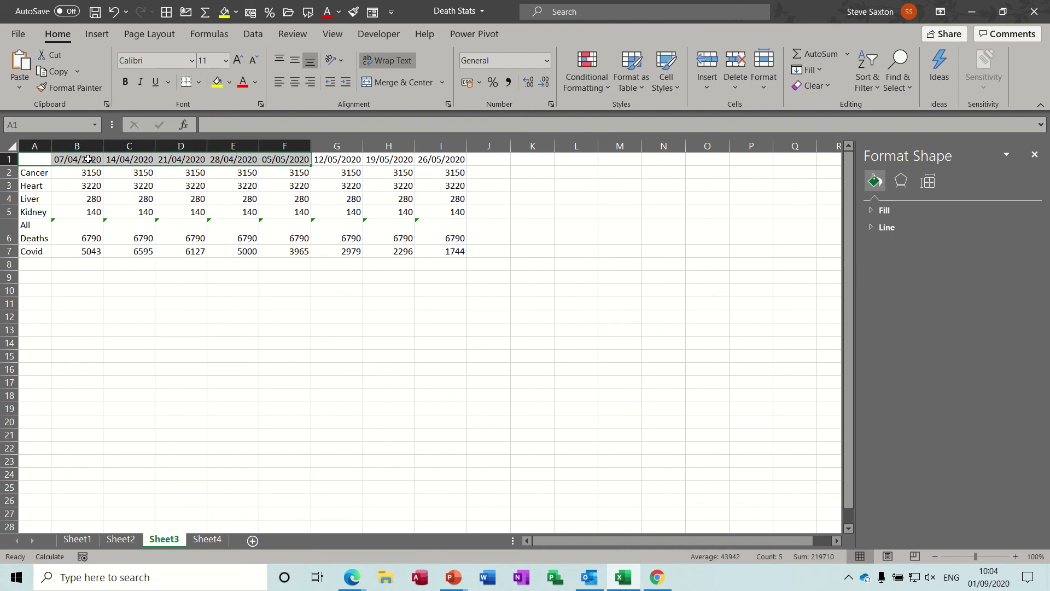
left_click_drag(33, 170, 33, 190)
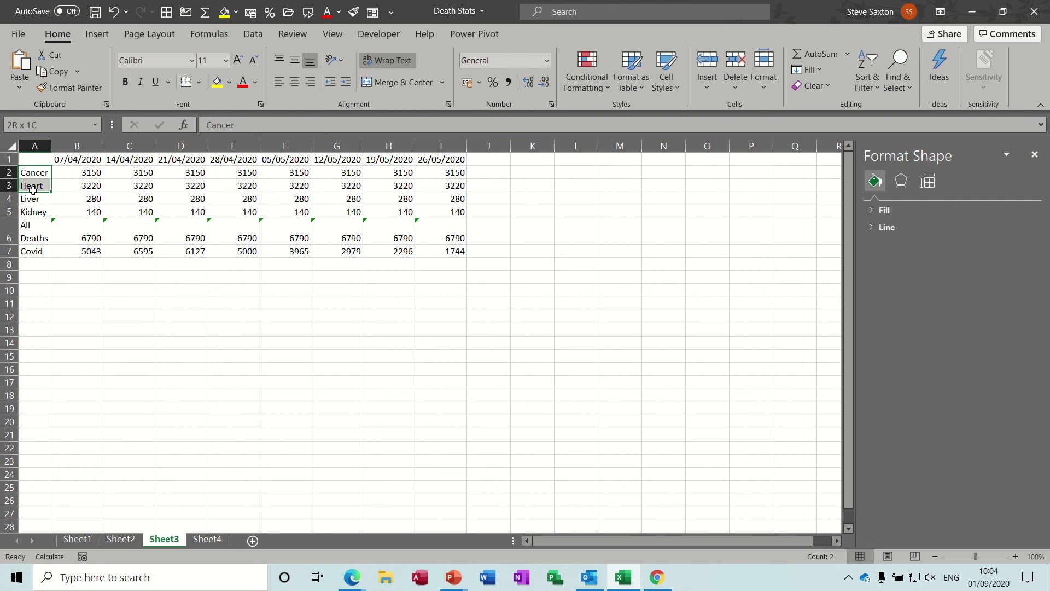
left_click_drag(34, 231, 34, 251)
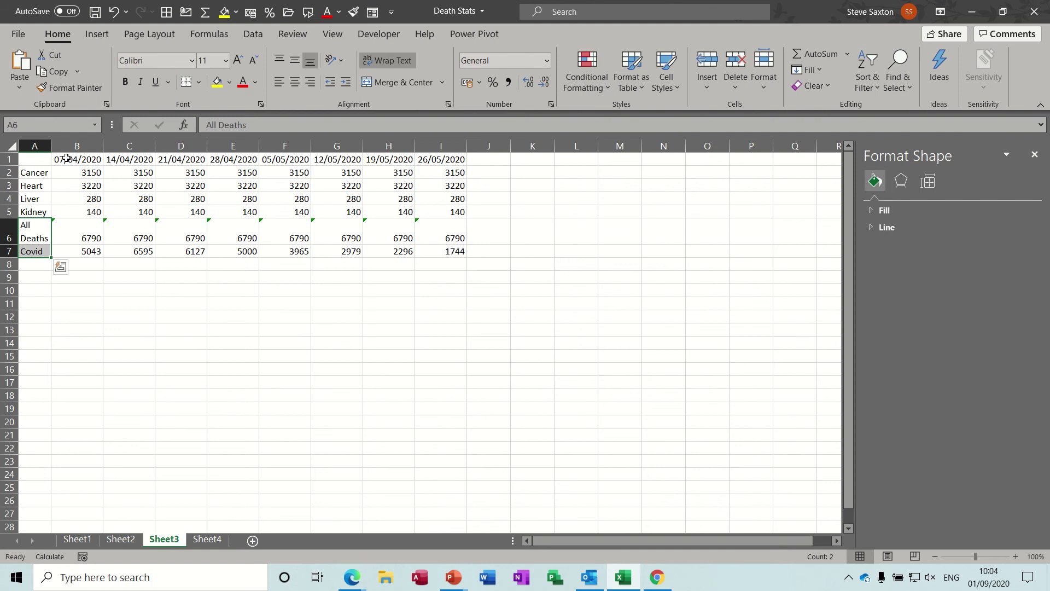
left_click_drag(66, 158, 438, 158)
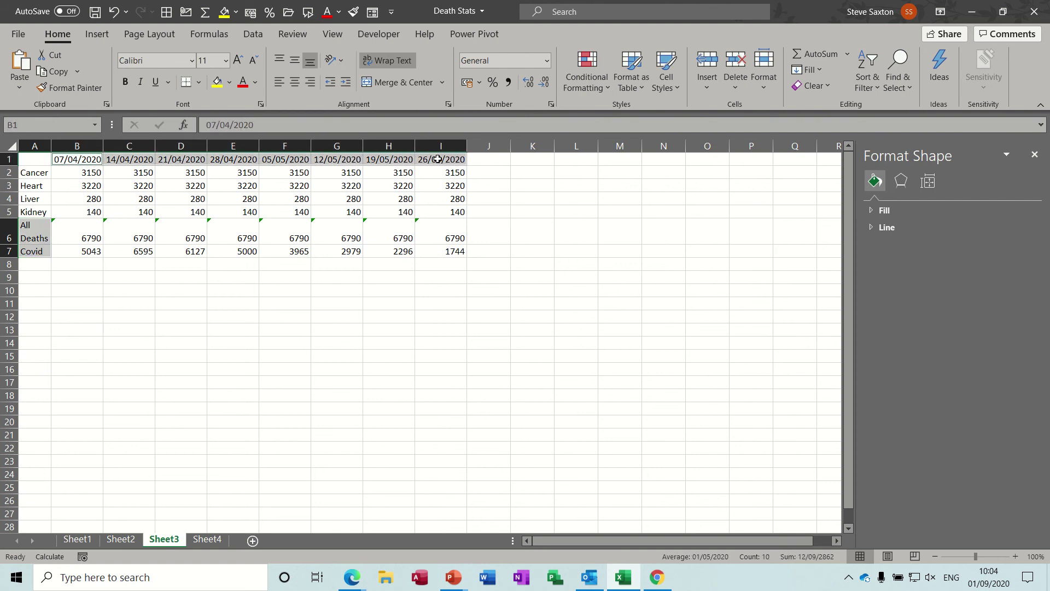
left_click_drag(91, 237, 454, 250)
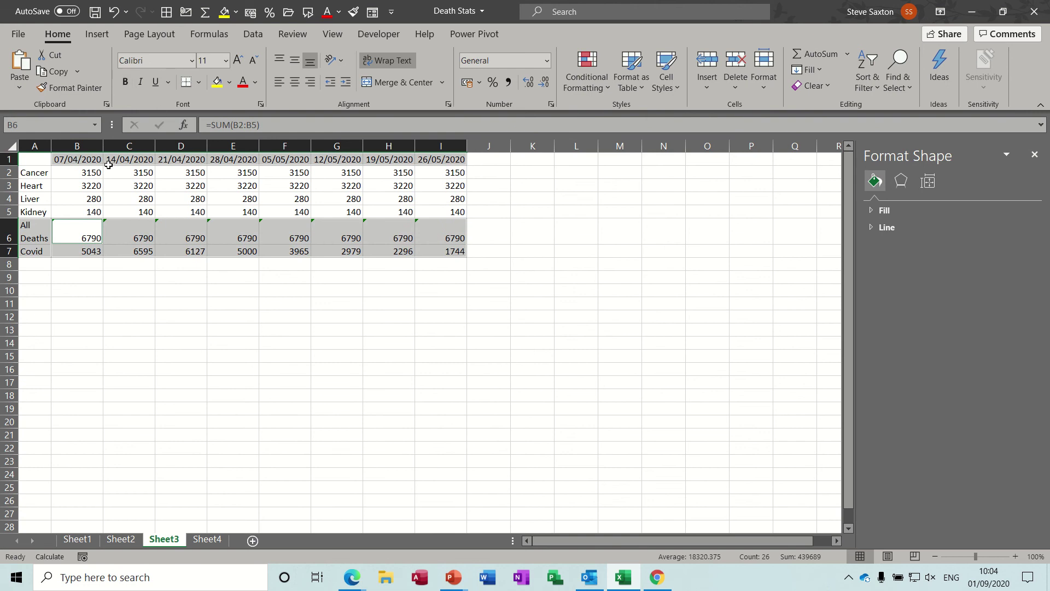
Step: Insert a clustered column chart of the All Deaths and Covid rows
left_click(99, 35)
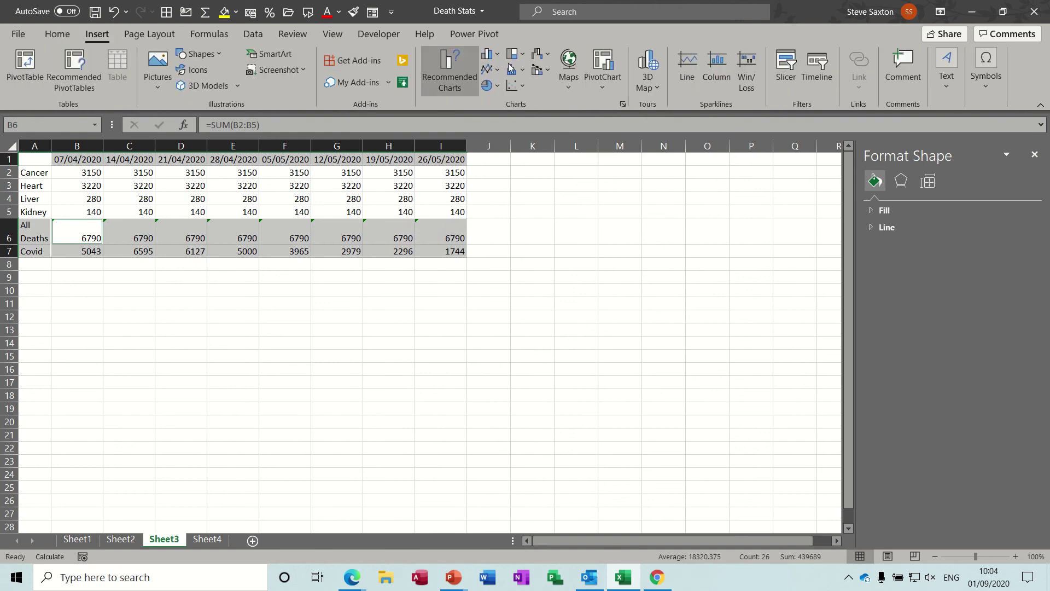
left_click(489, 55)
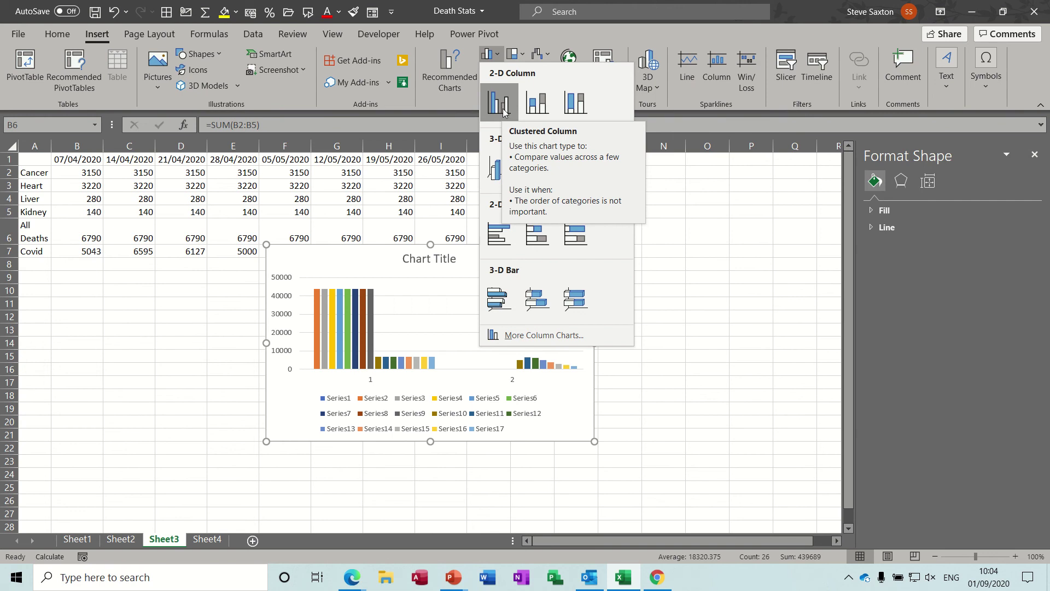
left_click(757, 403)
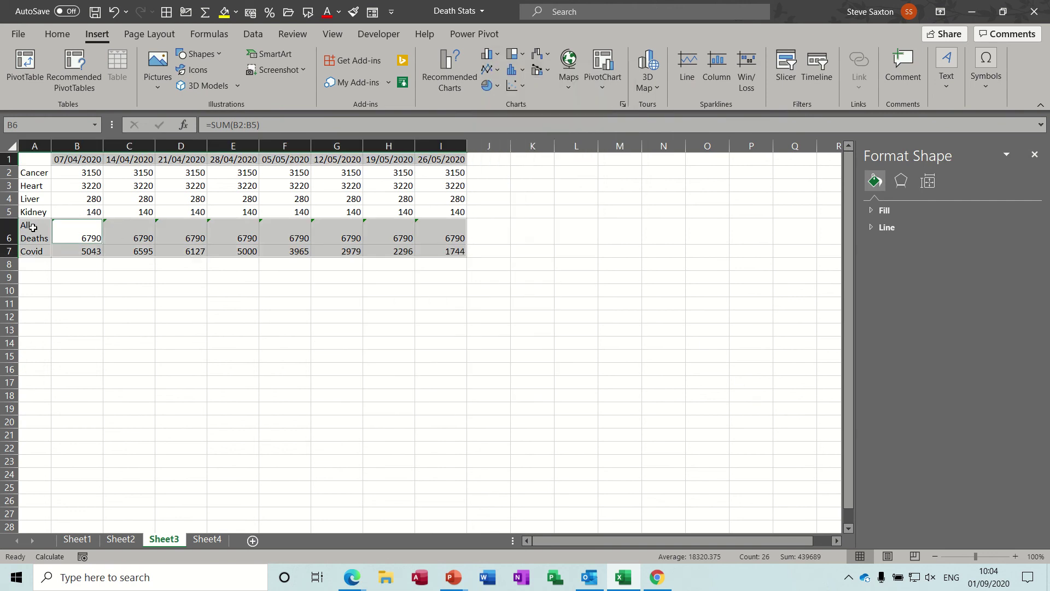
left_click_drag(32, 227, 460, 249)
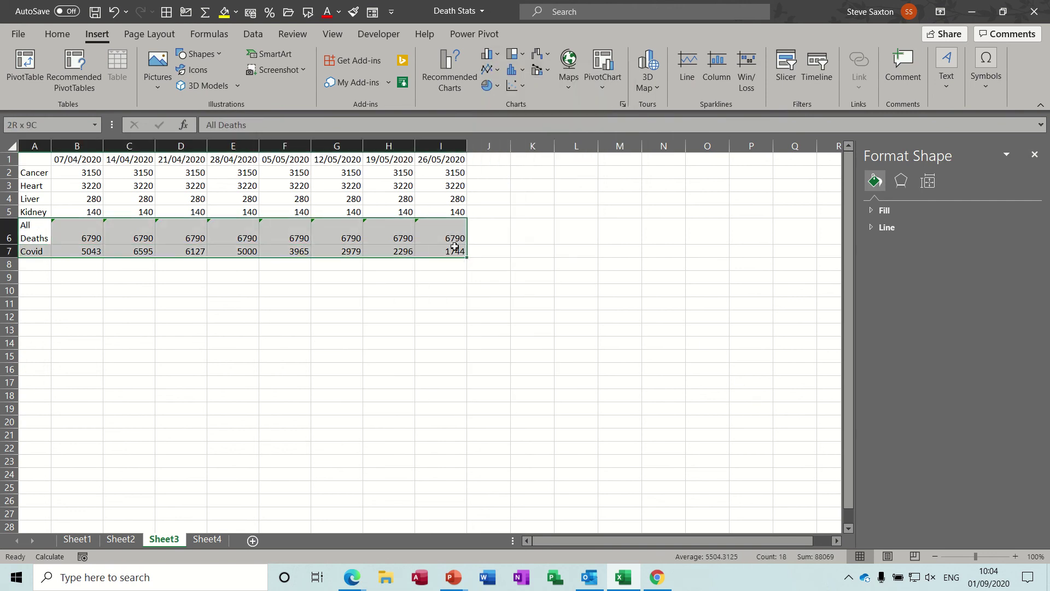
left_click(486, 54)
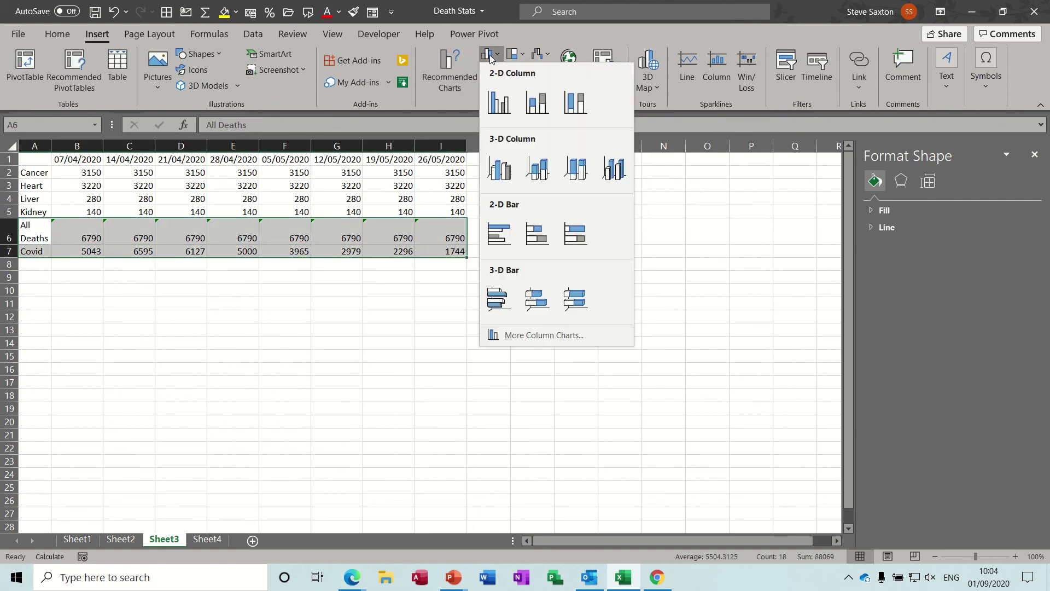
left_click(500, 109)
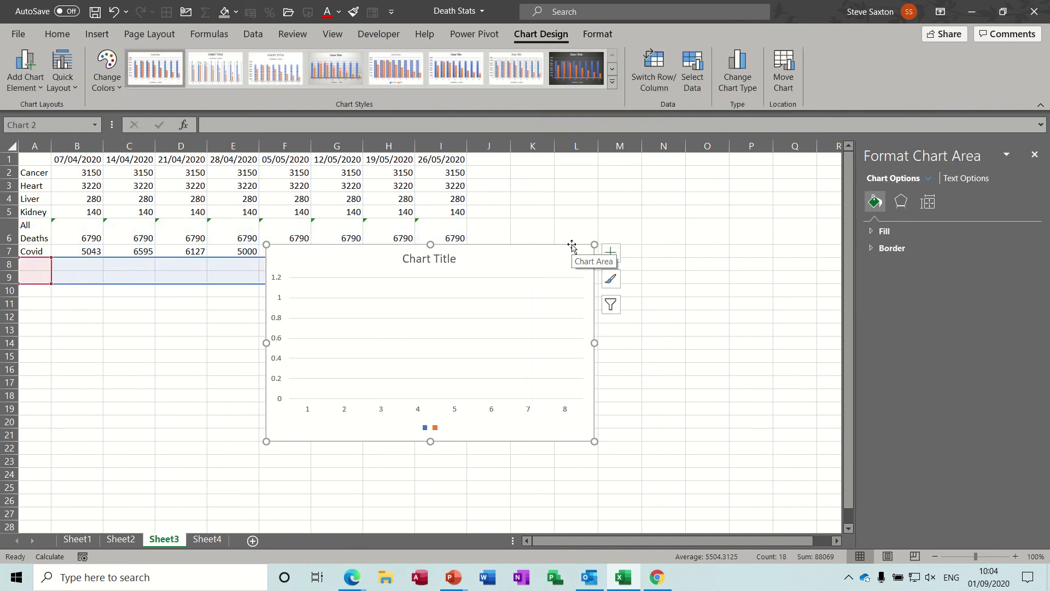
Step: Undo the data slip, then move the chart below the table and widen it to column N
key("ctrl+z")
left_click_drag(572, 246, 338, 275)
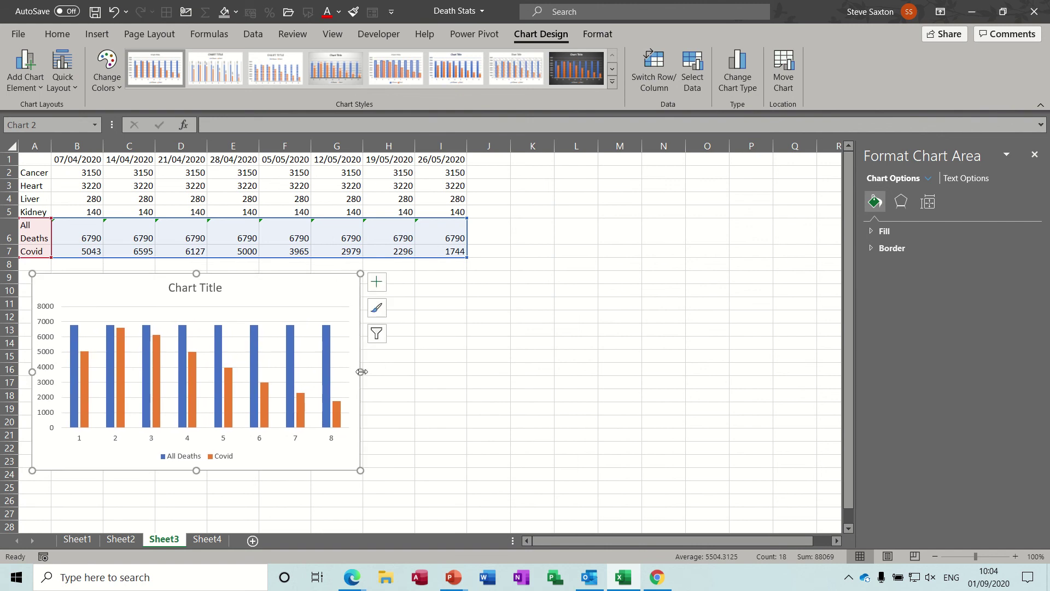
left_click_drag(361, 371, 660, 373)
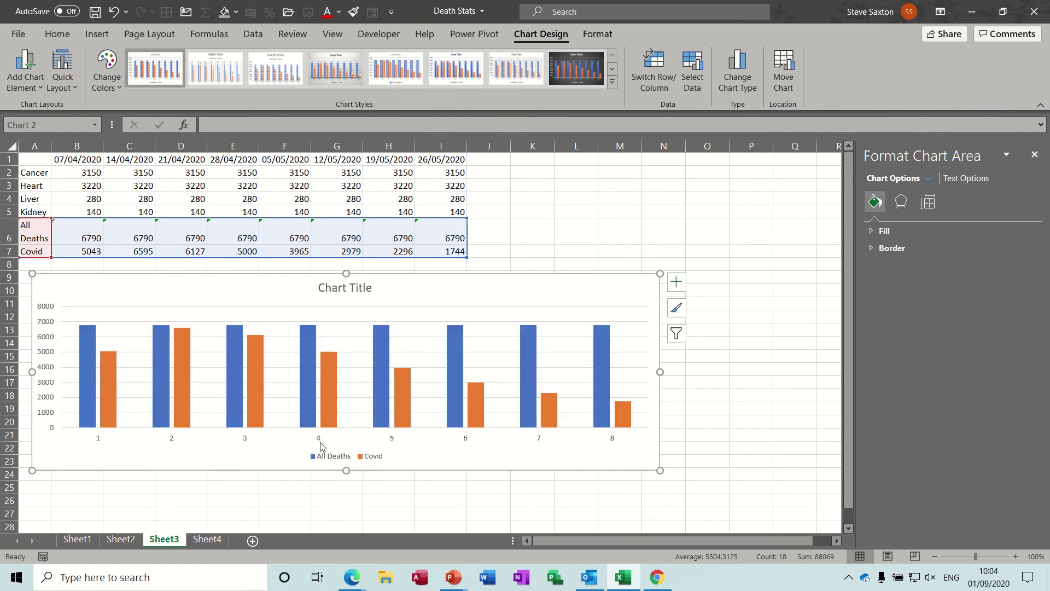
Step: Use the row 1 dates as the chart's horizontal axis labels
left_click(318, 438)
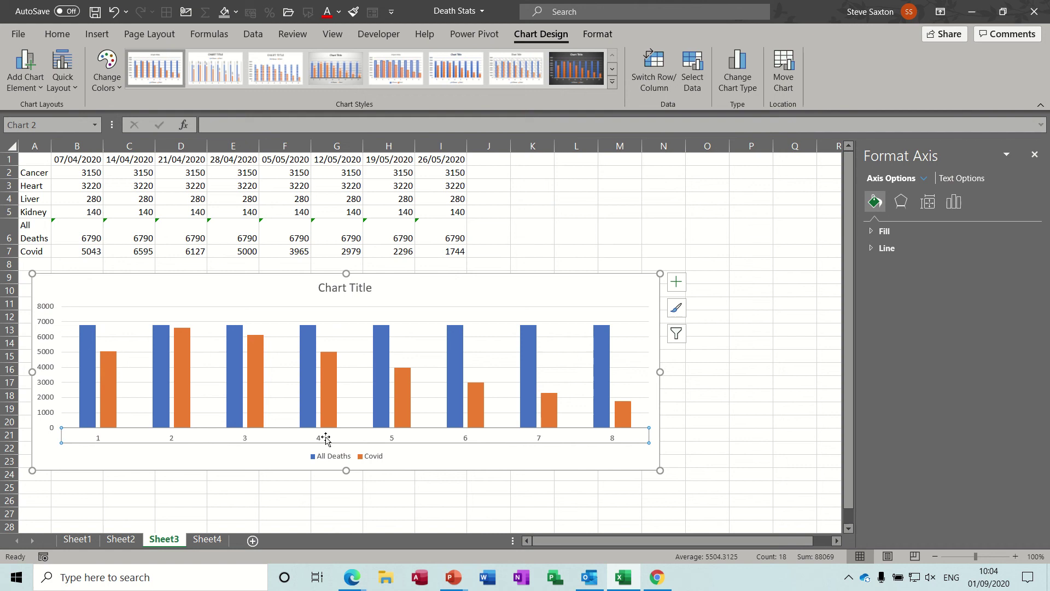
left_click(696, 71)
left_click(509, 348)
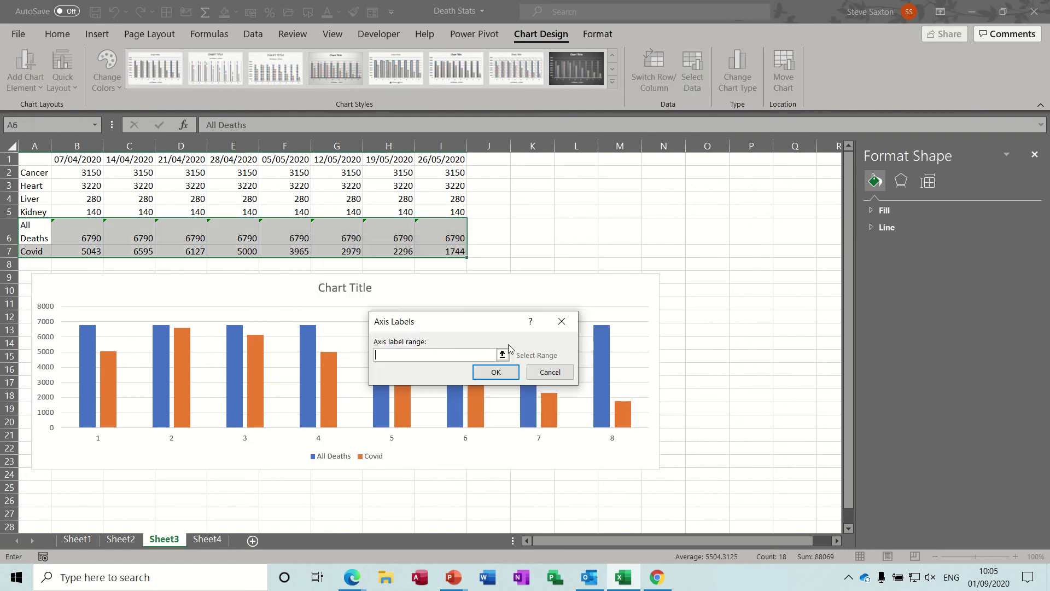
left_click_drag(90, 161, 435, 162)
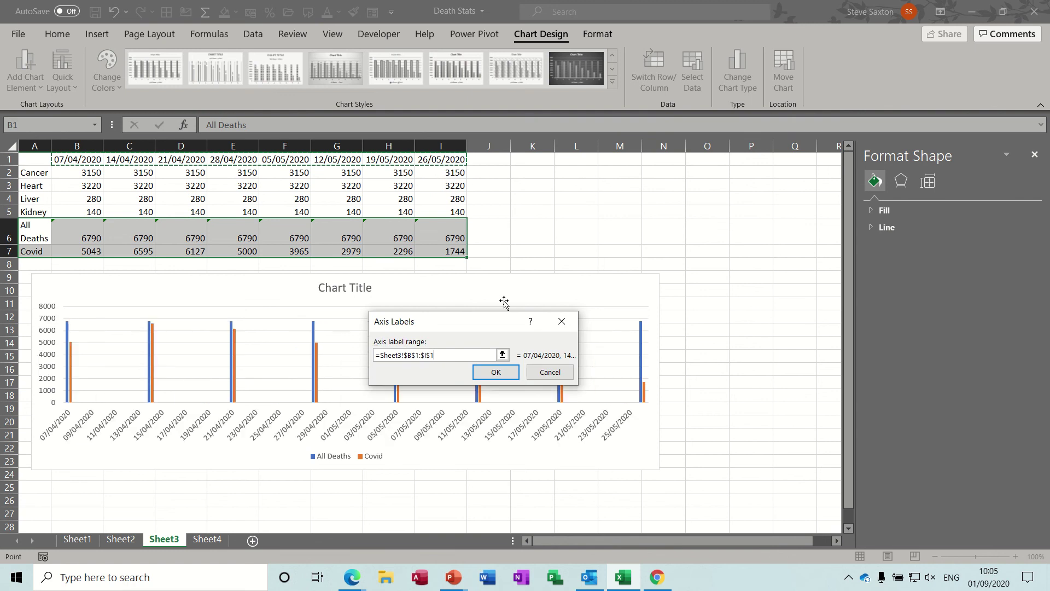
left_click(496, 373)
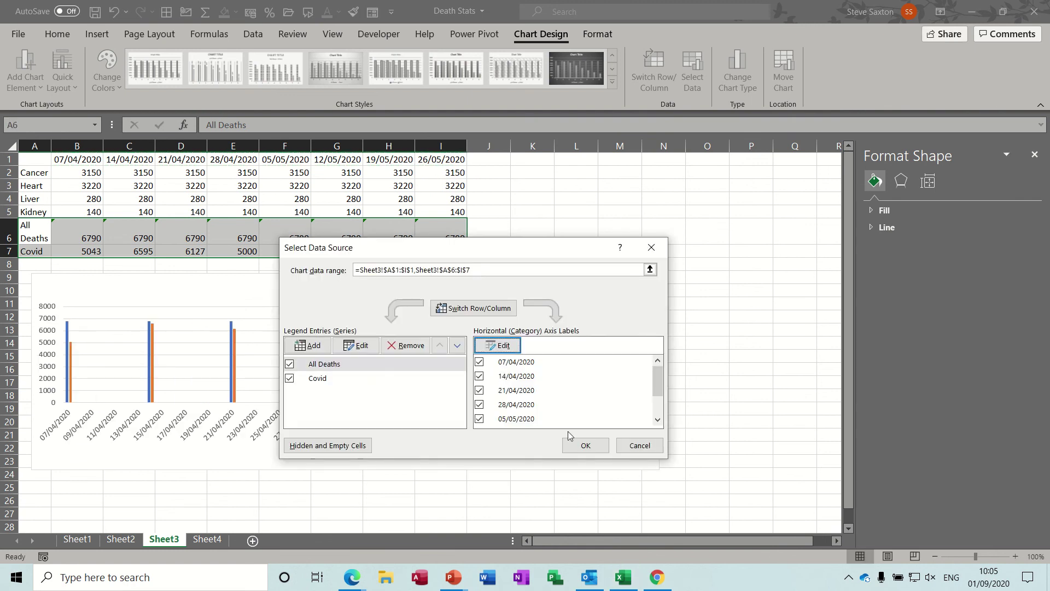
left_click(586, 446)
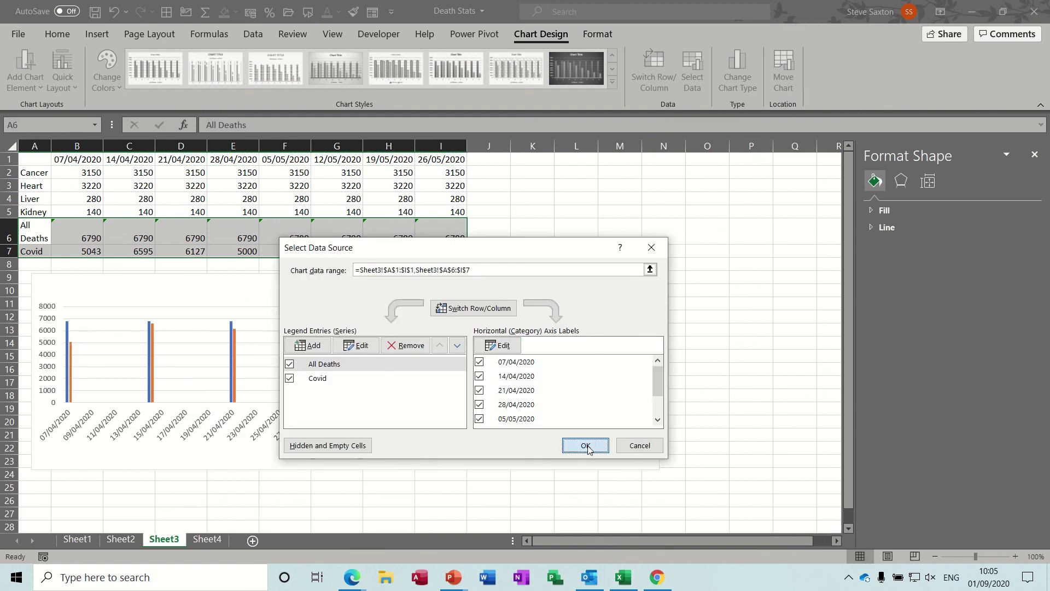
left_click(380, 443)
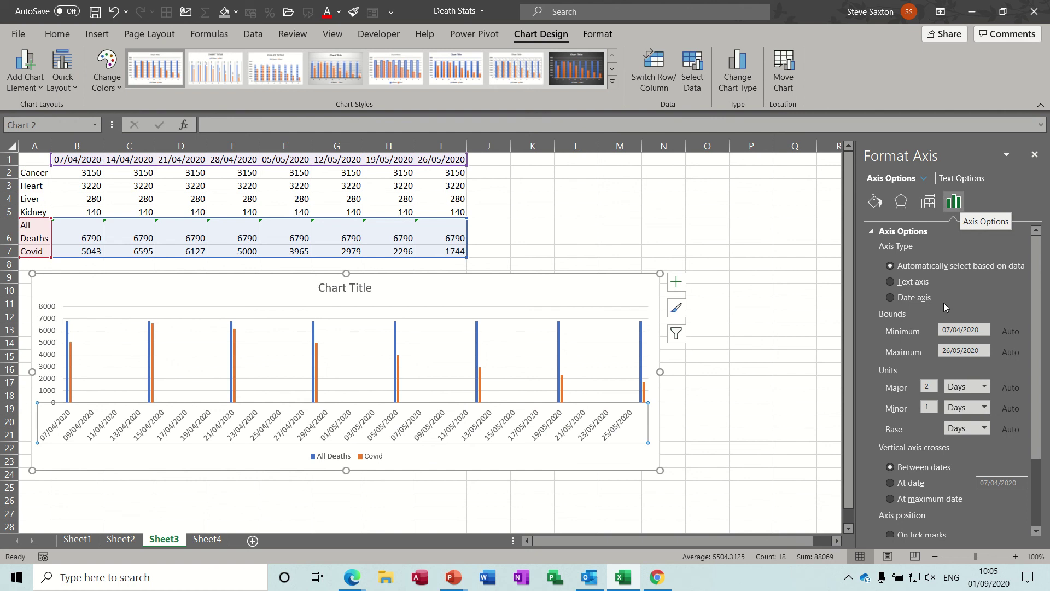
Step: Set the date axis major unit to 7 days for weekly labels and delete the chart title
left_click(575, 351)
left_click(533, 436)
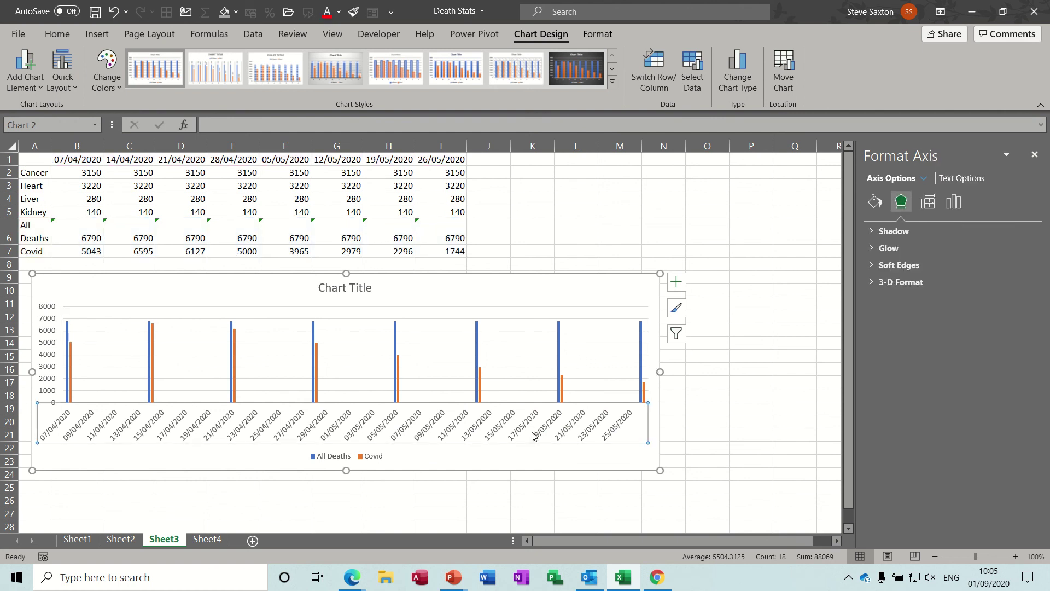
left_click(929, 203)
left_click(954, 202)
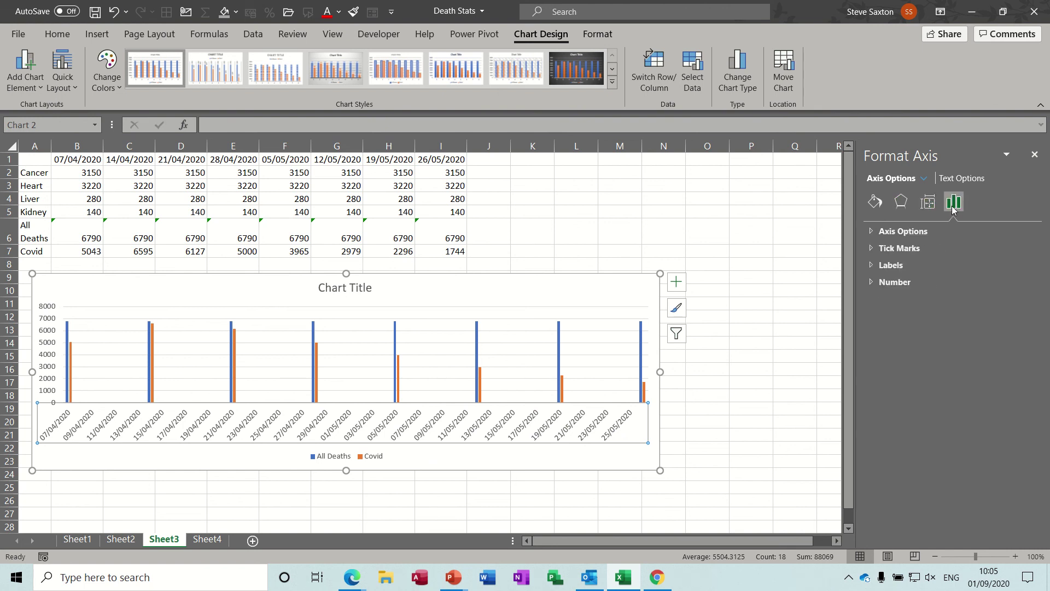
left_click(871, 234)
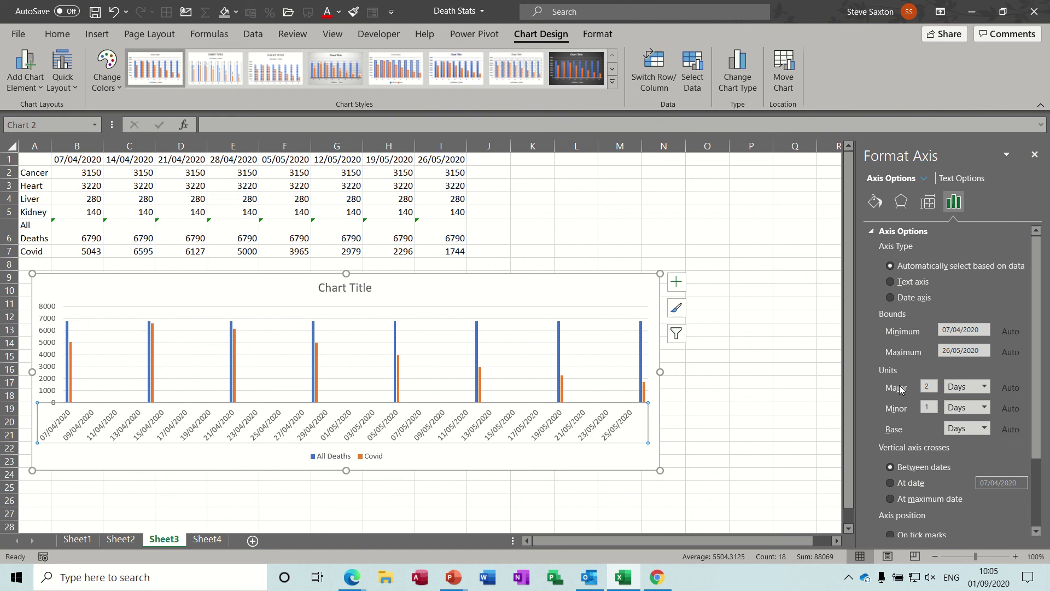
left_click(984, 390)
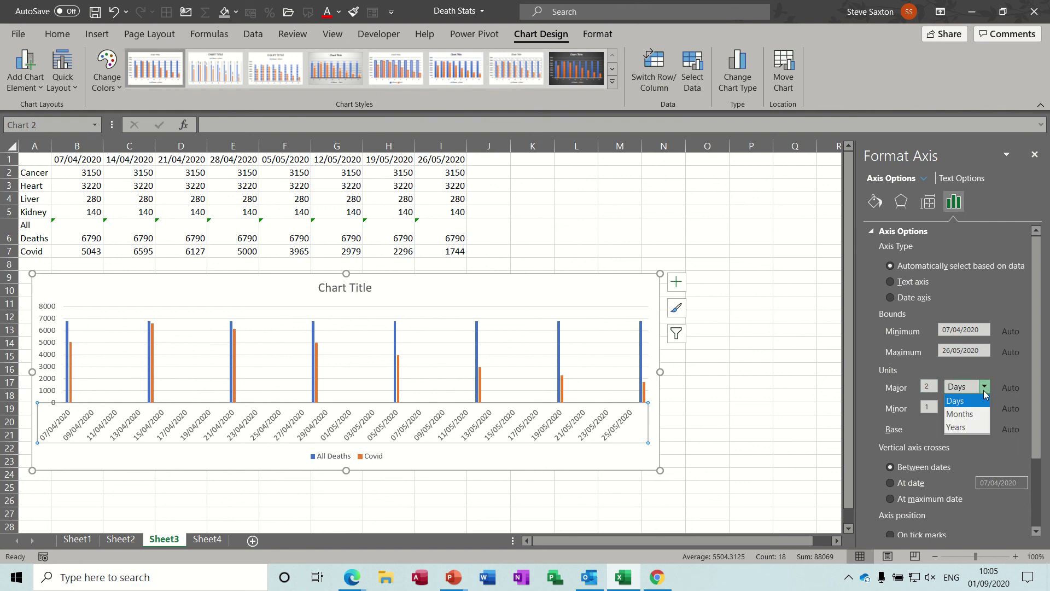
left_click(984, 393)
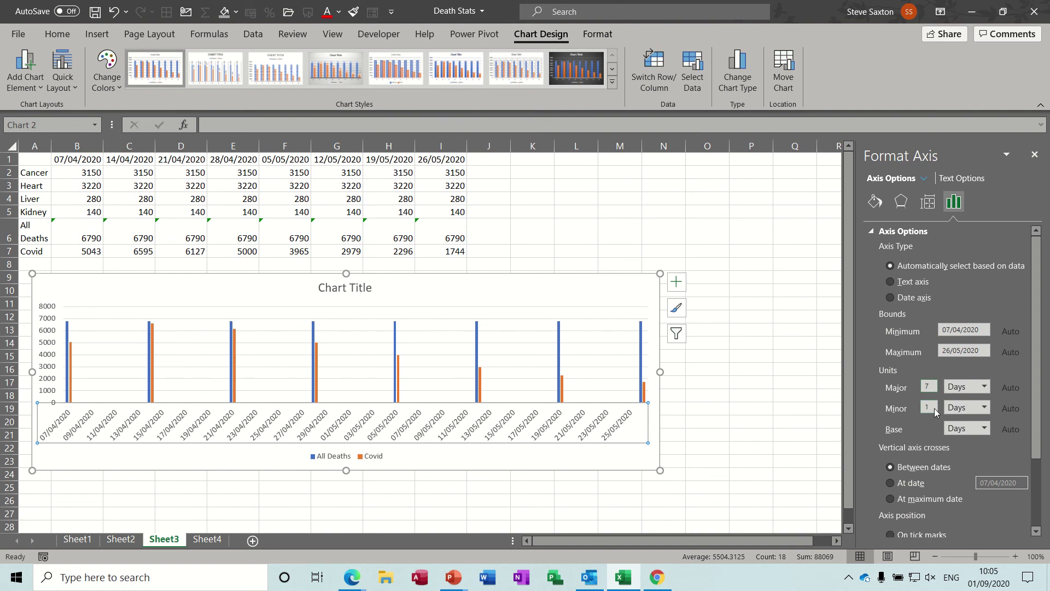
left_click(930, 407)
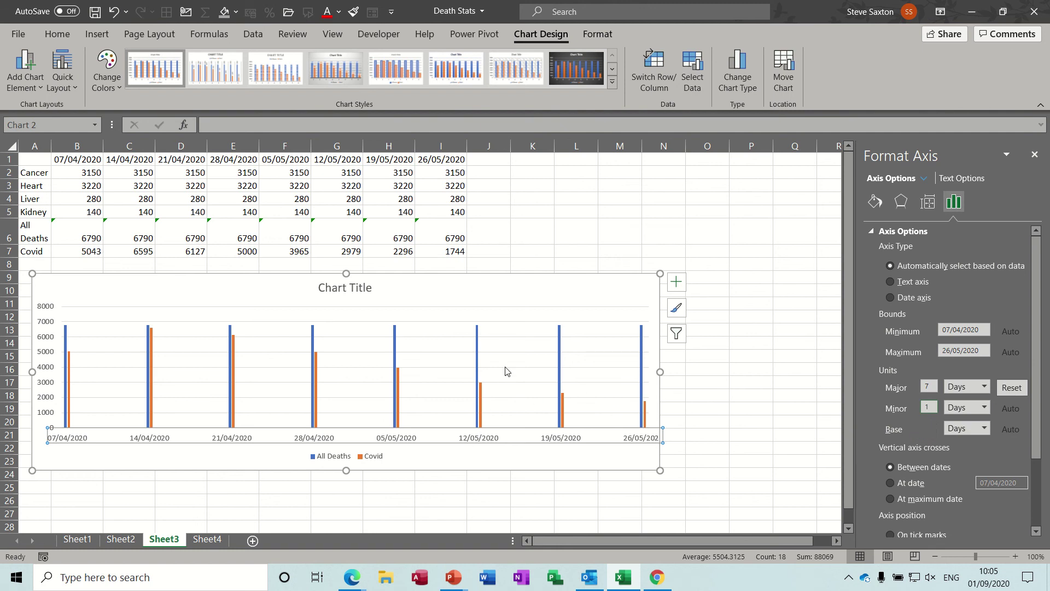
left_click(363, 285)
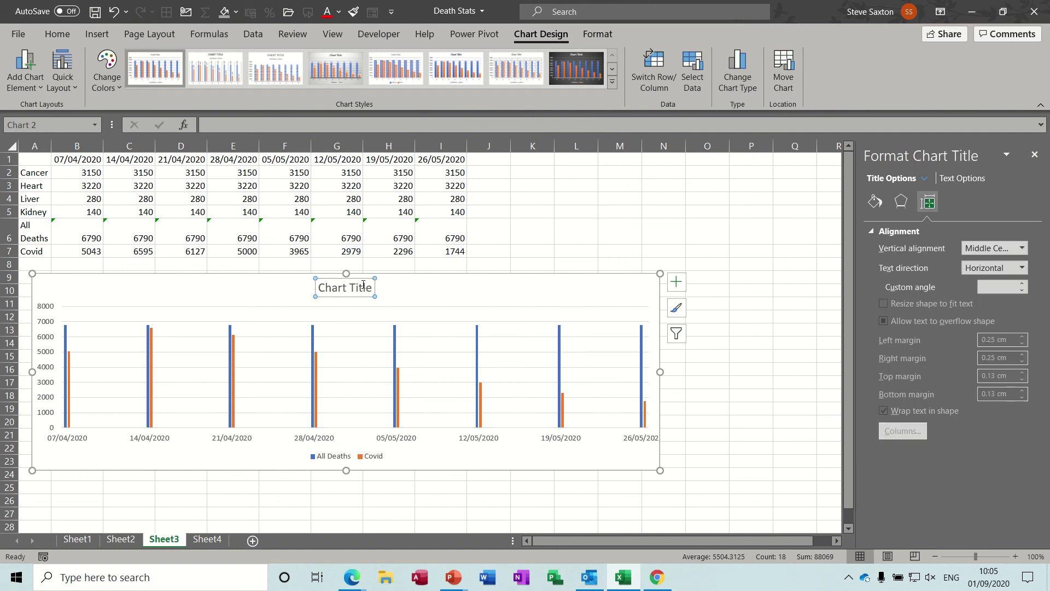
key("Delete")
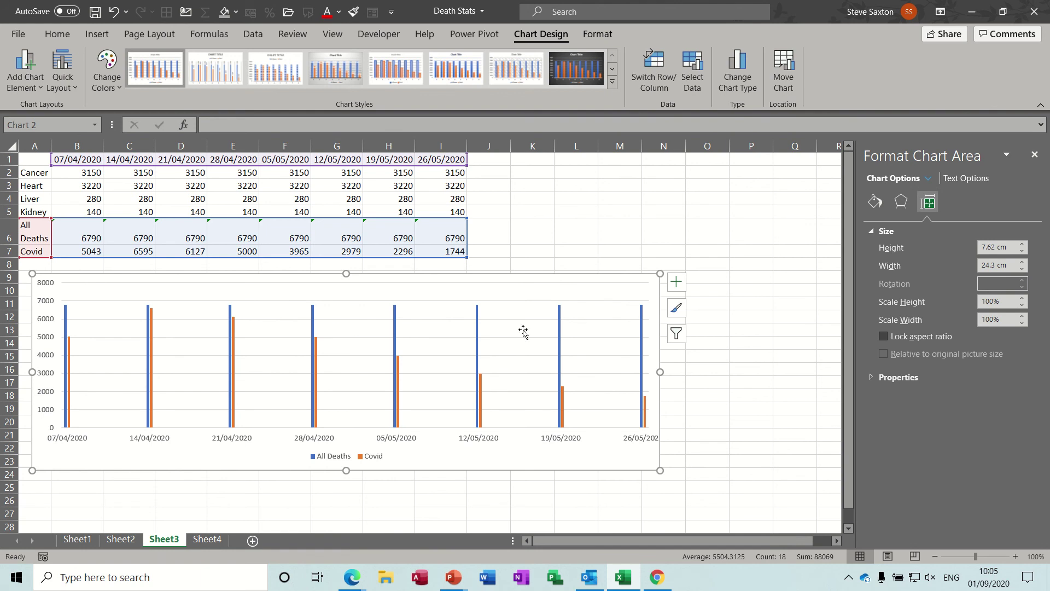
Step: Paste the All Deaths versus Covid chart onto blank slide 6 of the Covid deaths apr may presentation
left_click(453, 577)
left_click(408, 535)
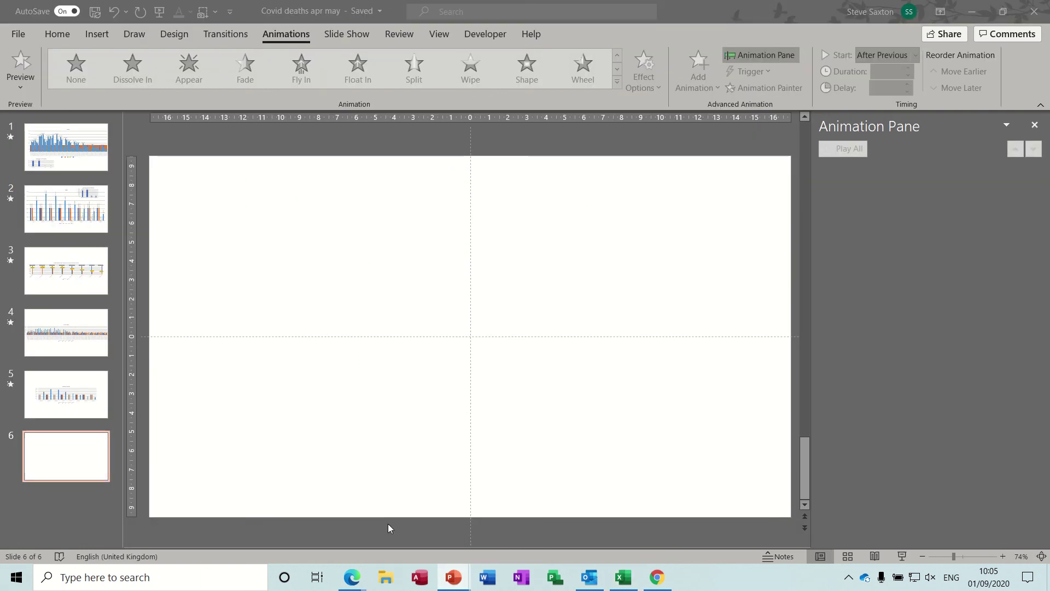
left_click(90, 456)
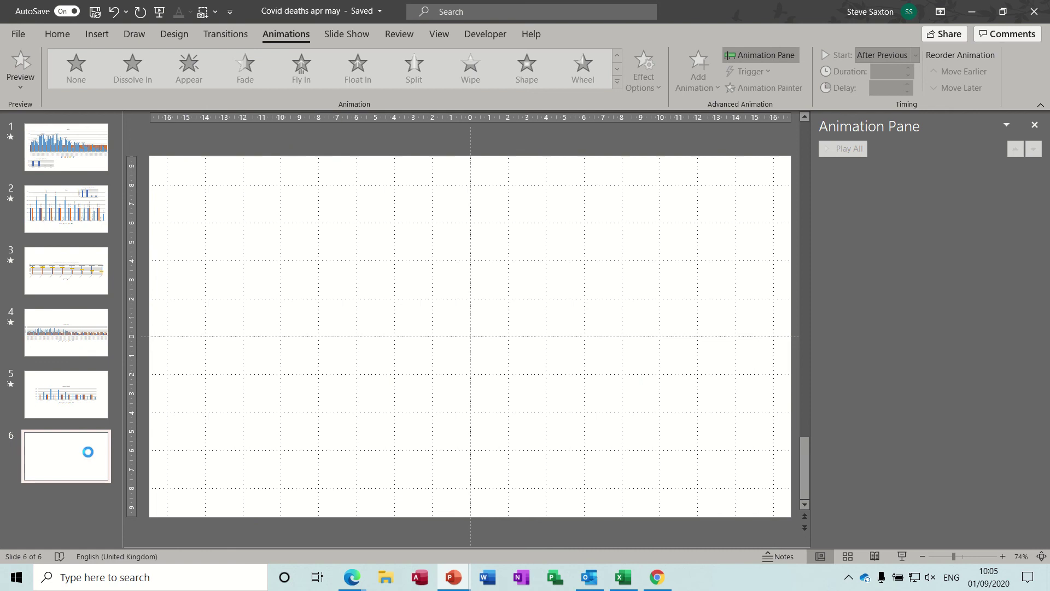
key("ctrl+v")
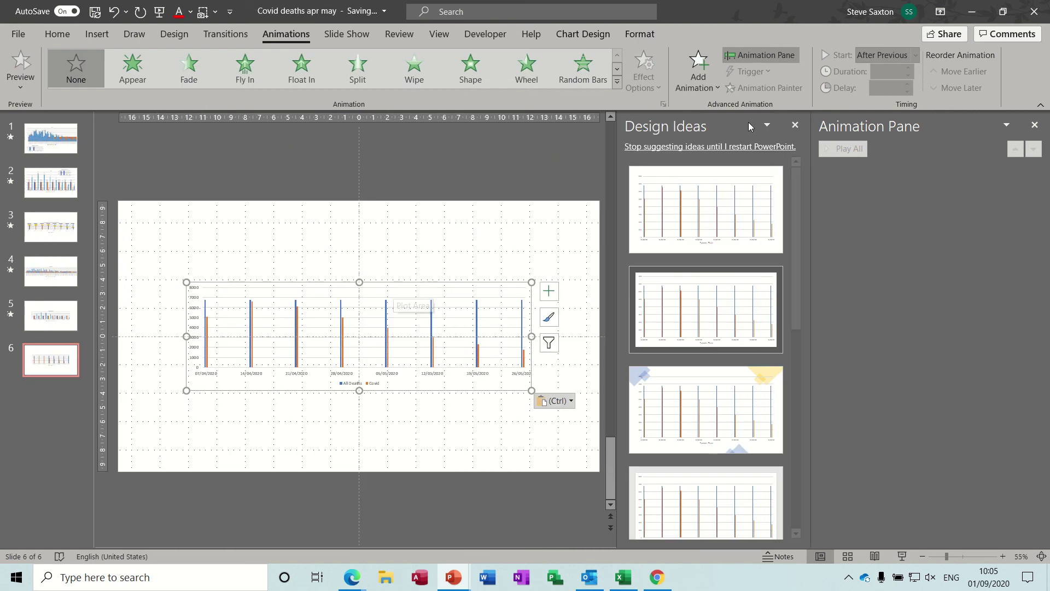
left_click(796, 125)
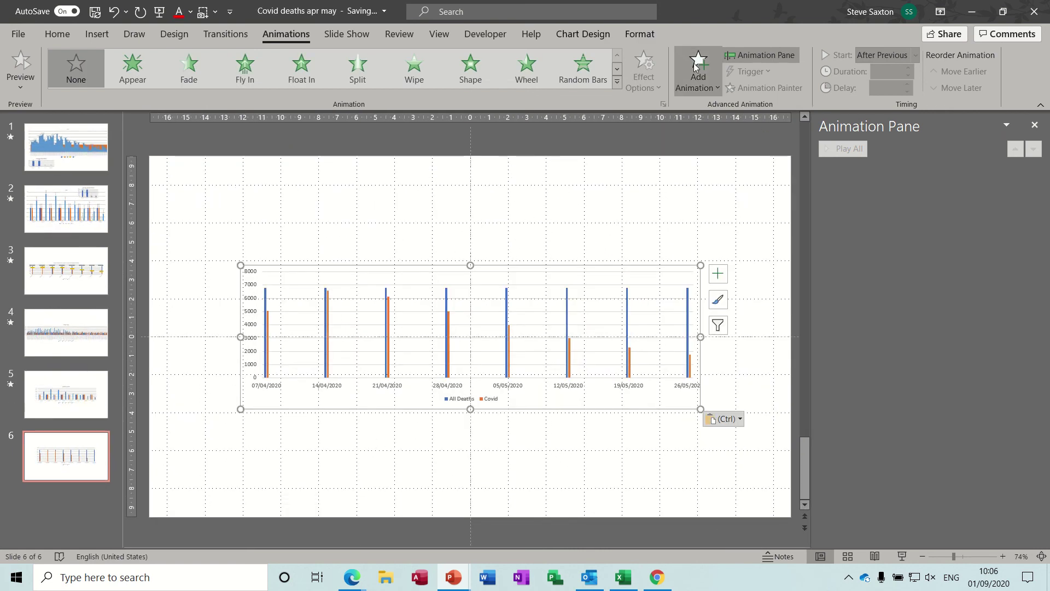
Step: Give the chart a Dissolve In entrance effect
left_click(698, 70)
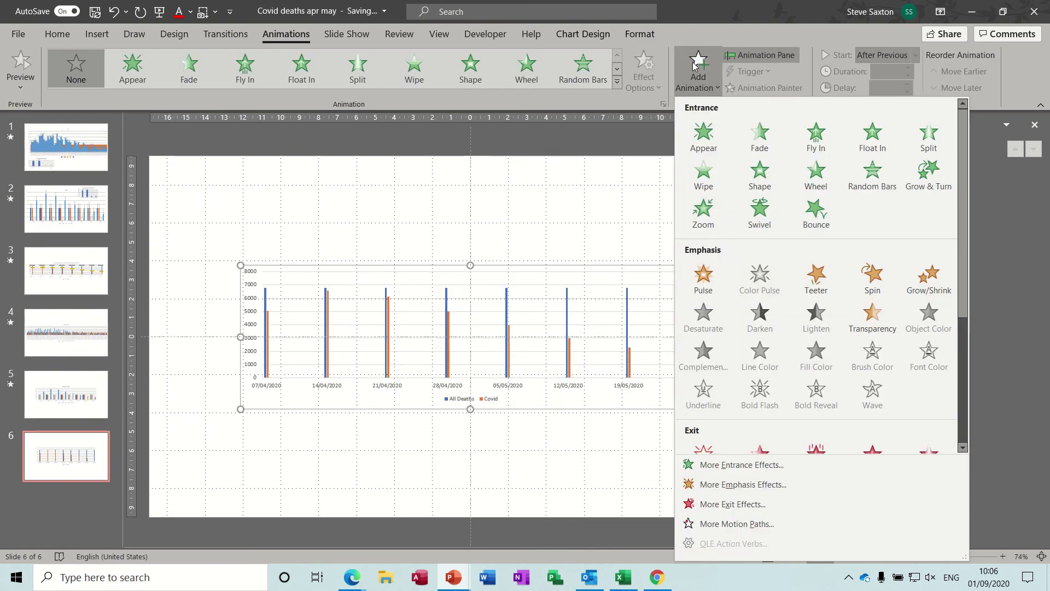
left_click(711, 464)
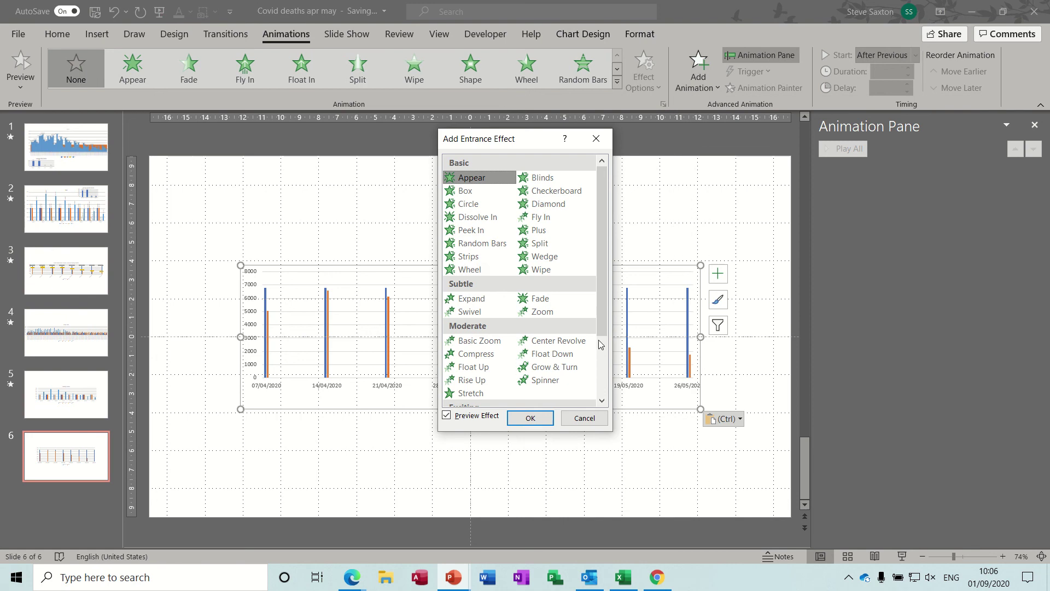
left_click(477, 217)
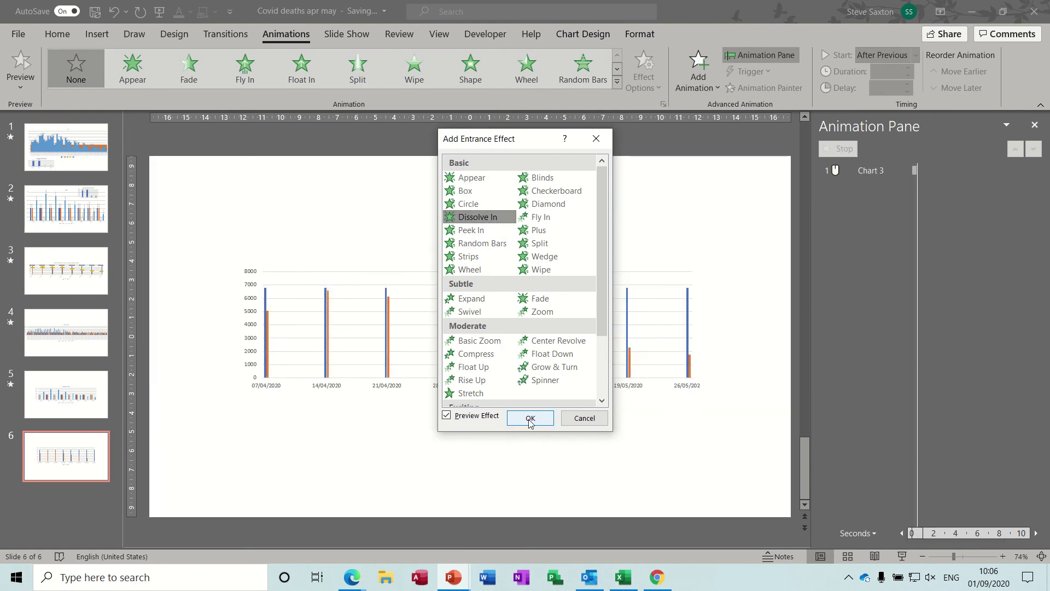
left_click(530, 419)
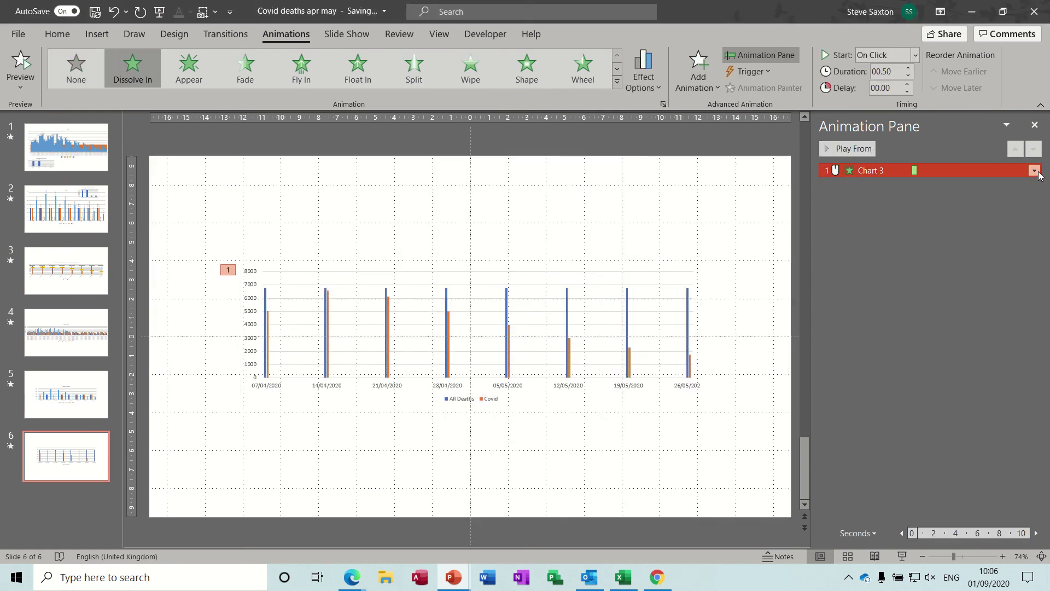
Step: Set the Dissolve In chart animation to group By Element in Category
left_click(1034, 171)
left_click(982, 235)
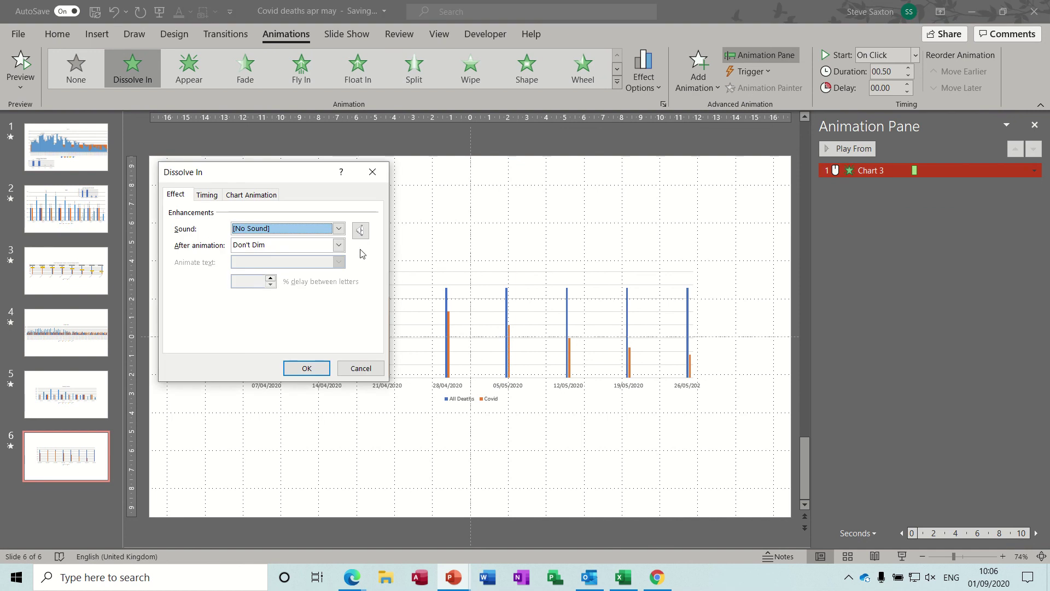
left_click(243, 196)
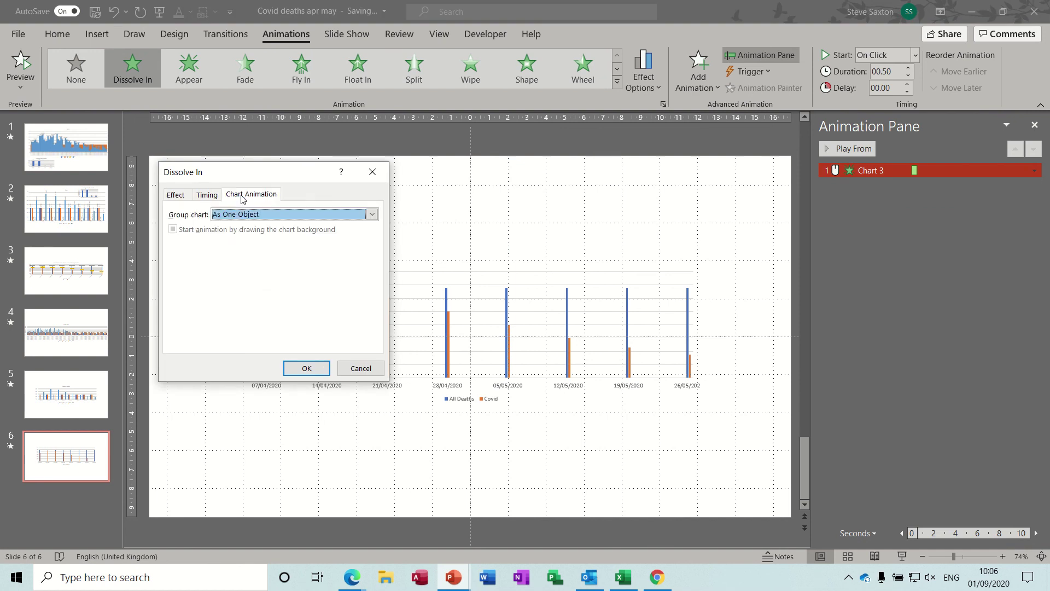
left_click(299, 216)
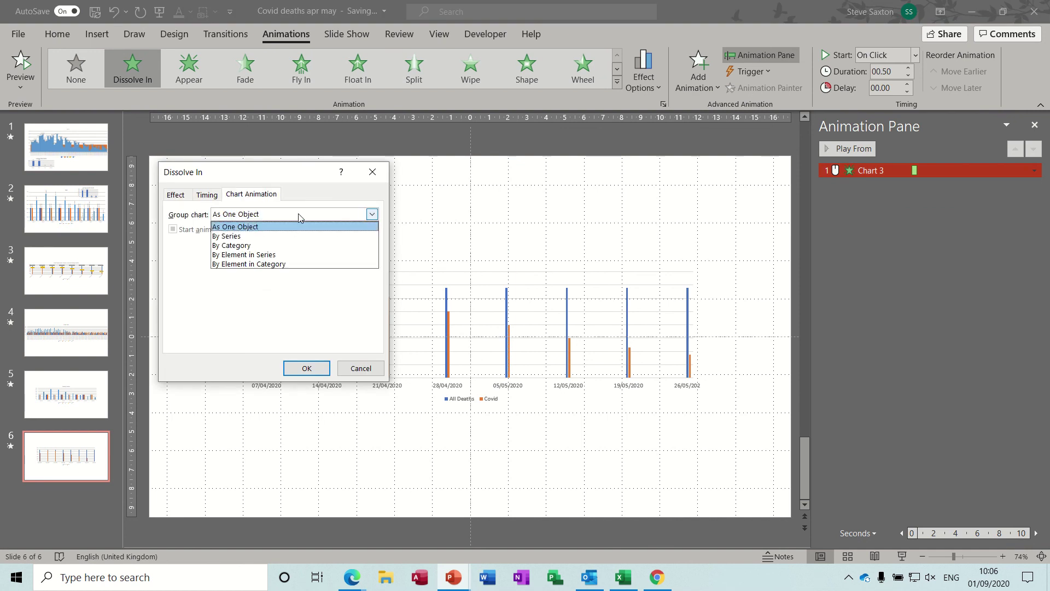
left_click(277, 264)
left_click(306, 368)
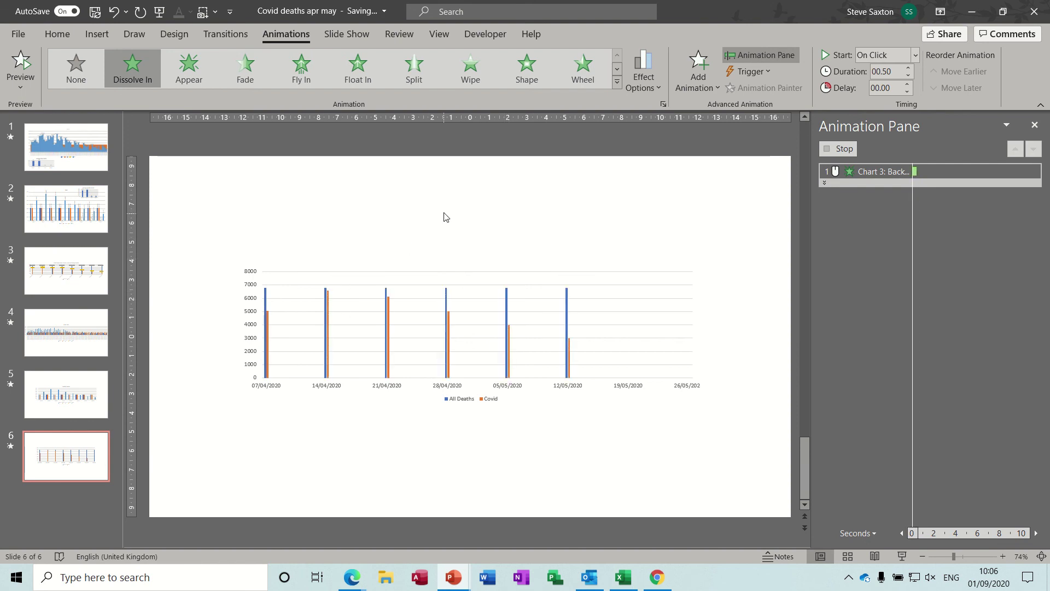
left_click(84, 164)
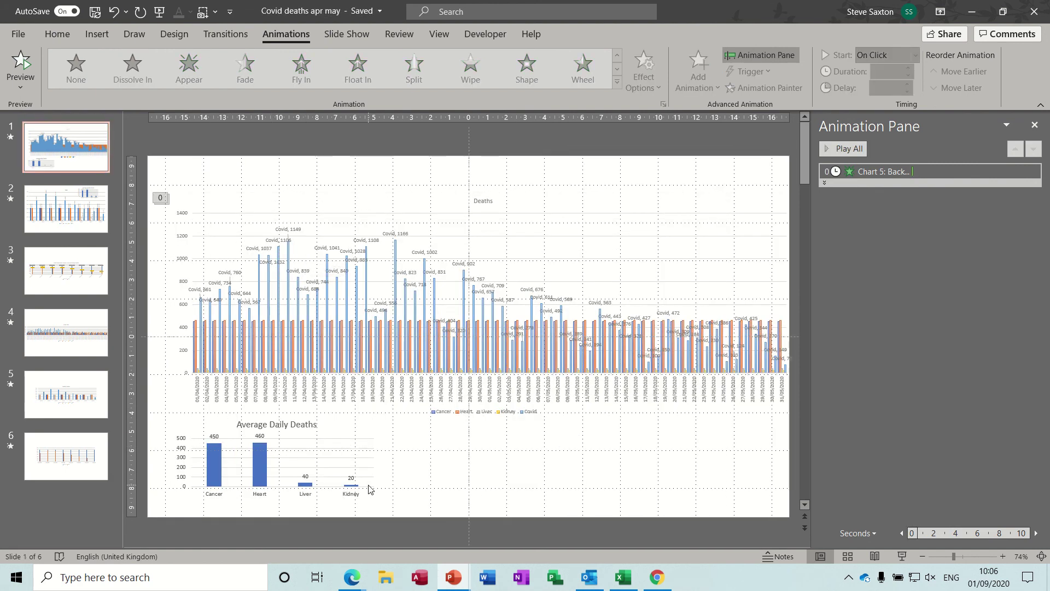
Step: On Sheet4, chart the daily averages A2:B6 as a clustered column chart below the table
left_click(624, 577)
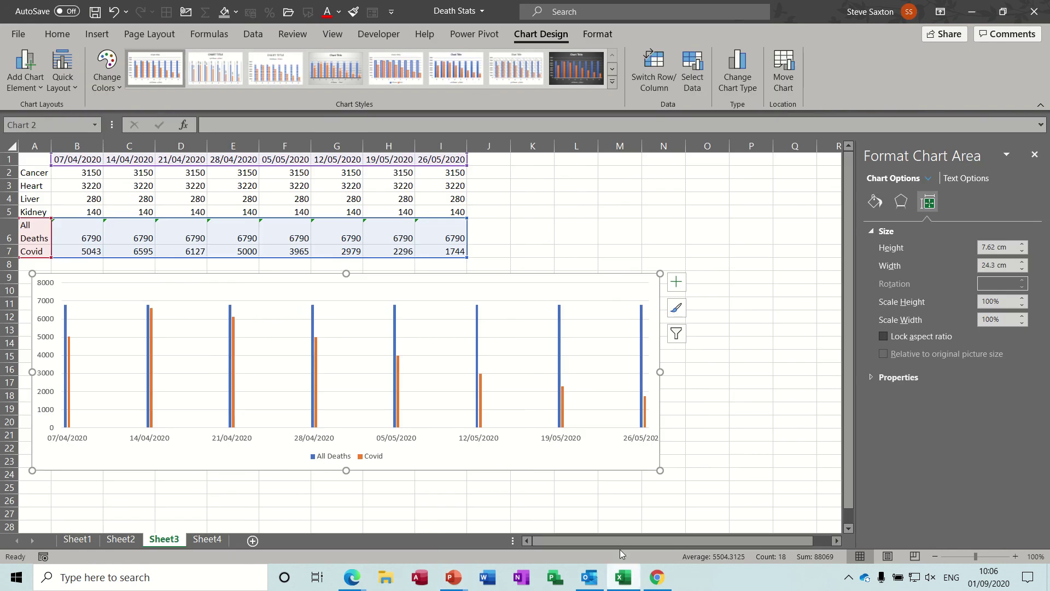
left_click(207, 539)
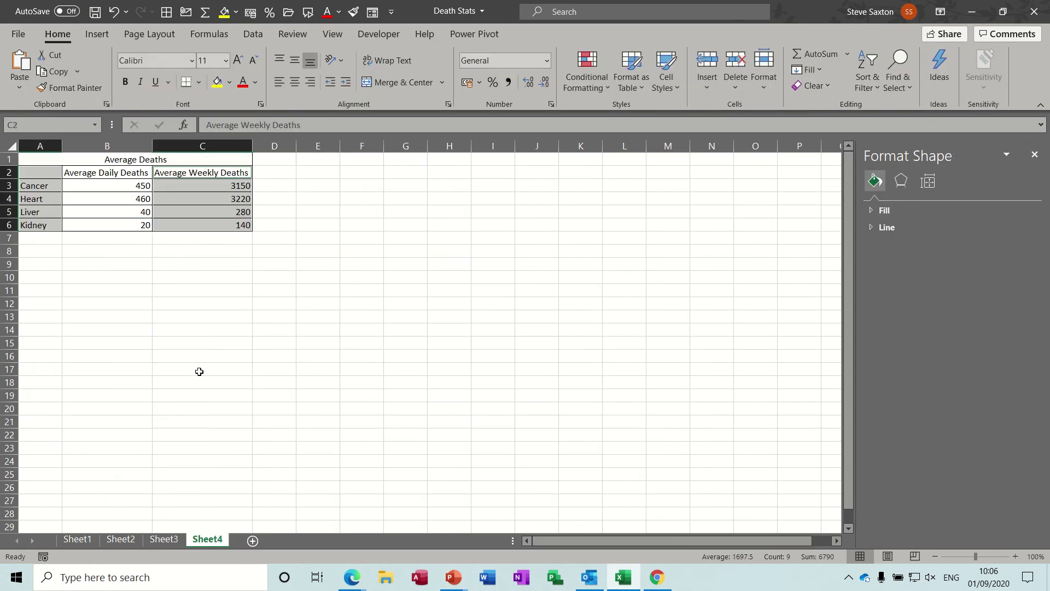
left_click(98, 185)
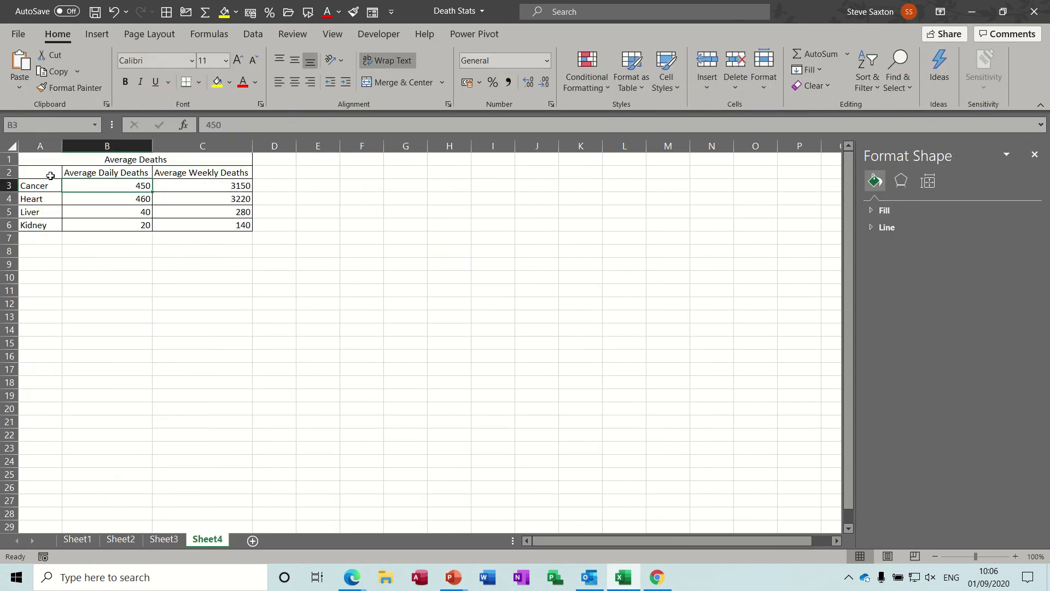
left_click_drag(51, 176, 104, 225)
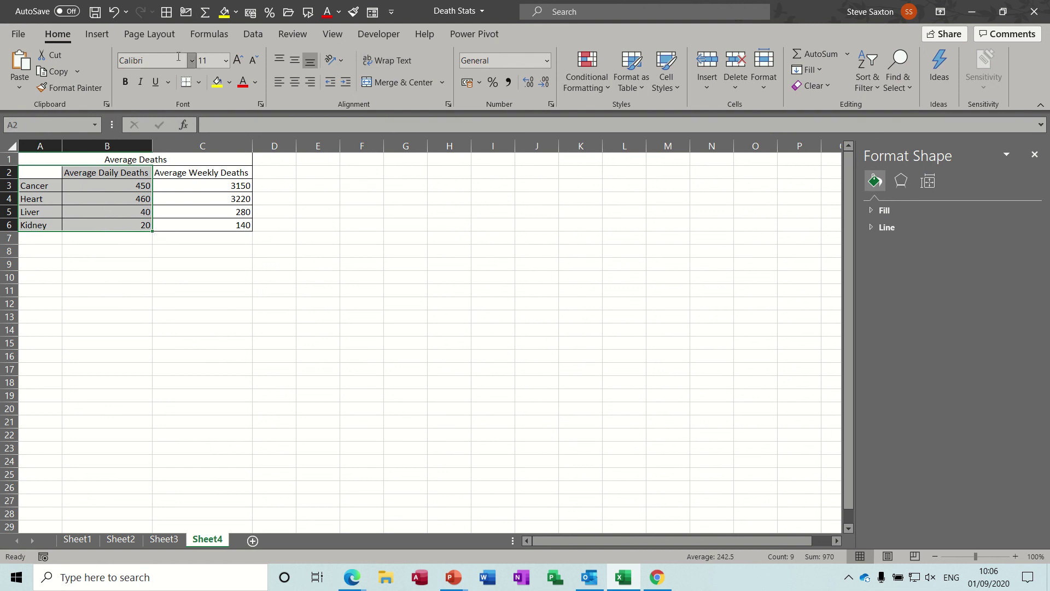
left_click(97, 34)
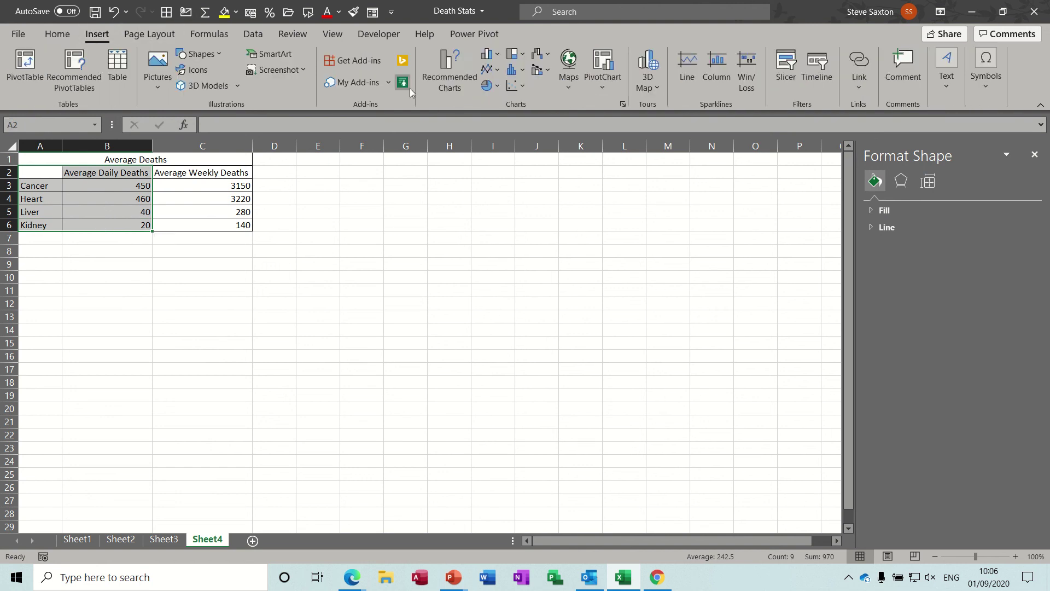
left_click(488, 53)
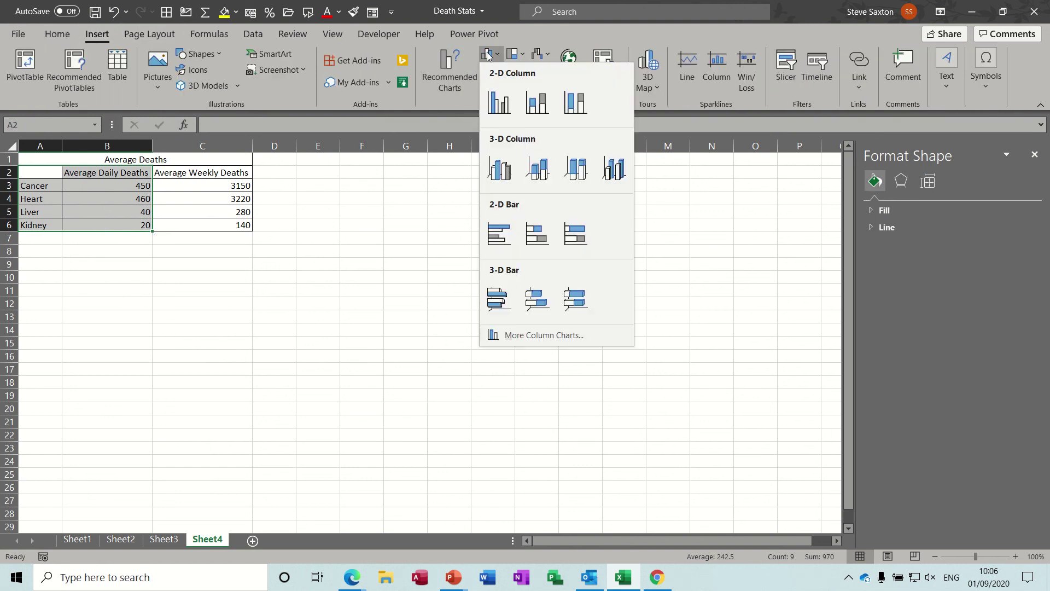
left_click(508, 107)
left_click_drag(511, 248, 285, 271)
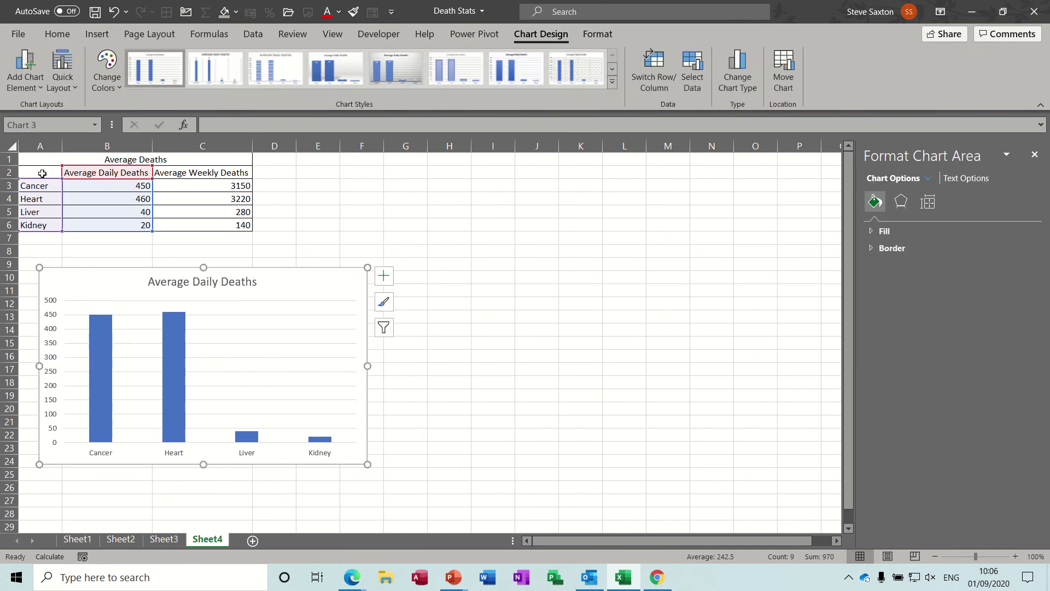
Step: Chart A2:A6 with the weekly averages C2:C6 as a clustered column beside the daily chart
left_click_drag(42, 173, 40, 225)
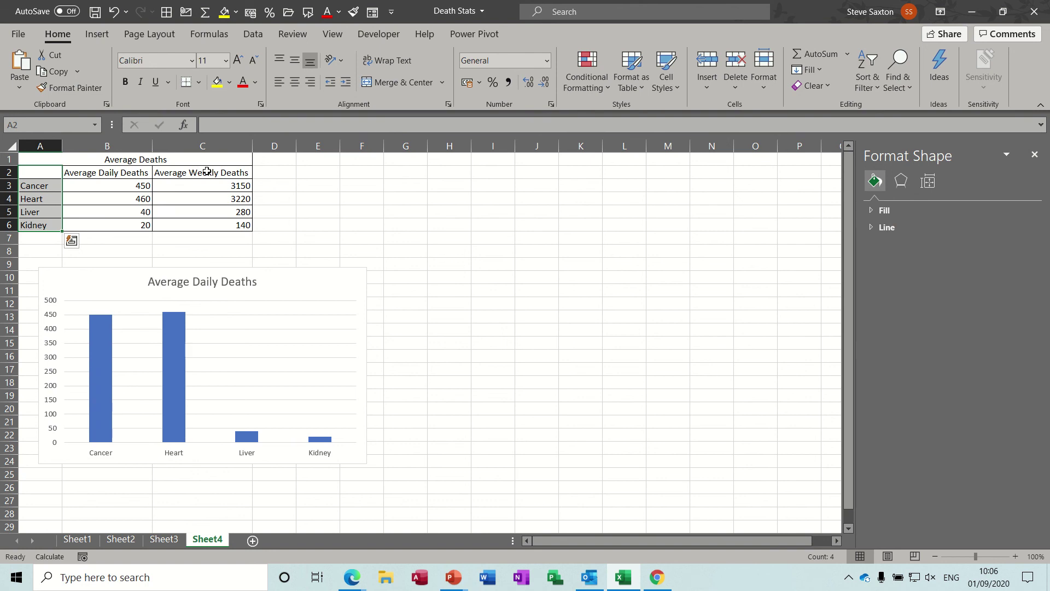
left_click_drag(206, 171, 206, 227)
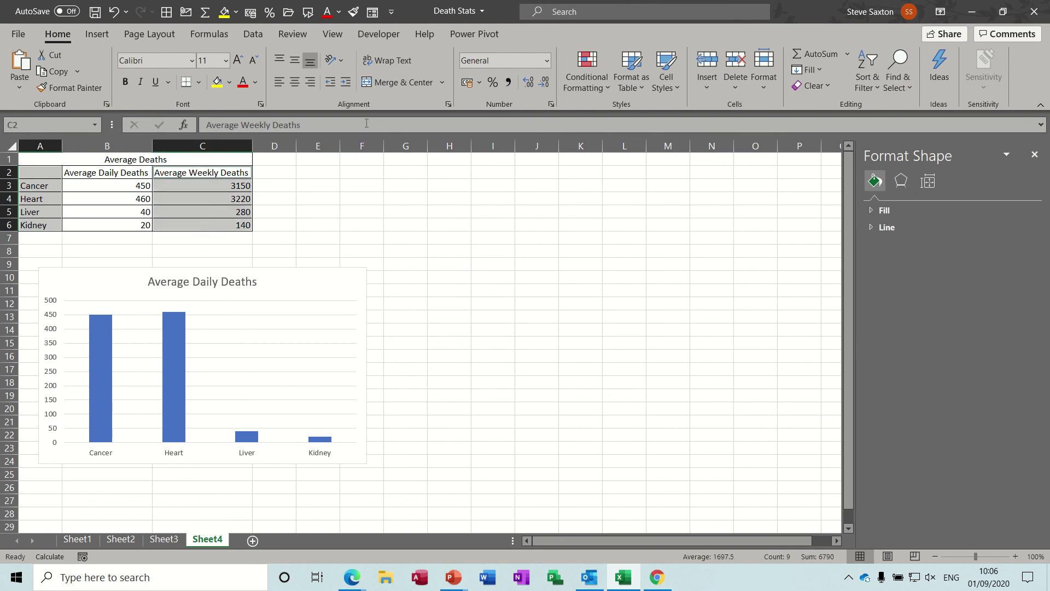
left_click(96, 34)
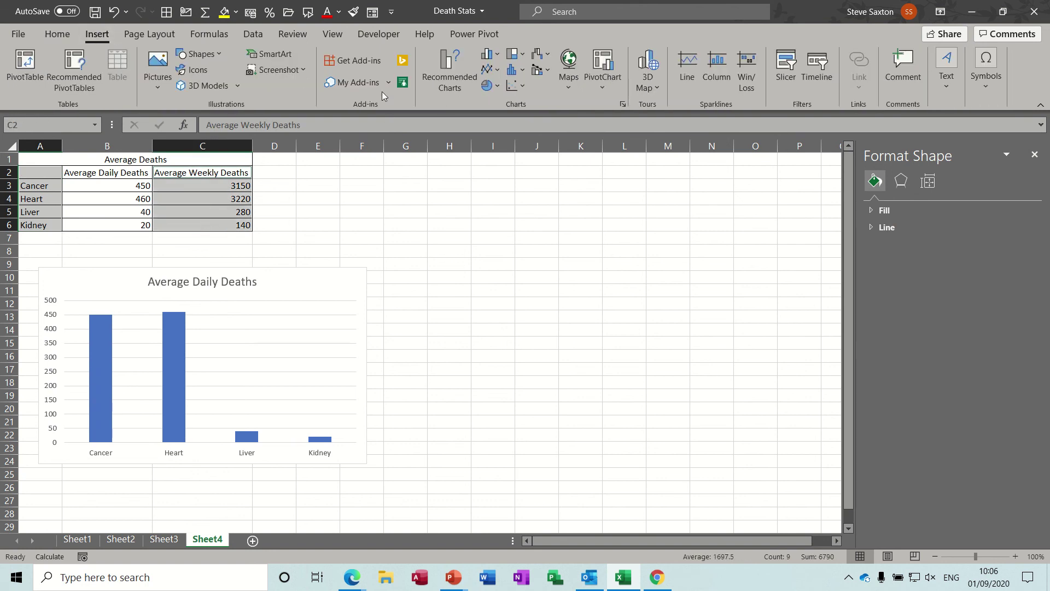
left_click(487, 55)
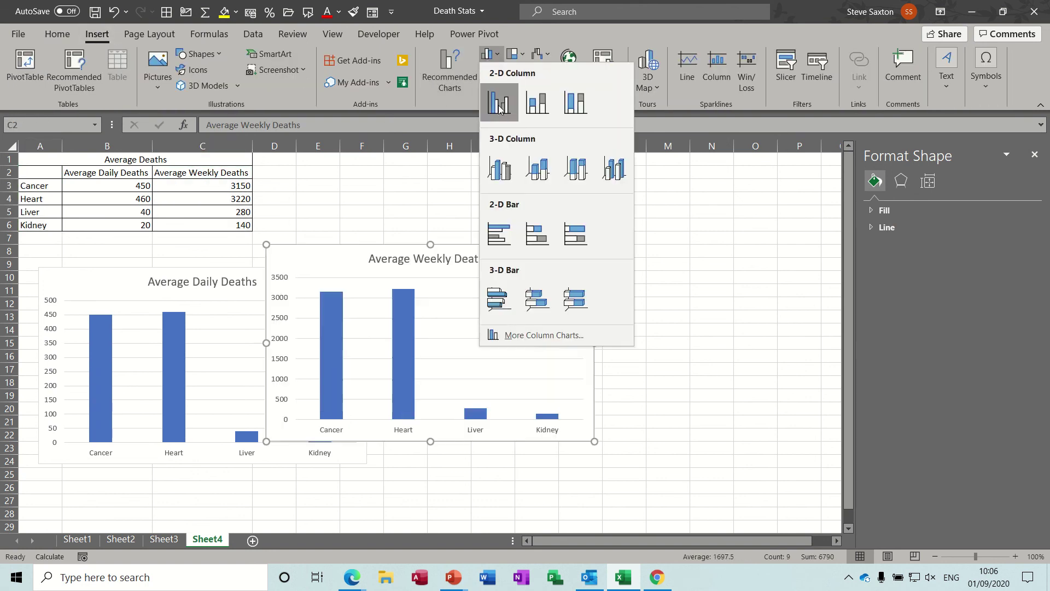
left_click(500, 108)
left_click_drag(504, 247, 621, 270)
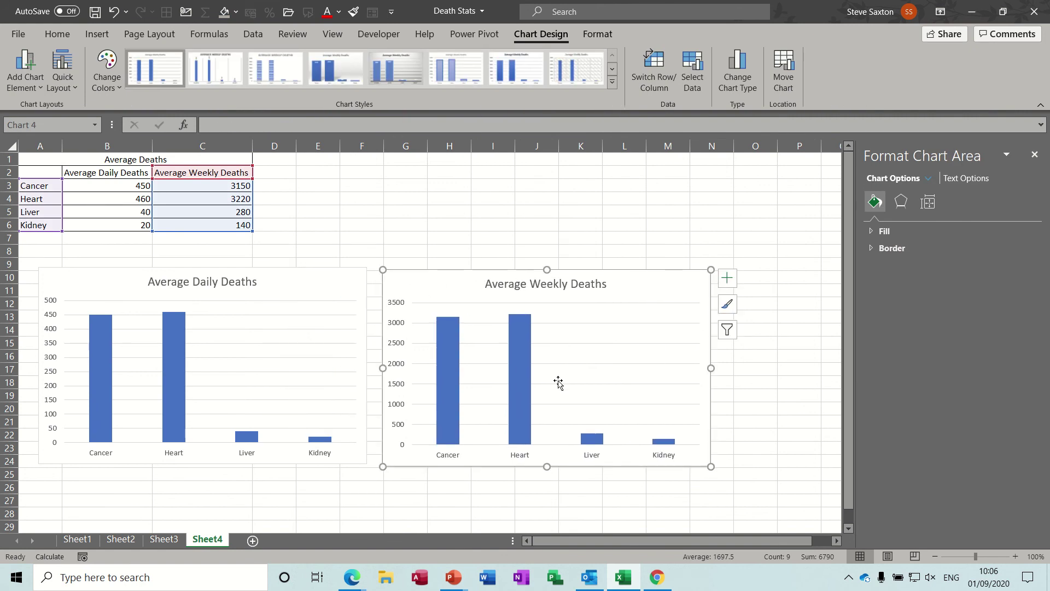
left_click(453, 577)
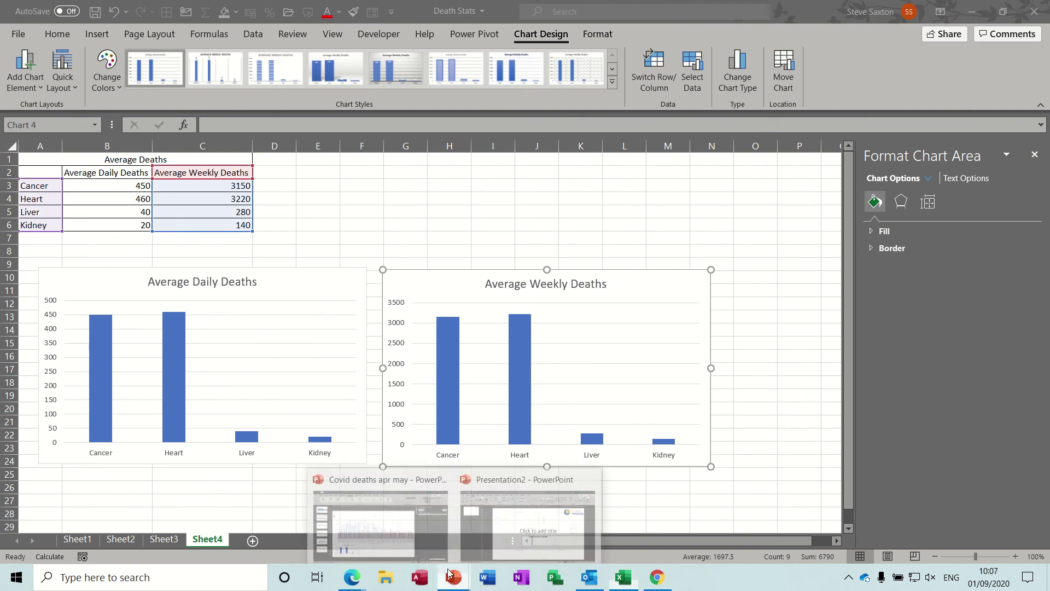
Step: Return to the Covid deaths apr may presentation and display slide 2's Average Weekly Deaths chart
left_click(377, 524)
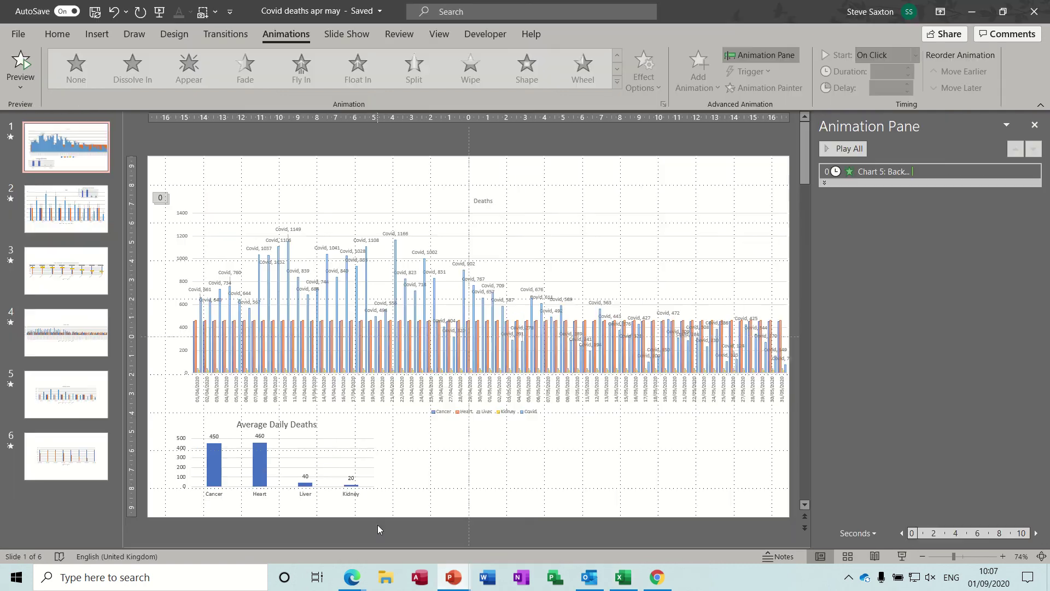
left_click(316, 432)
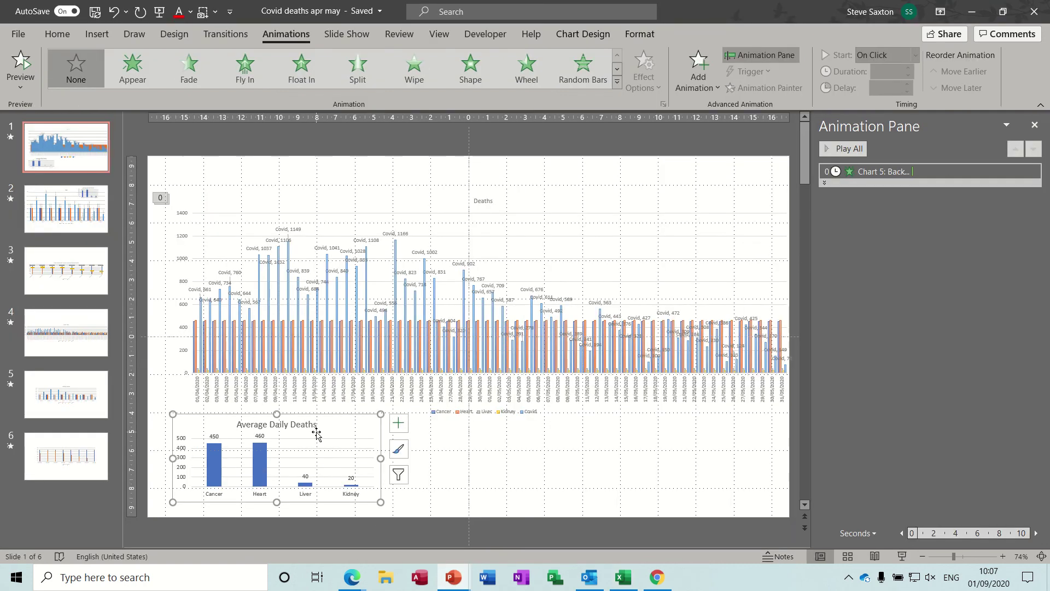
left_click(89, 207)
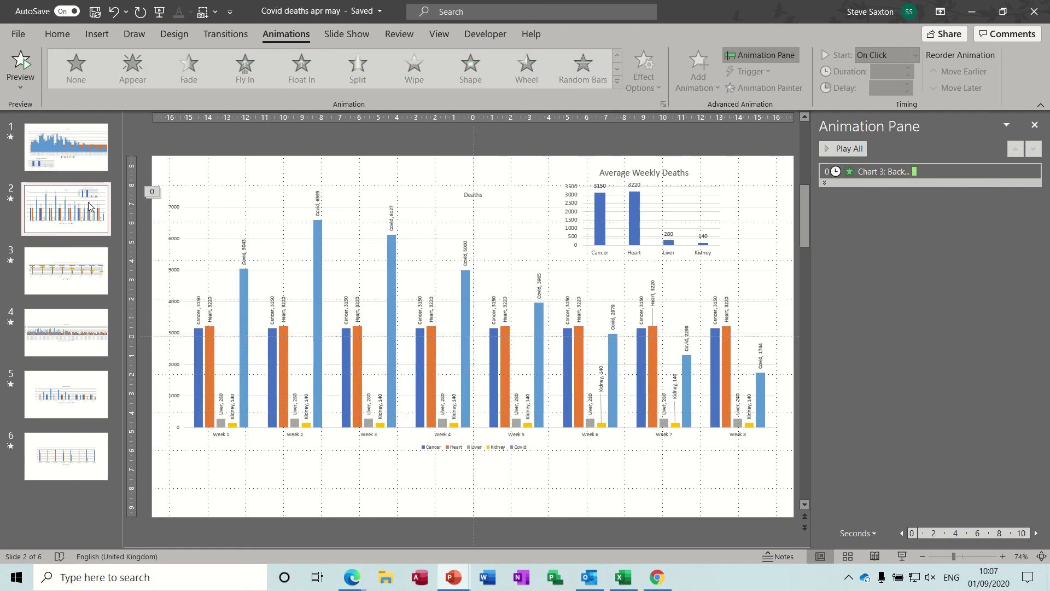